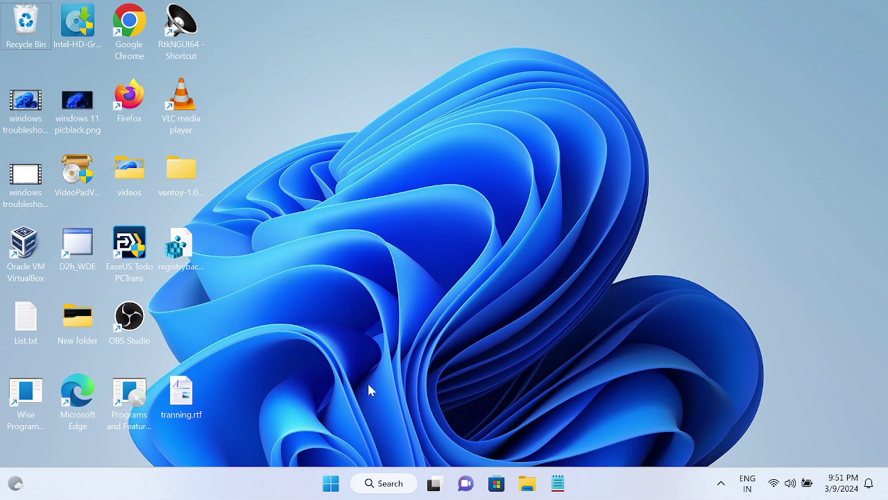
Find and open Device Manager, and move its window clear of the desktop icons.
left_click(380, 490)
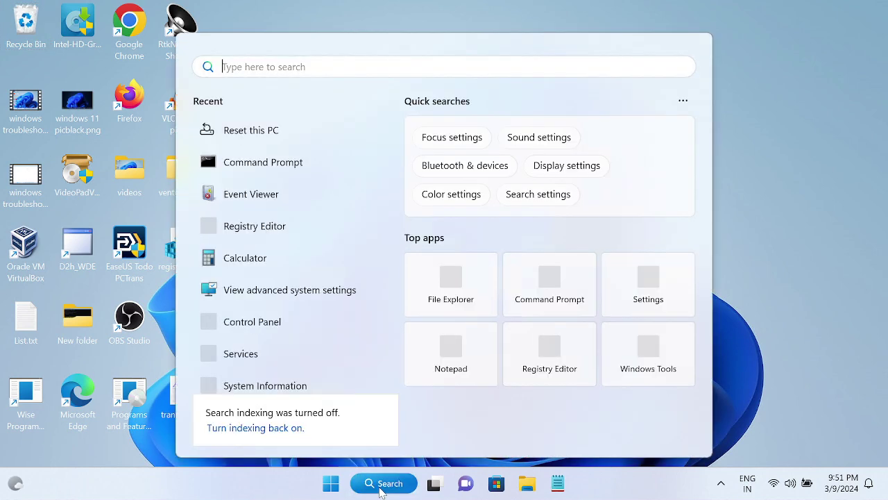
type("devi")
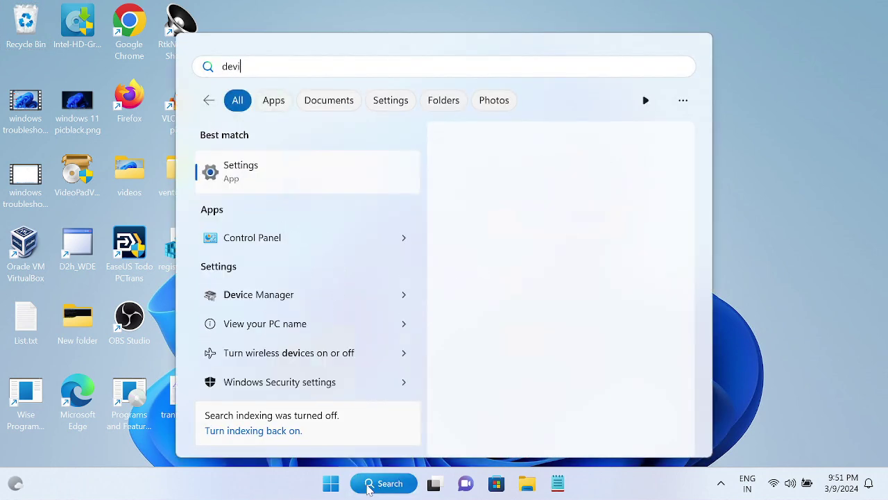
left_click(281, 295)
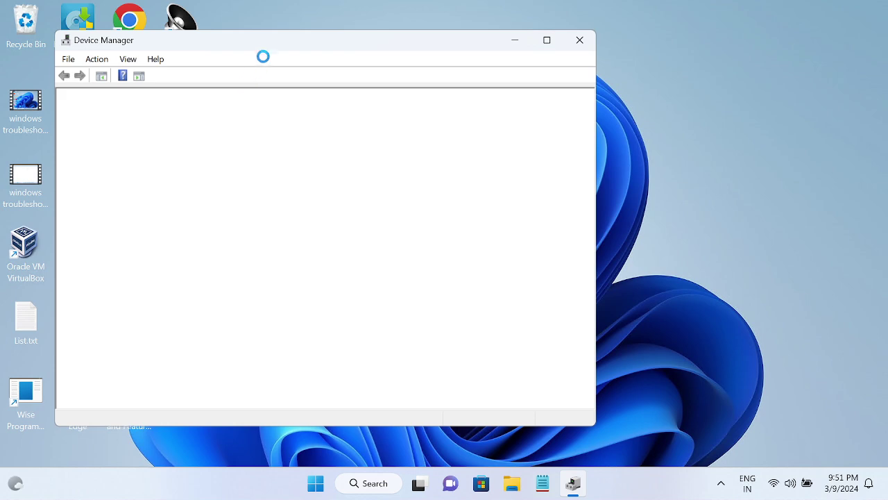
left_click_drag(273, 46, 435, 82)
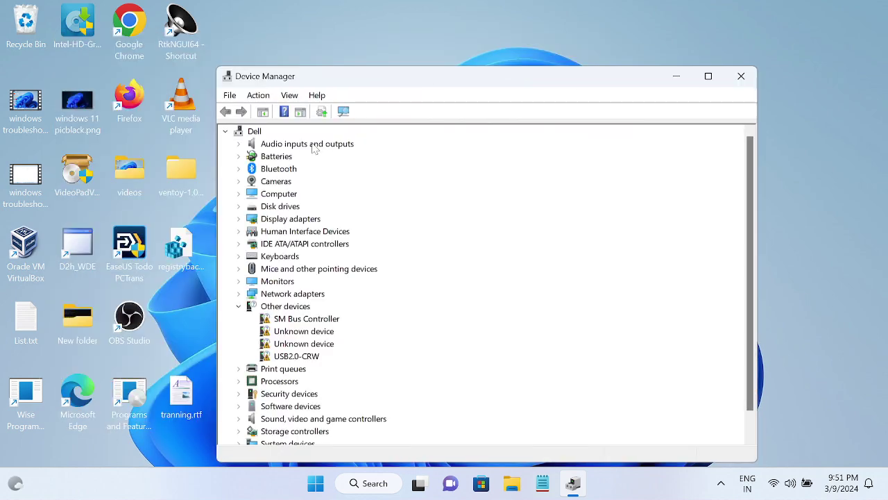
Inspect the devices in the Bluetooth category, selecting Bluetooth Device (RFCOMM Protocol TDI), and collapse the category again.
left_click(240, 170)
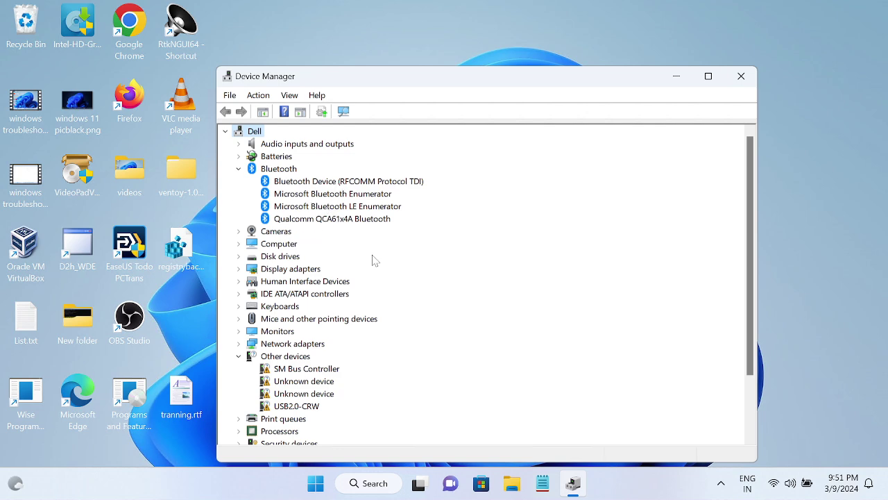
left_click(321, 182)
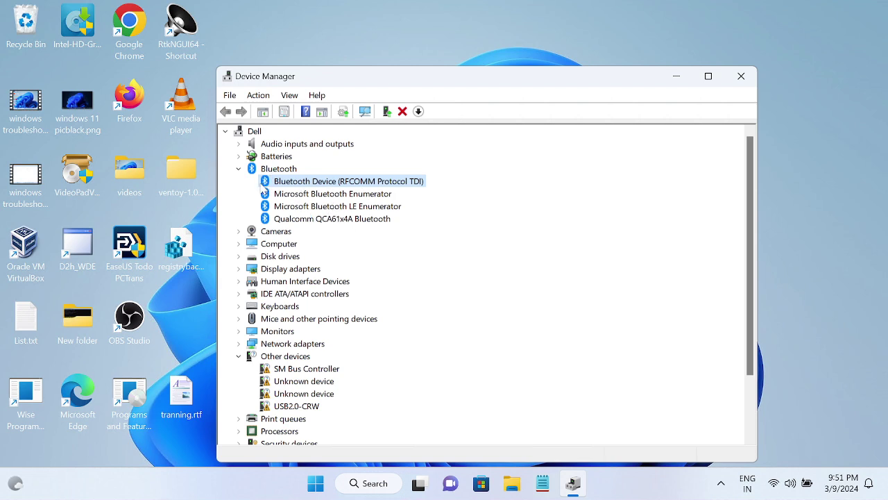
left_click(238, 170)
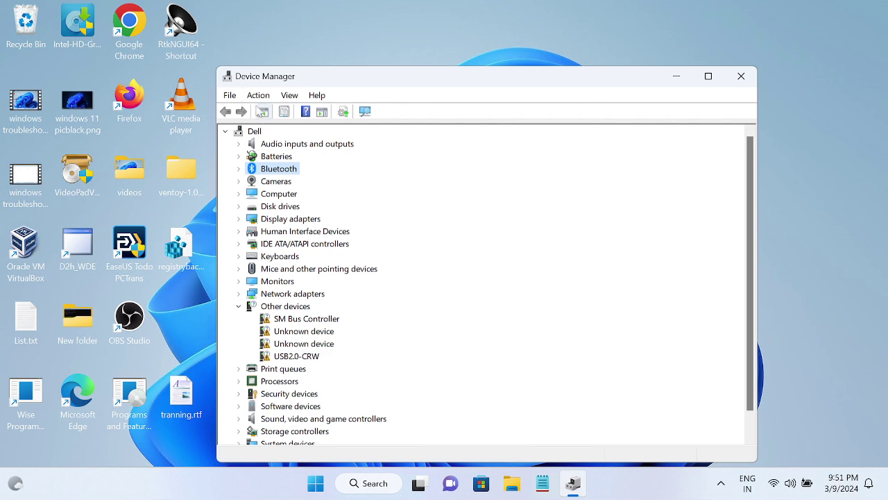
Scan for hardware changes from the Bluetooth category and expand its device list.
left_click(258, 95)
left_click(306, 135)
left_click(239, 170)
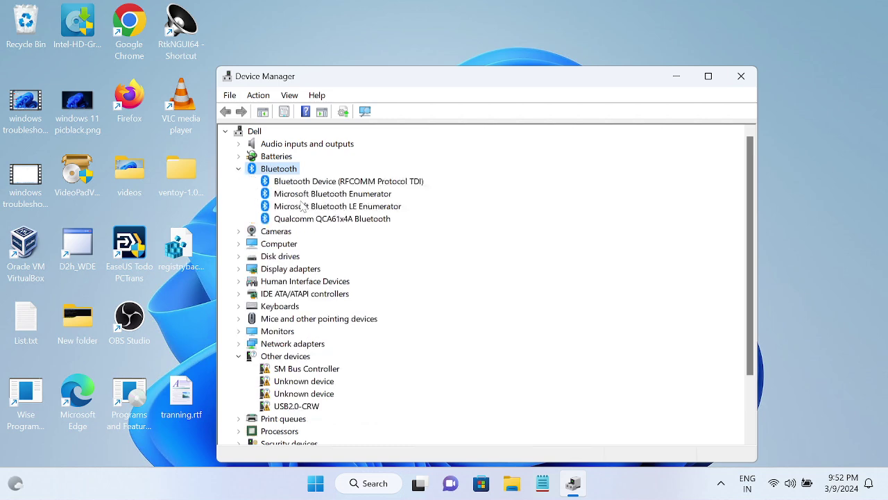
Examine the listed Bluetooth devices, including the RFCOMM Protocol TDI device and the Qualcomm QCA61x4A adapter, and collapse the category.
left_click(288, 183)
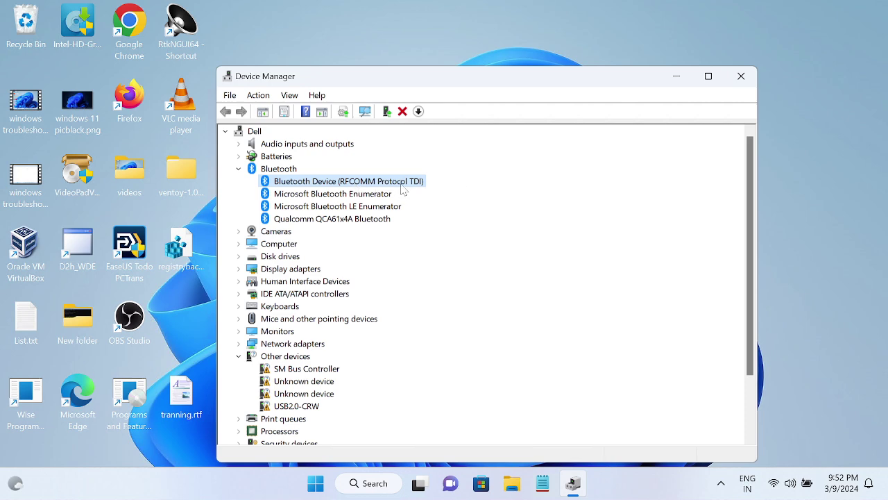
left_click(313, 221)
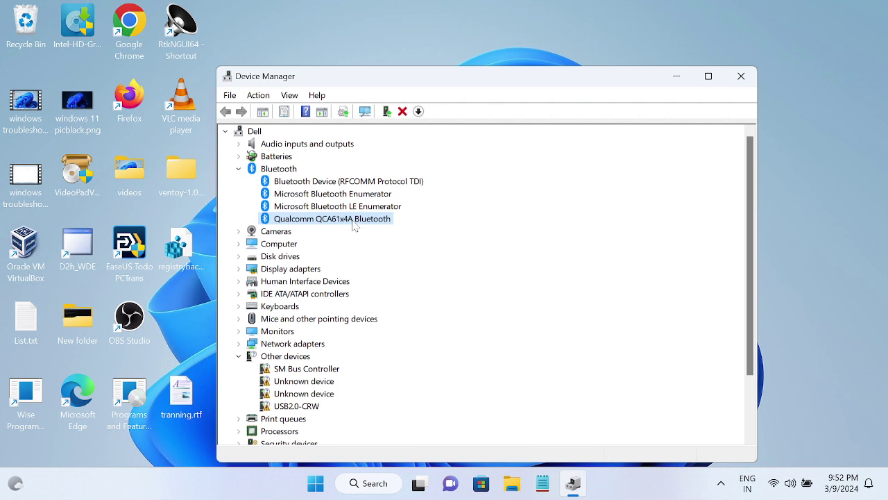
left_click(337, 184)
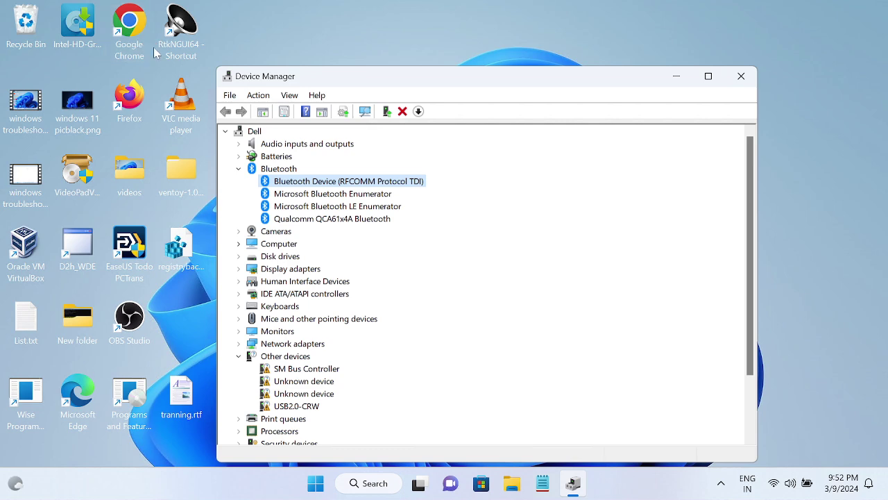
left_click(239, 171)
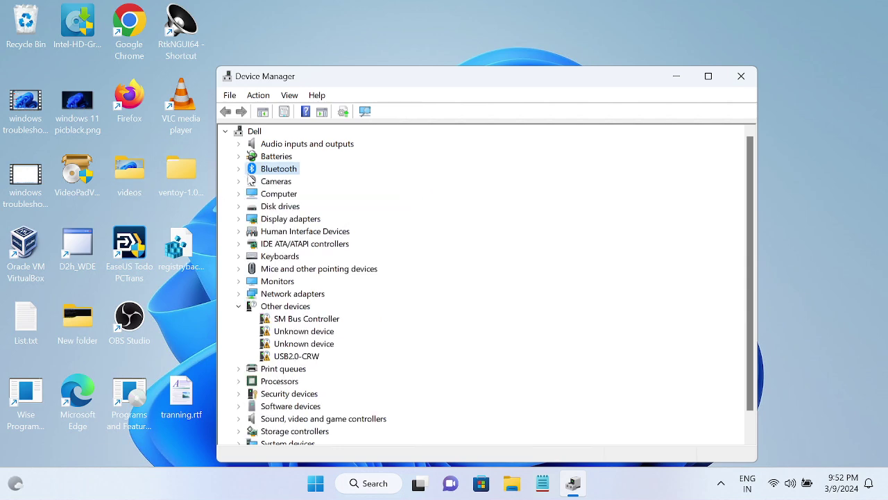
left_click(239, 169)
left_click(309, 184)
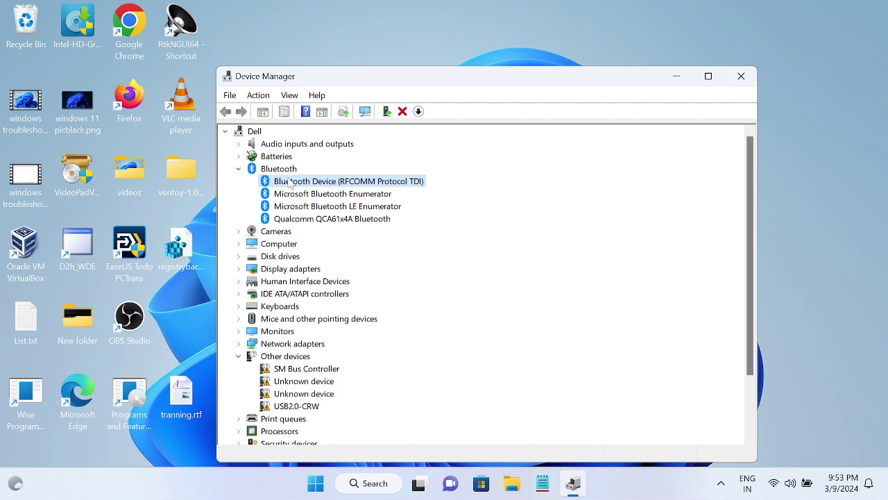
left_click(239, 169)
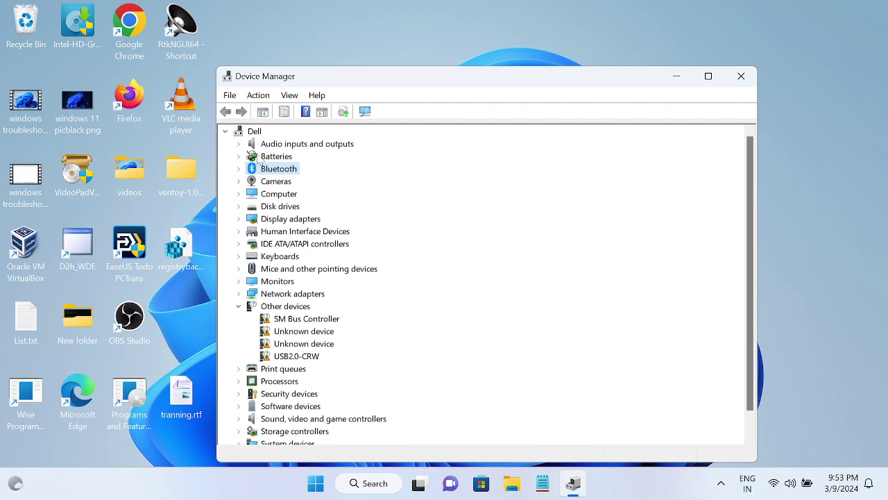
Start adding legacy hardware to the Dell computer, choosing to manually select the hardware from a list.
left_click(255, 133)
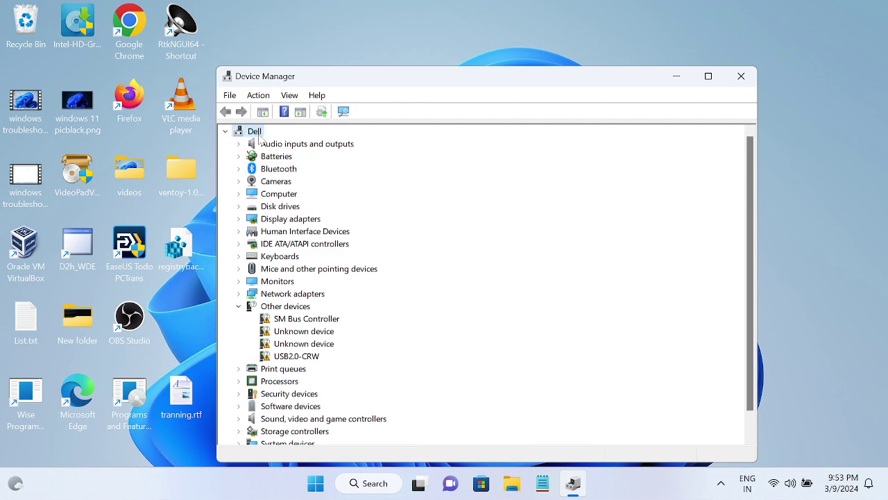
left_click(259, 97)
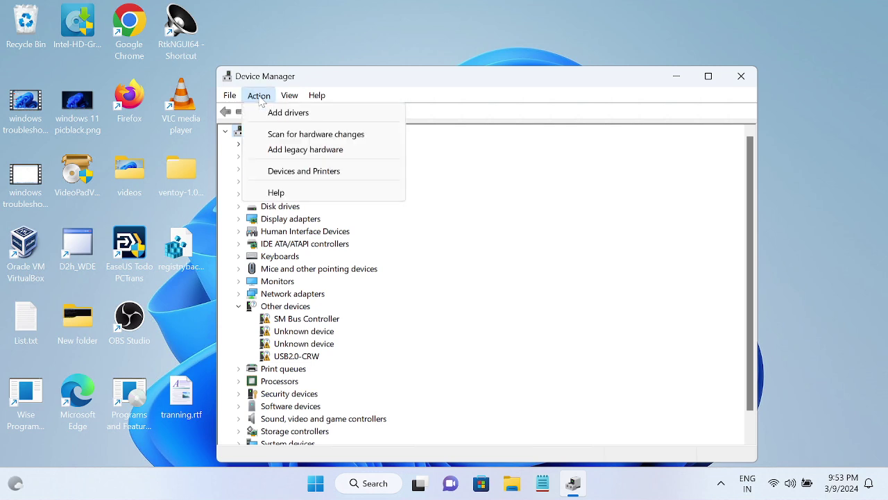
left_click(314, 151)
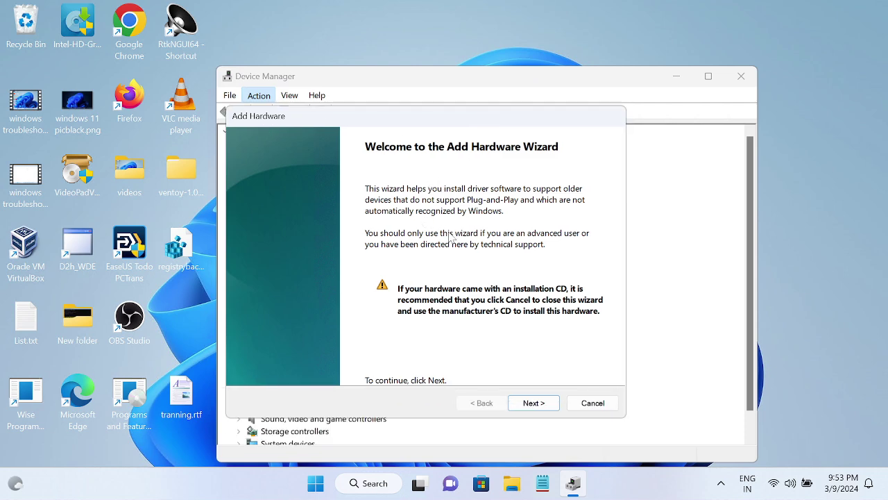
left_click(543, 406)
left_click(295, 279)
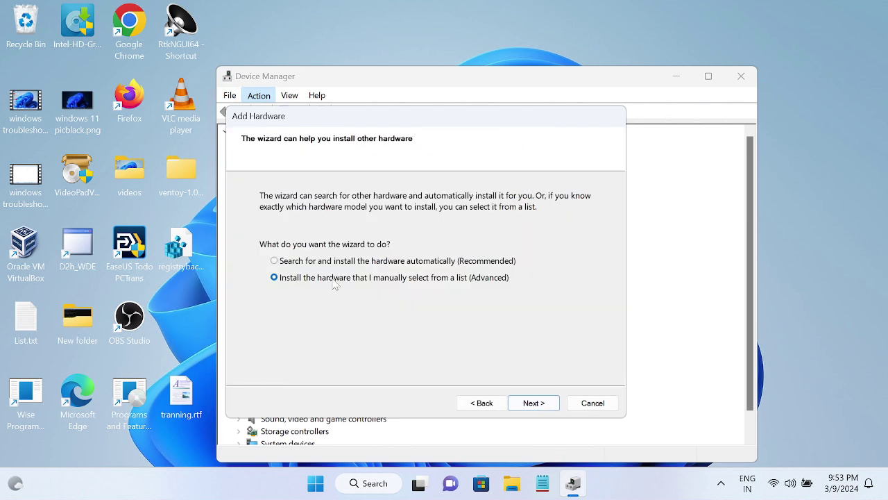
left_click(538, 405)
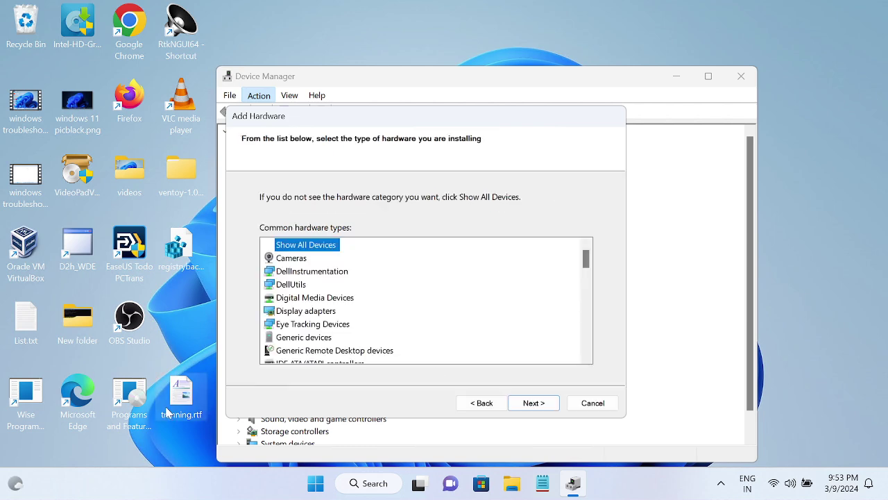
Choose Network adapters as the hardware type and continue to the driver selection.
scroll(298, 343, "down", 5)
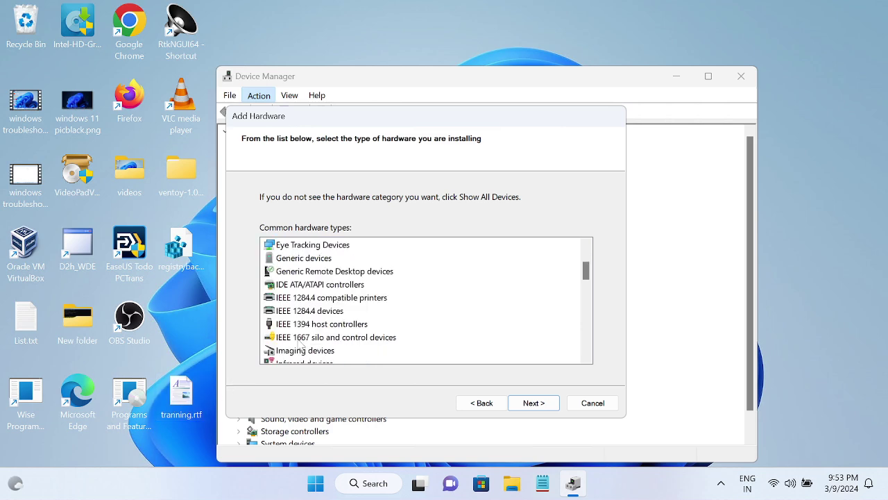
scroll(308, 343, "down", 1)
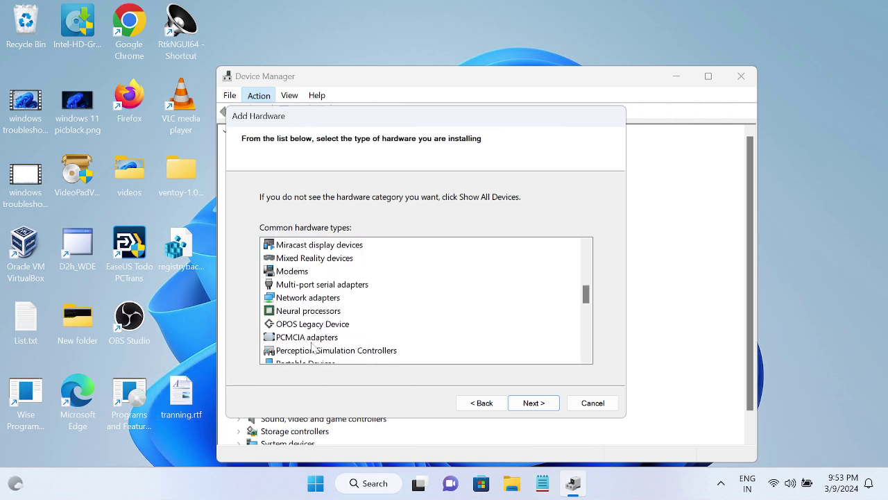
left_click(307, 299)
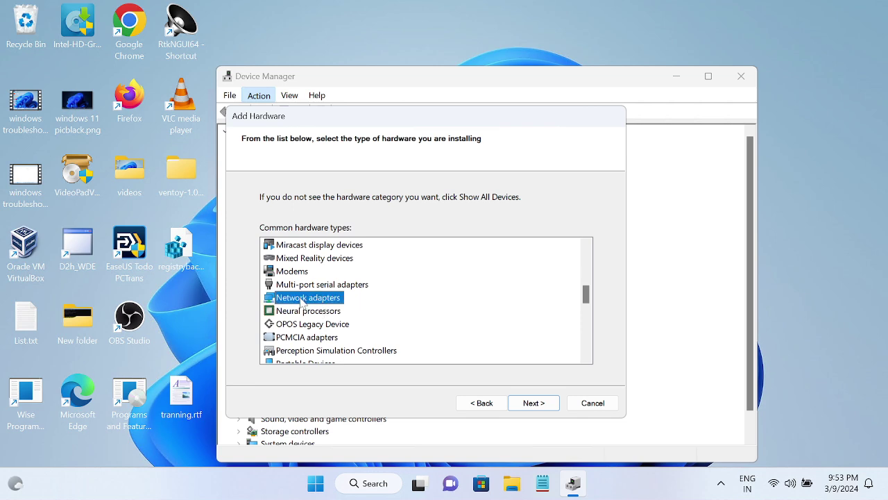
left_click(532, 404)
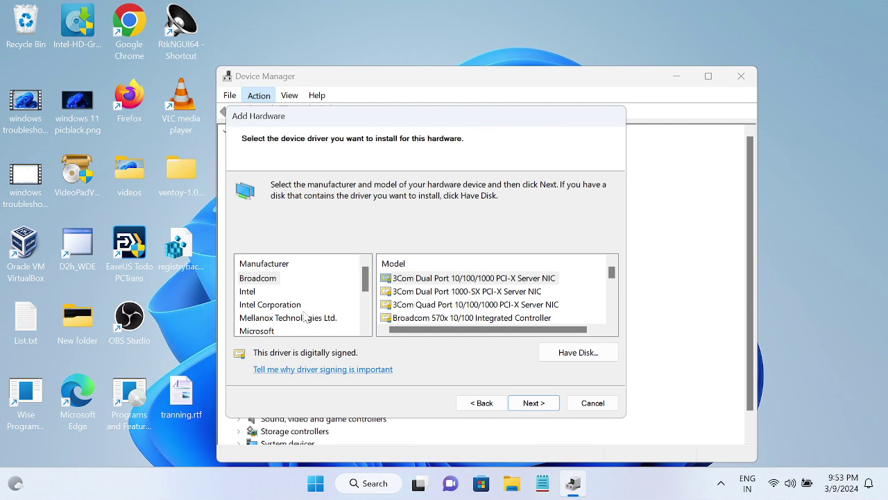
Select the Microsoft manufacturer and its Generic Mobile Broadband Adapter model, and move the wizard aside to reveal the device tree.
scroll(314, 308, "down", 1)
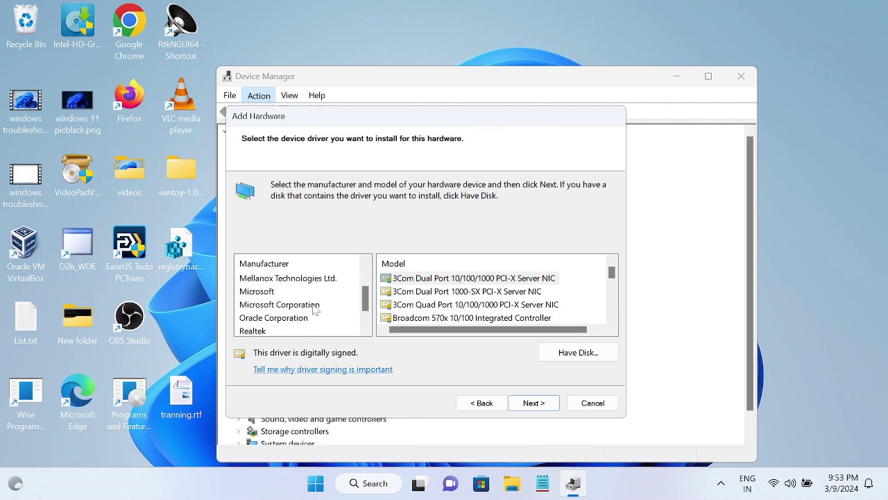
left_click(278, 294)
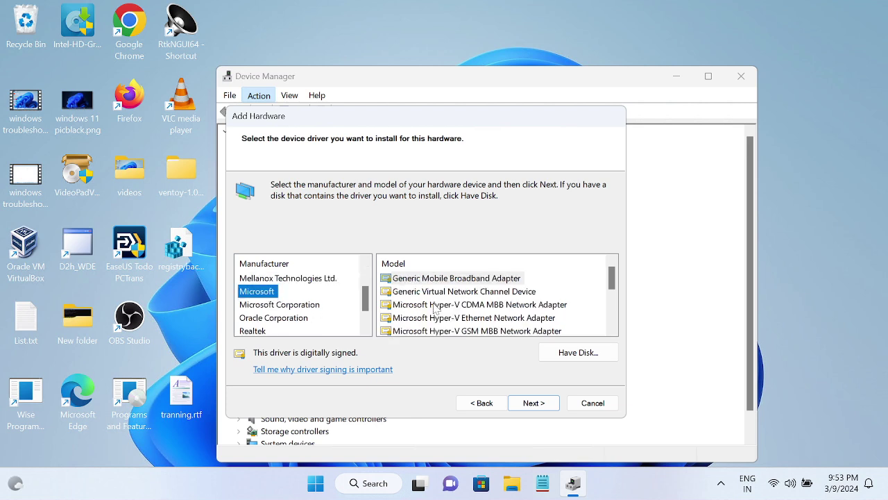
left_click(468, 279)
left_click_drag(520, 113, 630, 166)
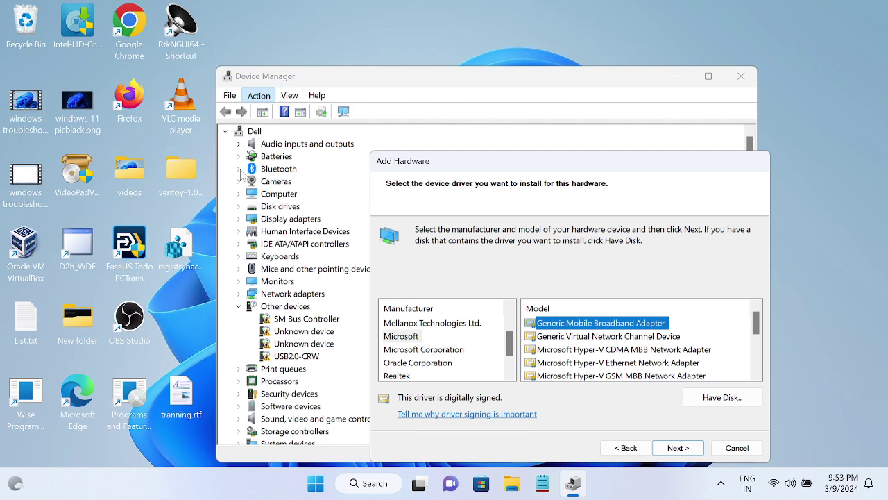
left_click_drag(557, 166, 531, 125)
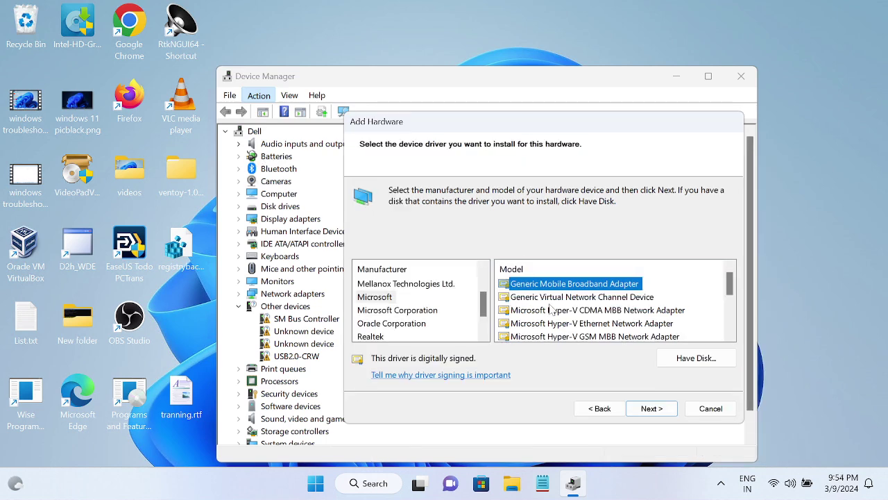
Look through Microsoft's network adapter models for a suitable driver.
key("Down")
key("Down")
key("Down")
key("Down")
key("Down")
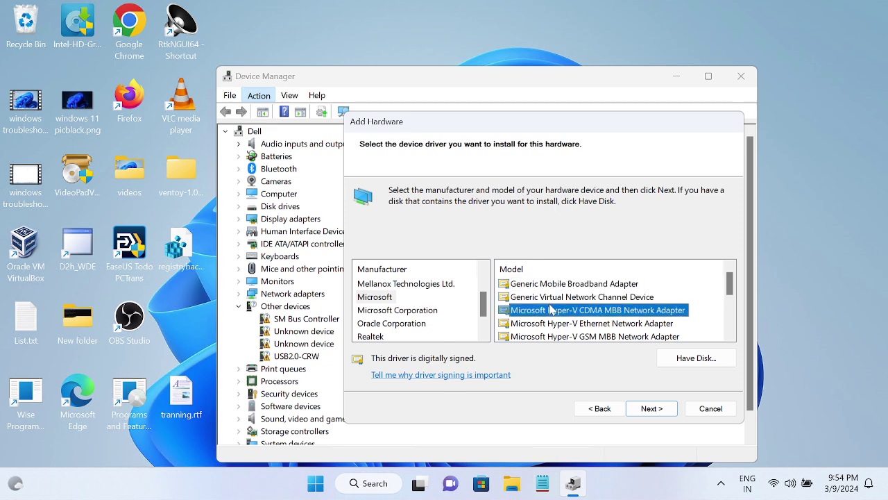
key("Down")
key("Down")
key("Down")
key("Down")
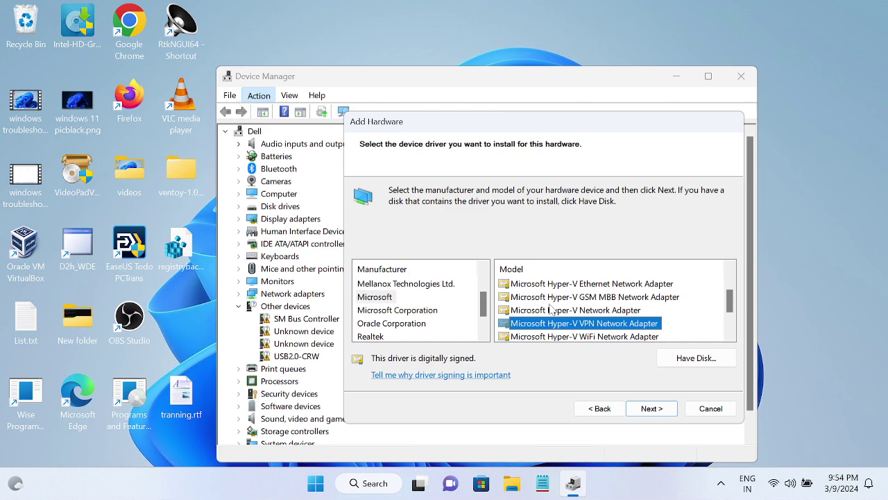
key("Up")
key("Up")
key("Up")
key("Up")
key("Up")
key("Up")
key("Up")
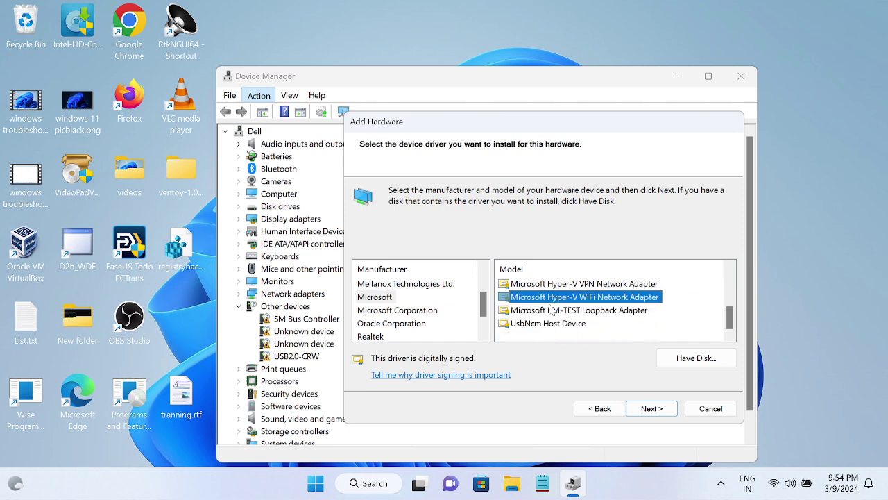
key("Up")
key("Up")
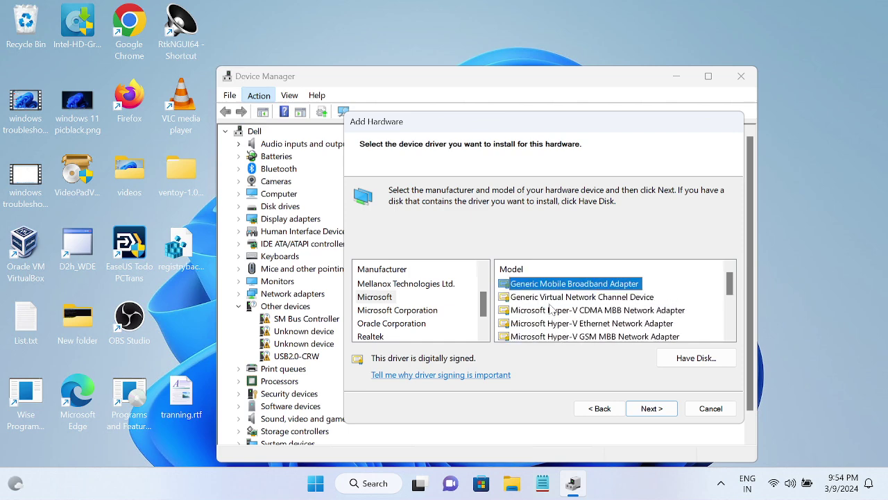
key("Down")
key("Down")
key("Down")
key("Down")
key("Down")
key("Down")
key("Down")
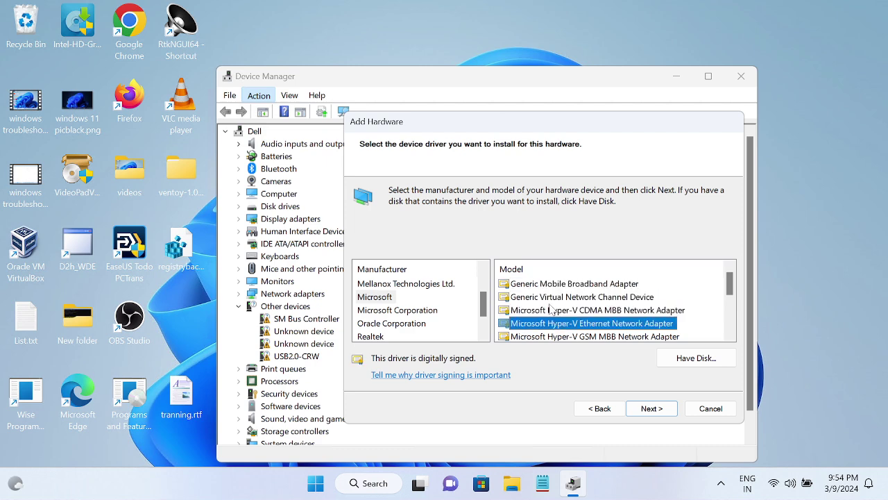
key("Down")
key("Down")
key("Up")
key("Up")
key("Up")
key("Up")
key("Up")
key("Up")
key("Up")
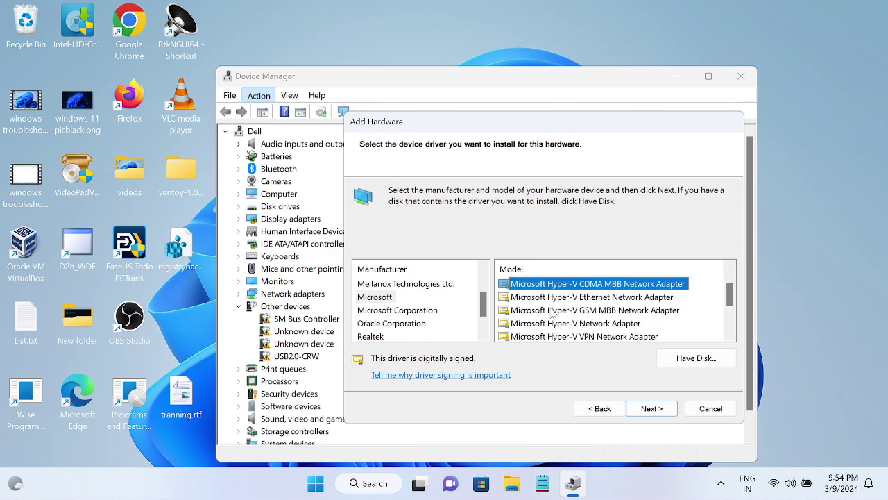
scroll(552, 314, "up", 1)
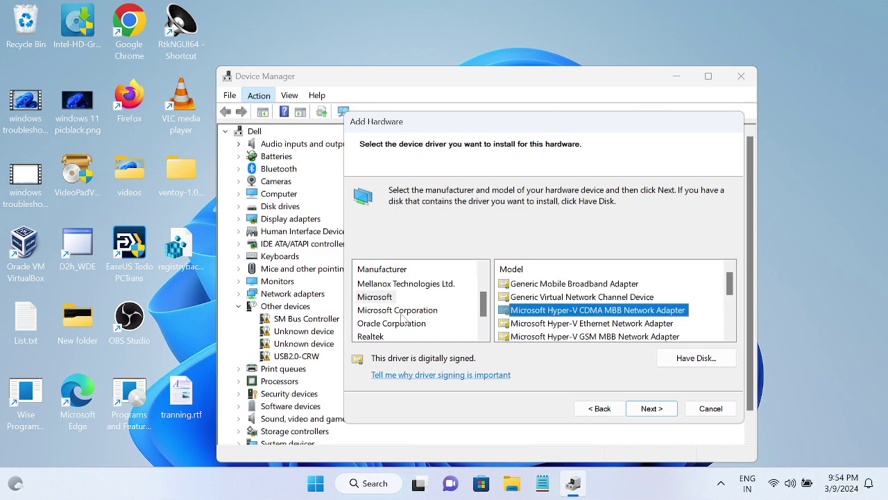
Look through Broadcom's network adapter models for a suitable driver, from the 3Com server NICs down to the Supermicro Gigabit controller.
scroll(403, 317, "up", 1)
left_click(384, 286)
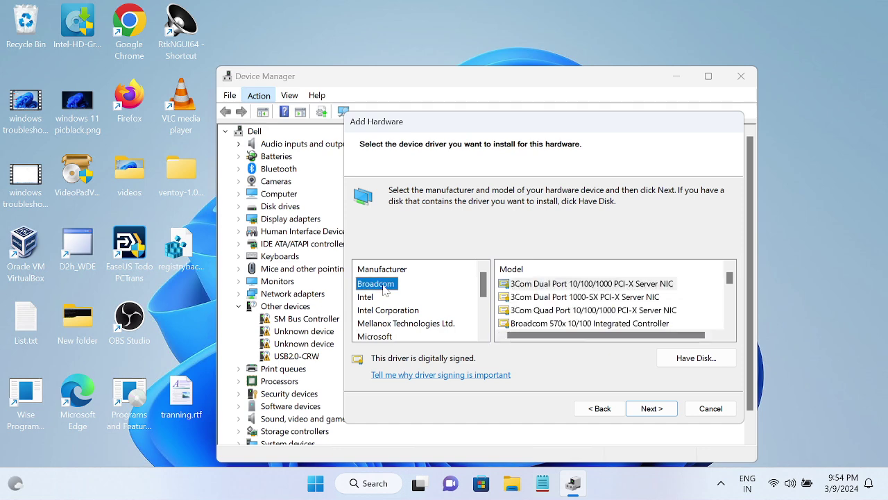
left_click(582, 288)
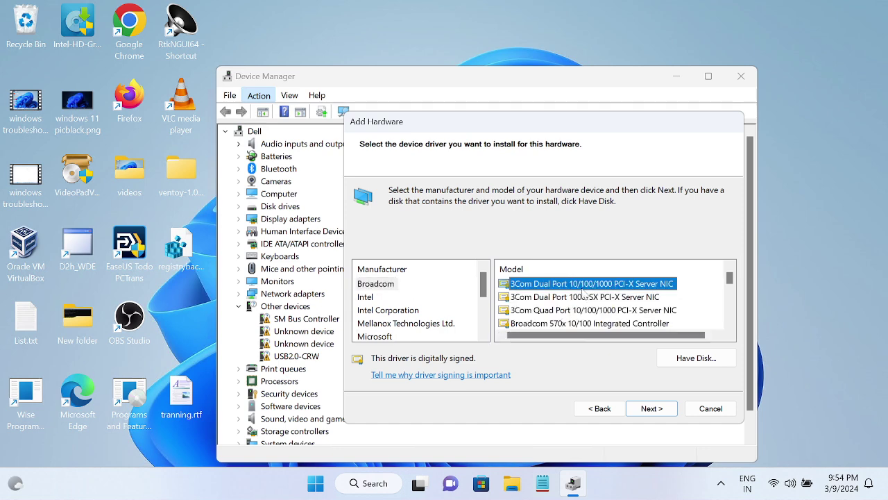
key("Down")
key("Down")
key("Down")
key("Down")
key("Down")
key("Down")
key("Down")
key("Down")
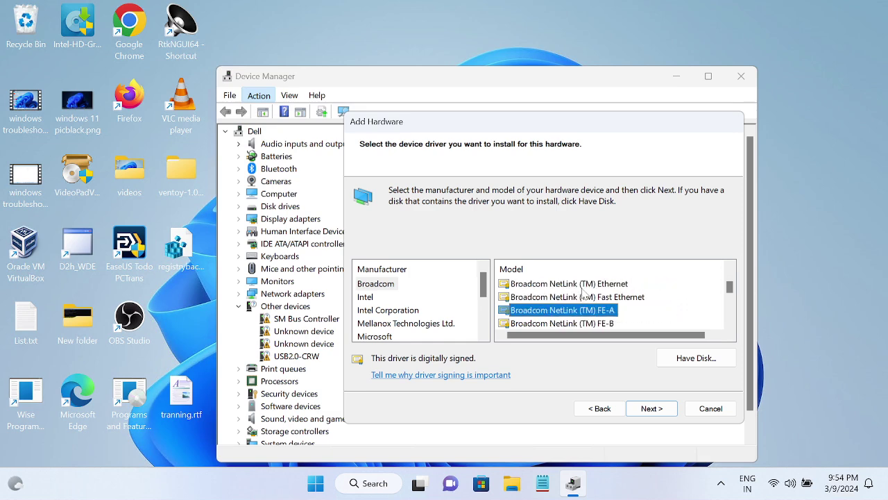
key("Down")
key("Down")
key("Down")
key("Down")
key("Down")
key("Down")
key("Down")
key("Down")
key("Down")
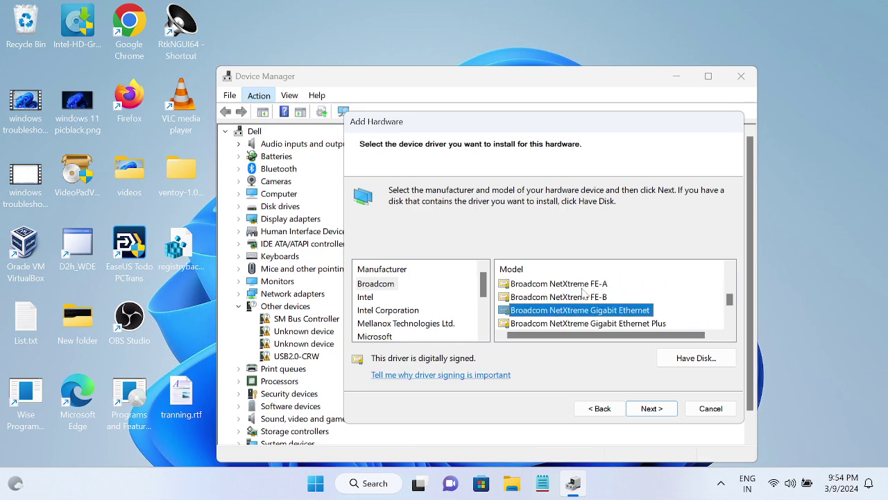
key("Down")
key("Down")
key("Down")
key("Down")
key("Down")
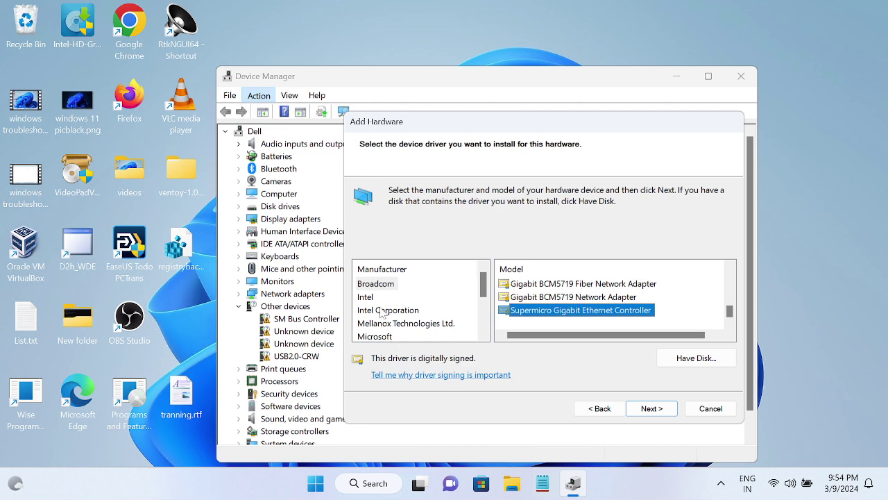
Look through the Gigabit Network Connection models offered under the Intel manufacturer.
left_click(372, 285)
left_click(366, 298)
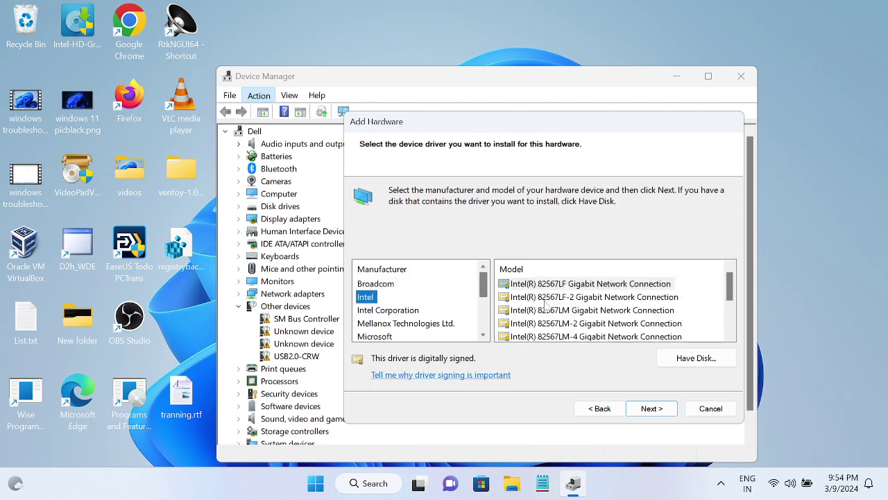
left_click(588, 286)
left_click(589, 291)
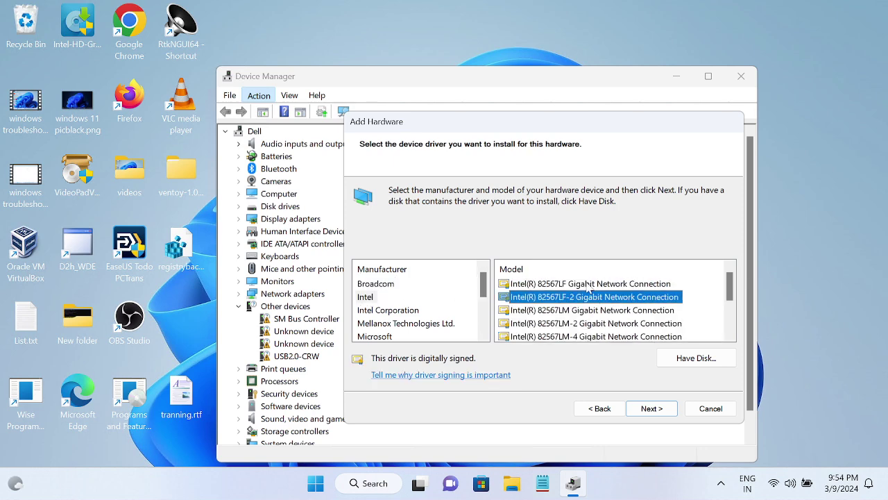
key("End")
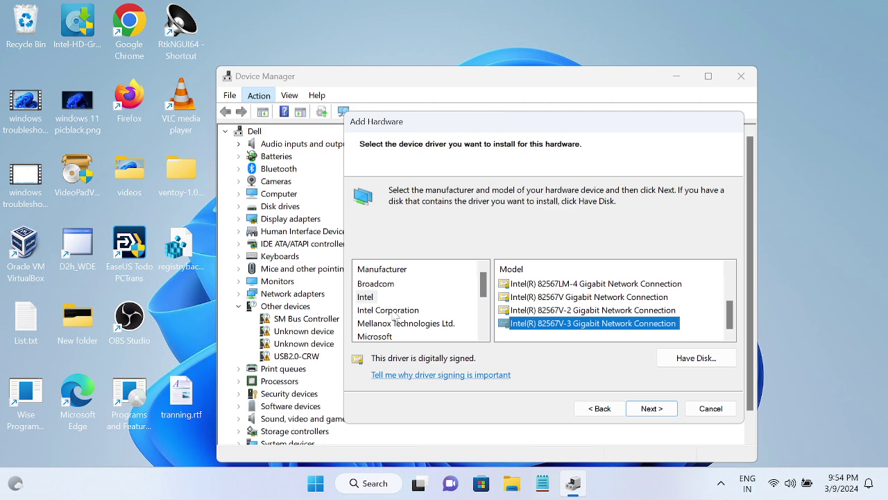
Look through the Intel Corporation wireless adapter models, from the Centrino Advanced-N entries down to the Killer Wi-Fi 7 ones.
left_click(394, 311)
left_click(598, 284)
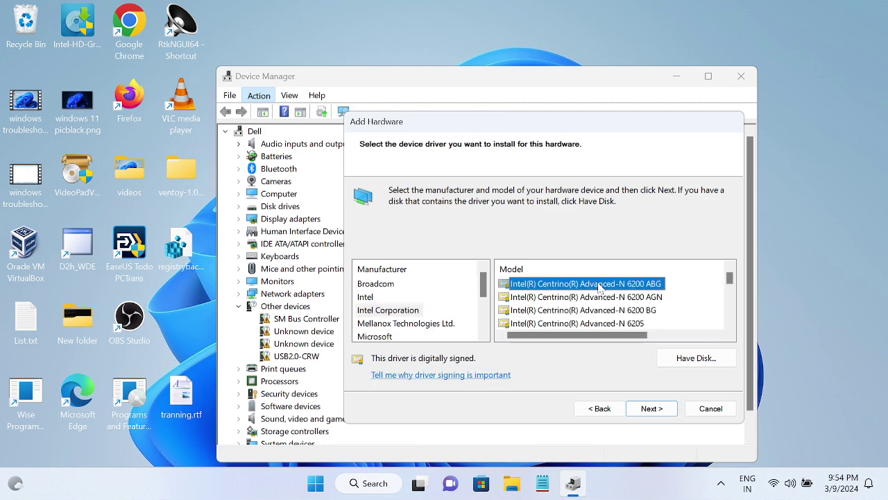
key("Down")
key("Down")
key("Down")
key("Down")
key("Down")
key("Down")
key("Down")
key("Down")
key("Down")
key("Down")
key("Down")
key("Down")
key("Down")
key("Down")
key("Down")
key("Down")
key("Down")
key("Down")
key("Down")
key("Down")
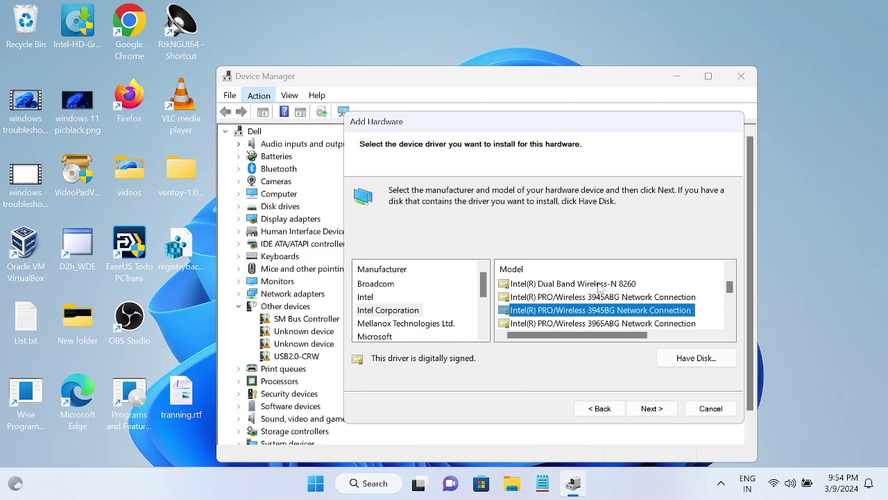
key("Down")
key("Down")
key("Down")
key("Down")
key("Down")
key("Down")
key("Down")
key("Down")
key("Down")
key("Down")
key("Down")
key("Down")
key("Down")
key("Down")
key("Down")
key("Down")
key("Down")
key("Down")
key("Down")
key("Down")
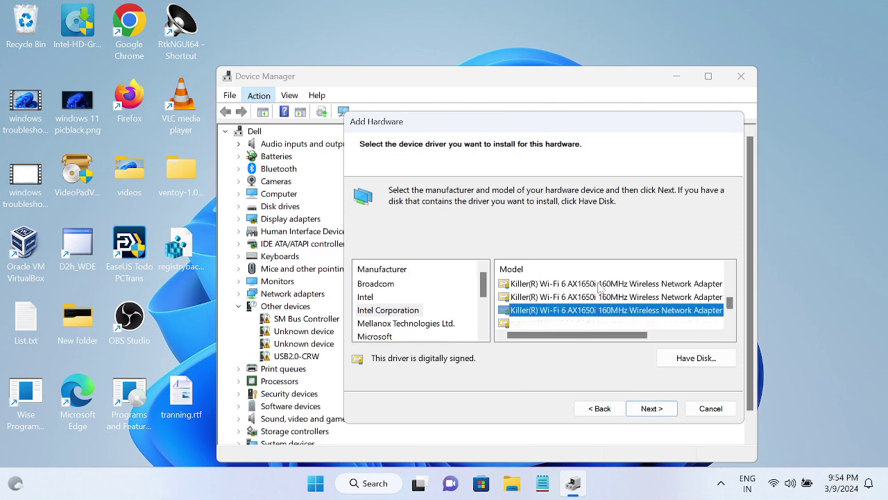
key("Down")
key("Down")
key("Down")
key("Down")
key("Down")
key("Down")
key("Down")
key("Down")
key("Down")
key("Down")
key("Down")
key("Down")
key("Down")
key("Down")
key("Down")
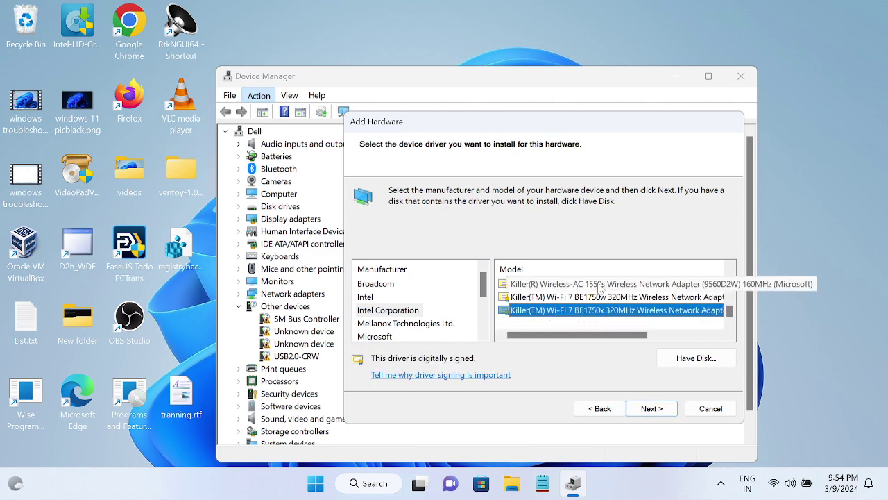
Choose the Realtek manufacturer and its ASUS 2.5G PCI-E Network Adapter model, install that driver and finish the Add Hardware wizard.
left_click(422, 320)
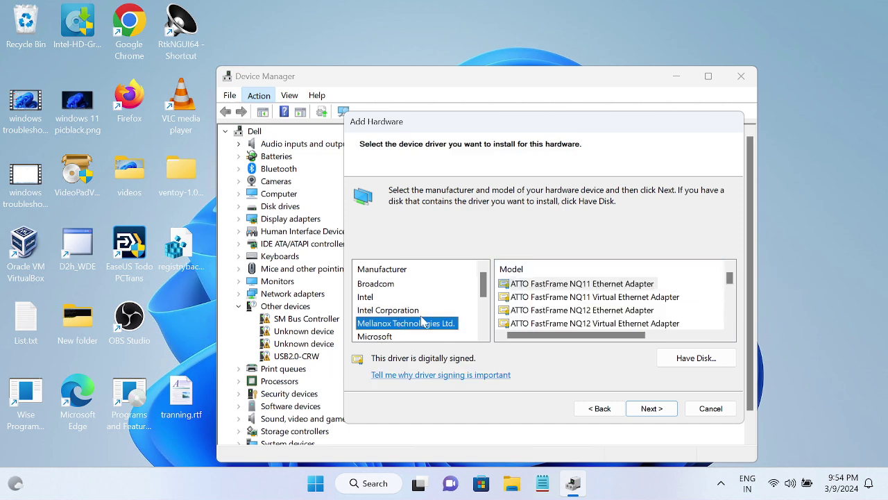
scroll(422, 320, "down", 2)
left_click(386, 310)
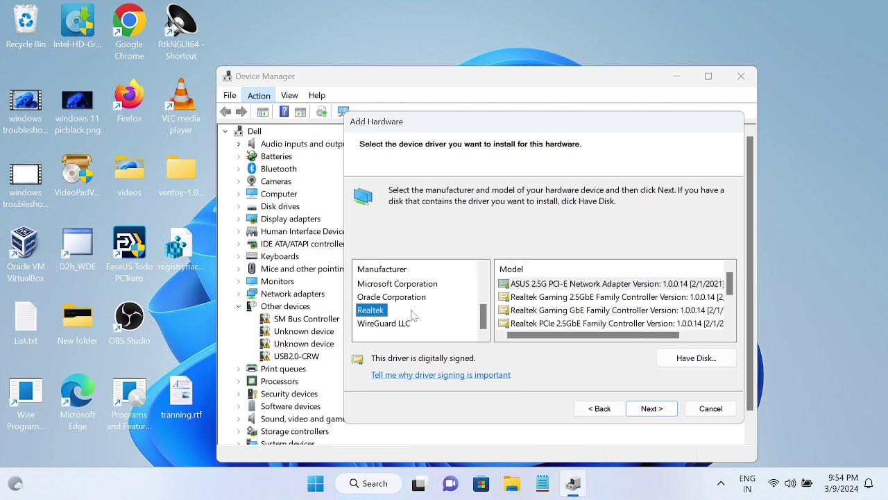
left_click(591, 283)
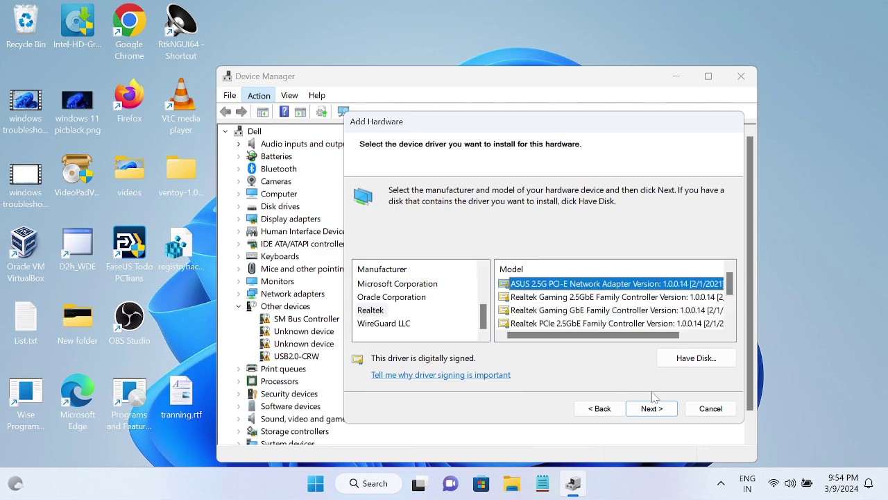
left_click(651, 410)
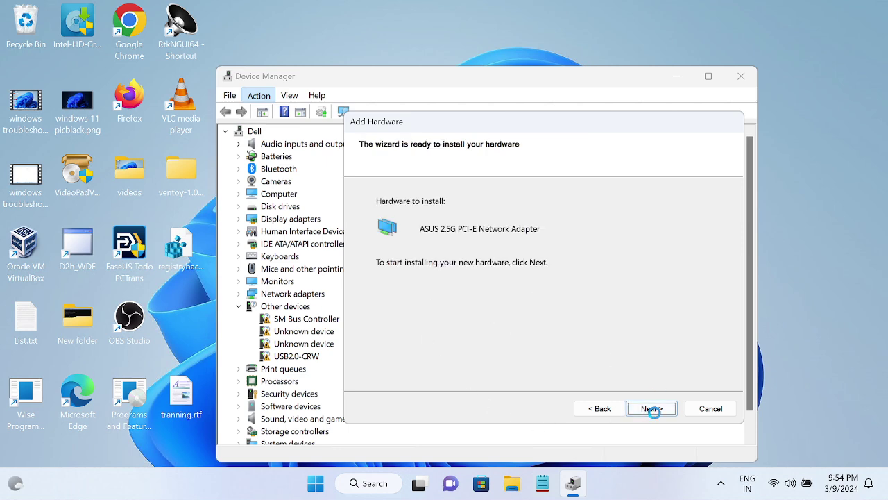
left_click(650, 409)
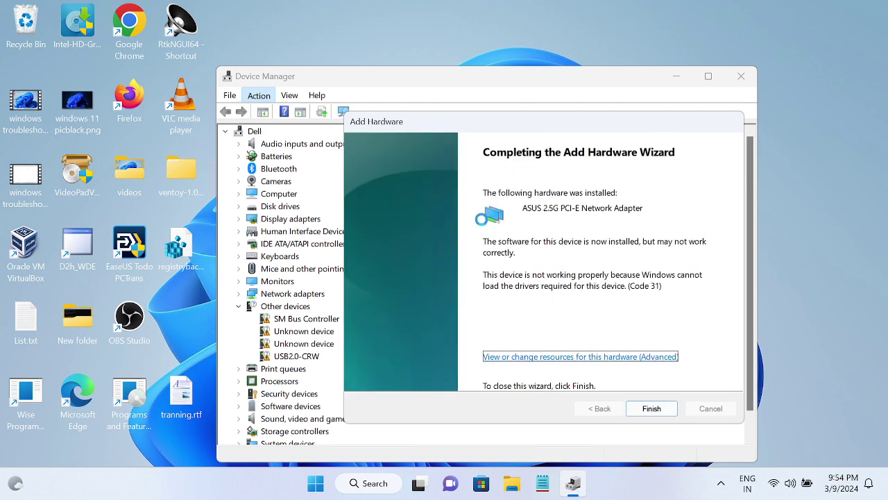
left_click(651, 408)
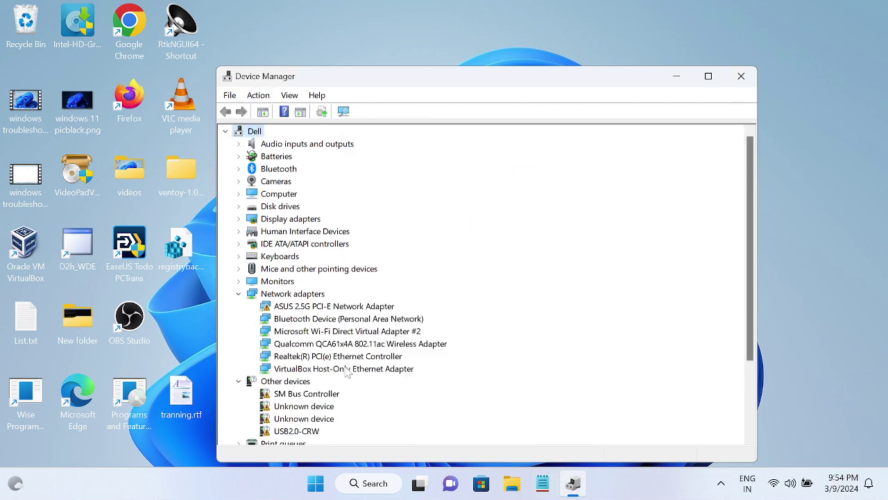
Check the ASUS adapter entry, and expand the Bluetooth category to inspect Bluetooth Device (RFCOMM Protocol TDI).
left_click(288, 306)
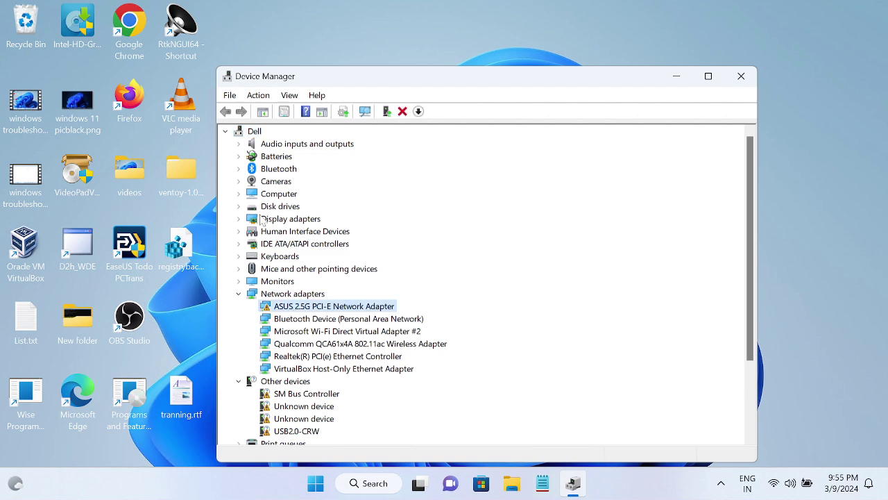
left_click(239, 169)
left_click(325, 183)
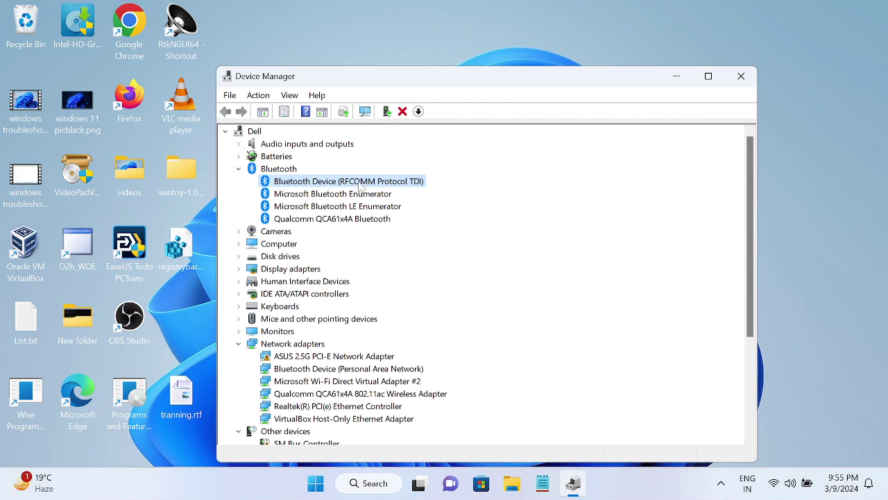
Disable the ASUS 2.5G PCI-E Network Adapter and enable it again.
left_click(306, 356)
right_click(303, 354)
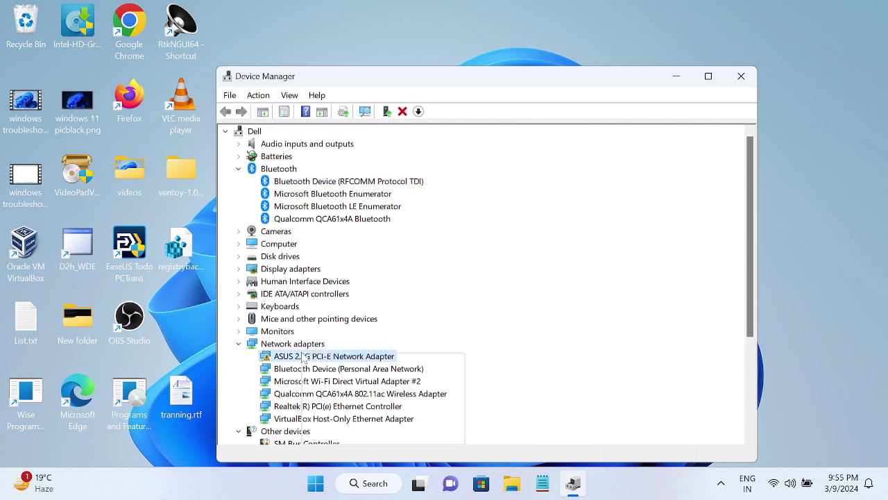
left_click(351, 377)
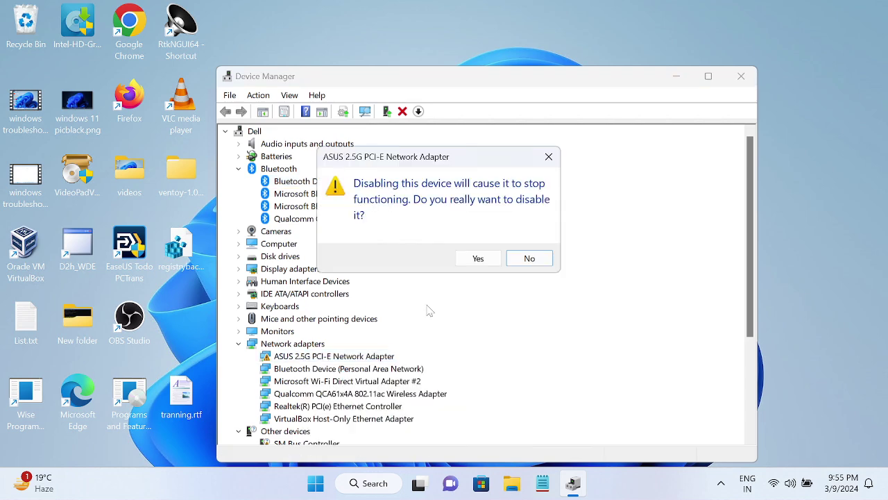
left_click(479, 261)
right_click(306, 356)
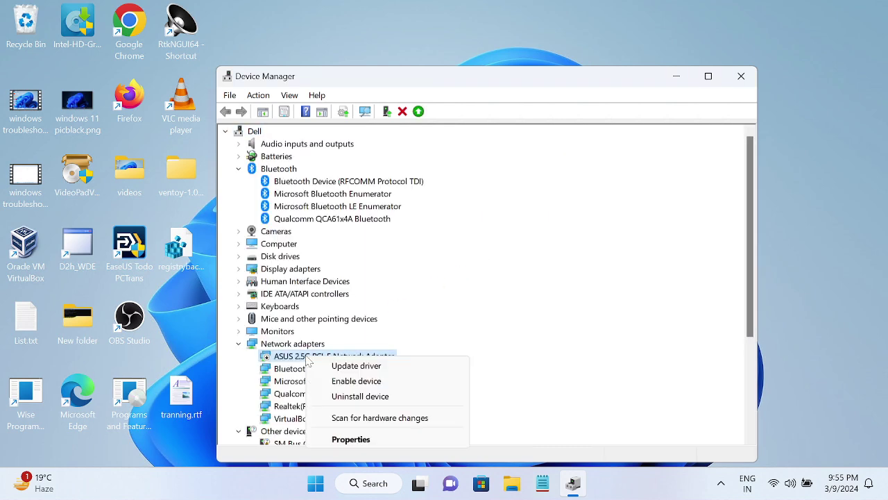
left_click(354, 381)
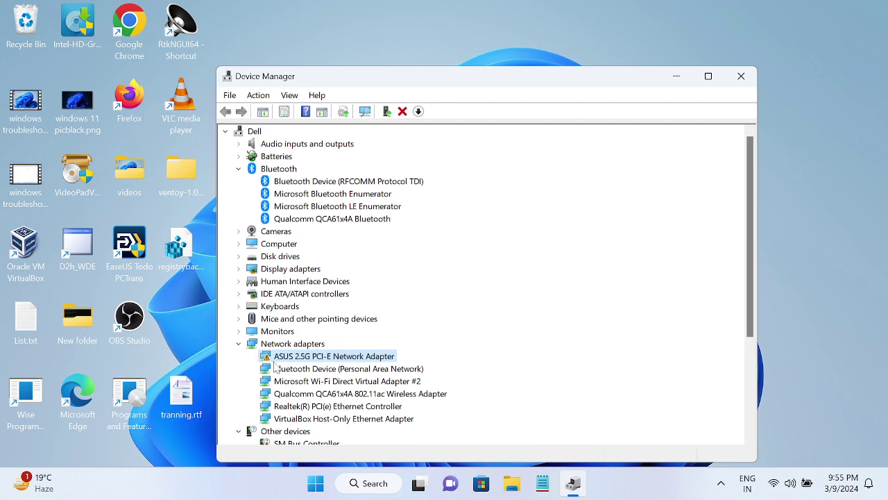
Run an automatic driver update search for the ASUS 2.5G PCI-E Network Adapter and close the update wizard.
right_click(303, 355)
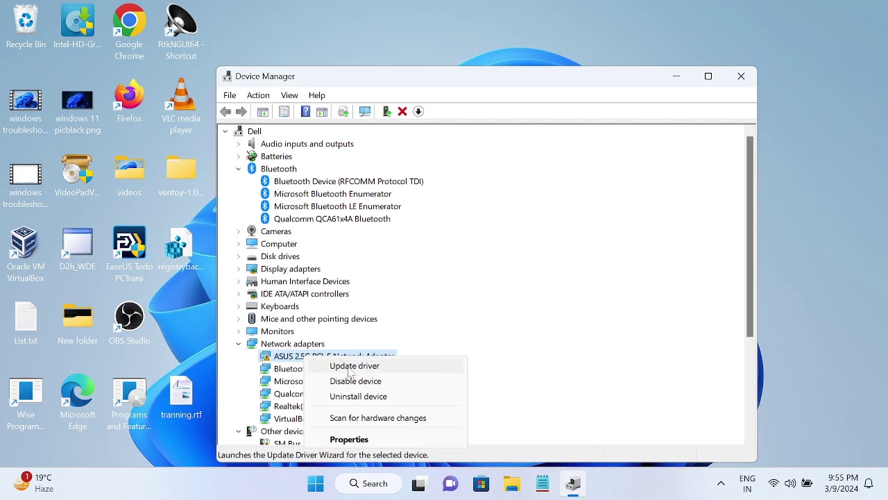
left_click(347, 368)
left_click(437, 258)
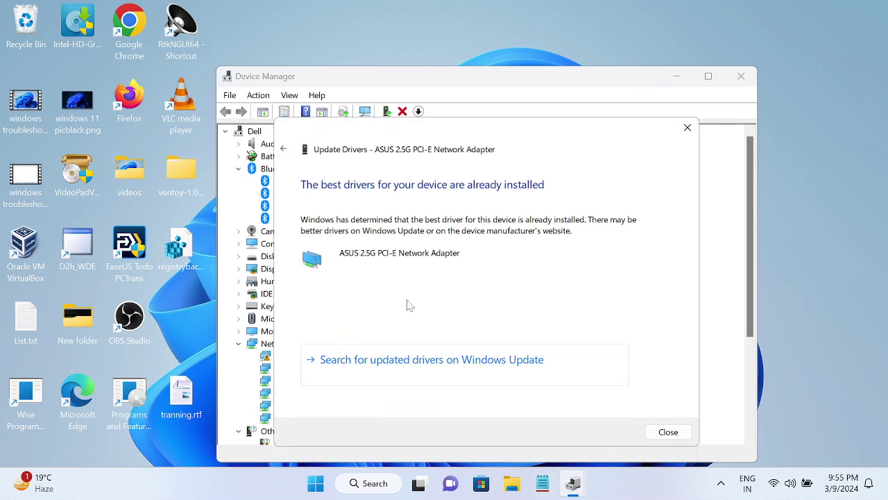
left_click(659, 433)
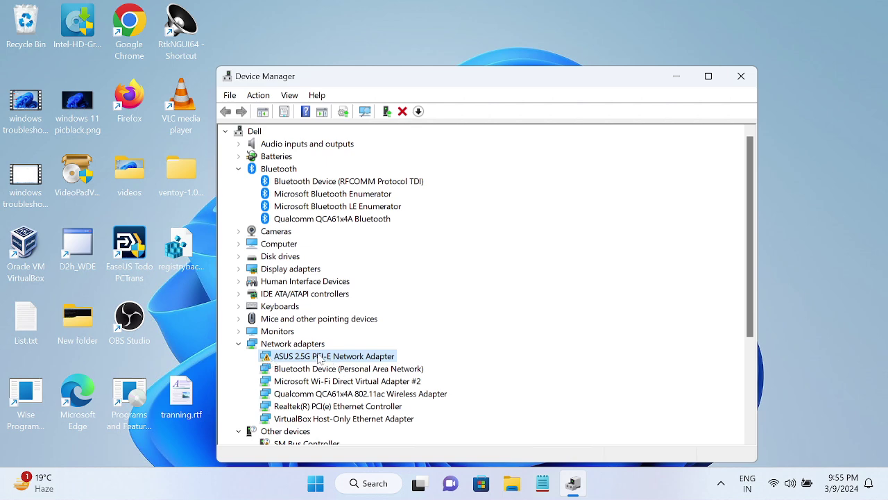
Review the network adapters and the Qualcomm and RFCOMM Bluetooth devices, and close Device Manager.
scroll(320, 358, "down", 1)
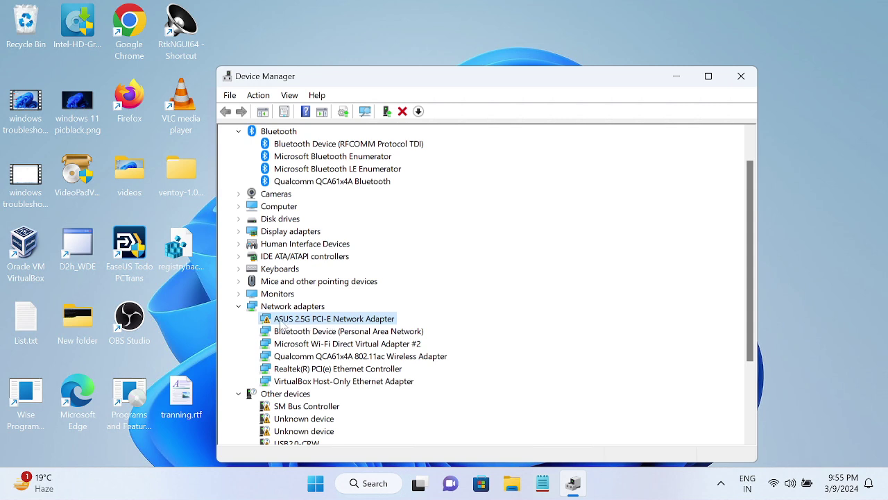
scroll(281, 323, "up", 1)
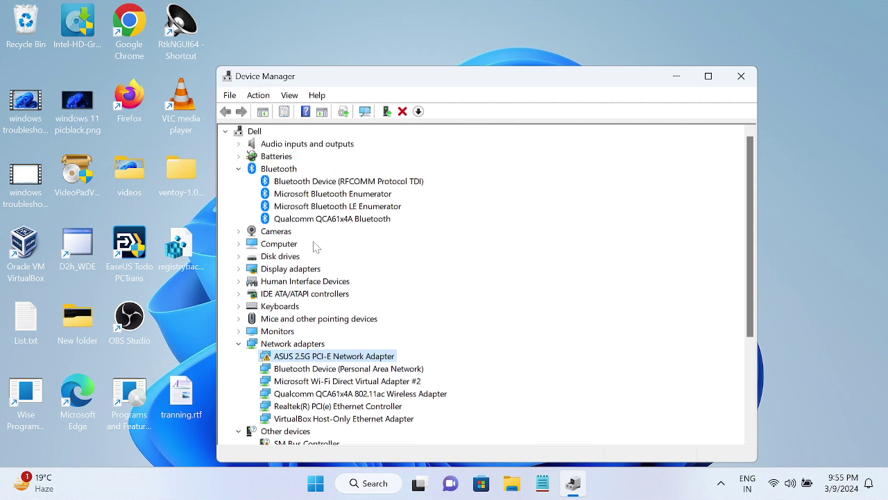
left_click(318, 220)
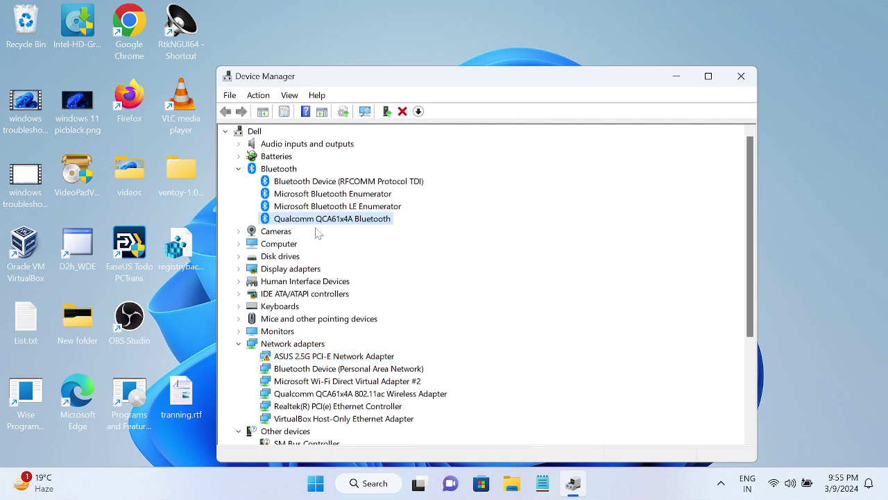
left_click(344, 182)
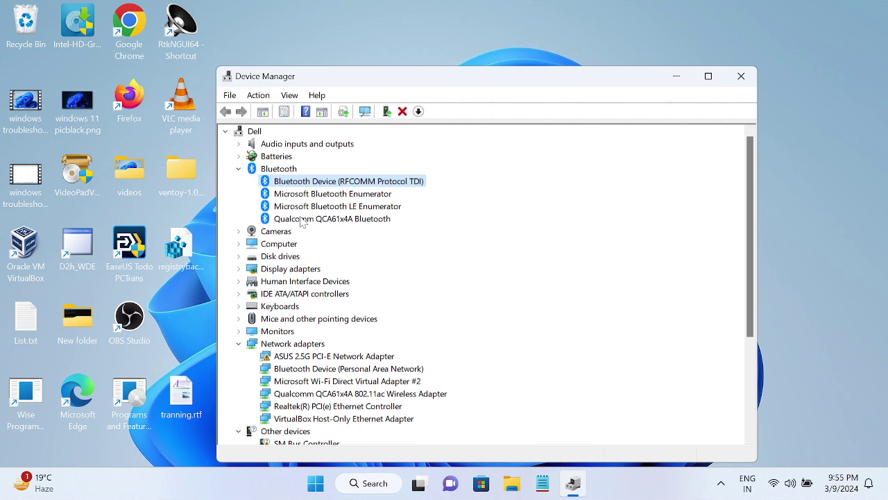
left_click(741, 78)
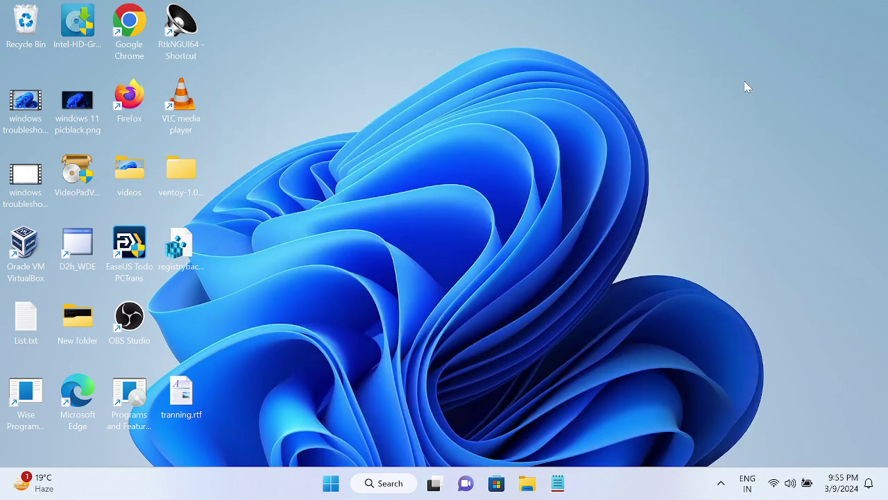
Search Windows for cmd and open Command Prompt.
left_click(376, 485)
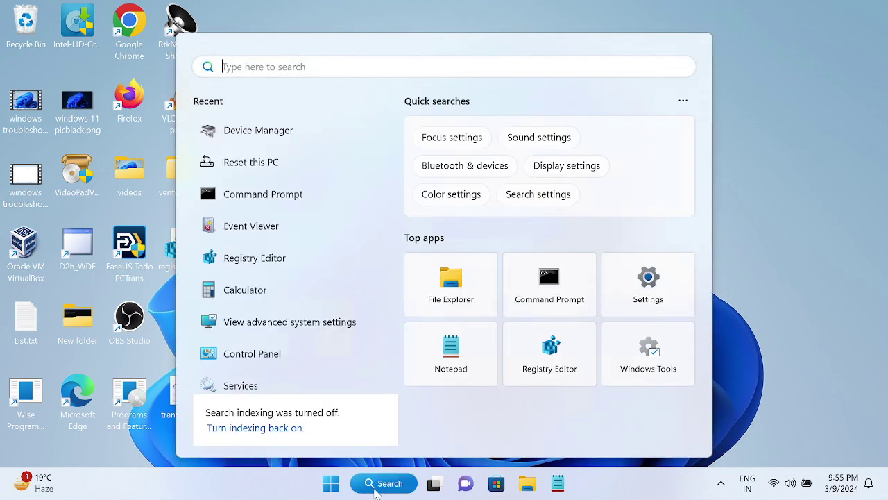
type("cmd")
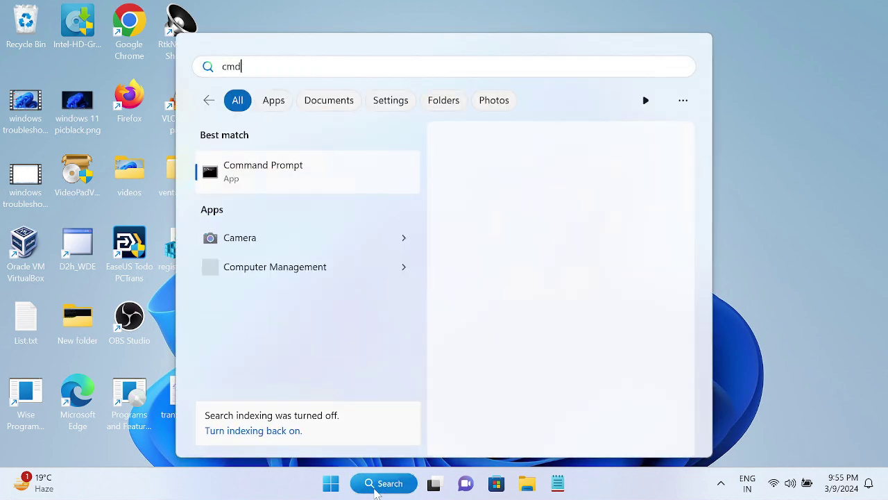
left_click(291, 179)
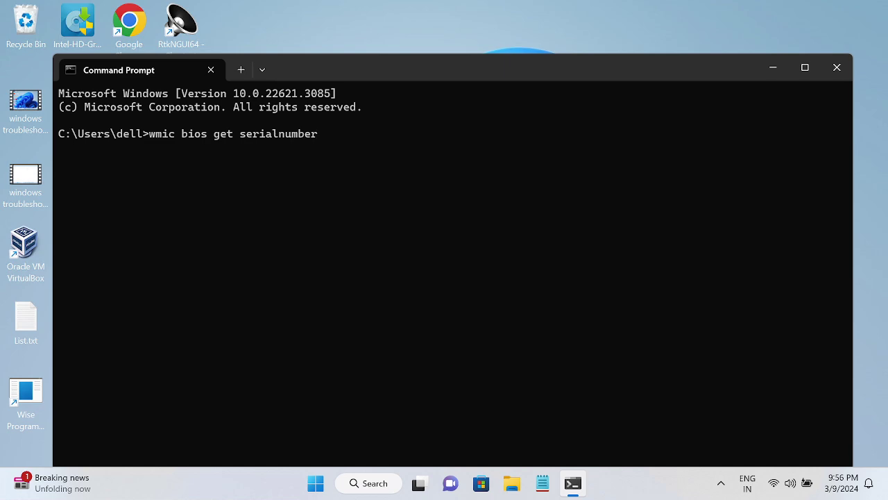
Run wmic bios get serialnumber, copy the computer's serial number from the output and minimize Command Prompt.
key("Return")
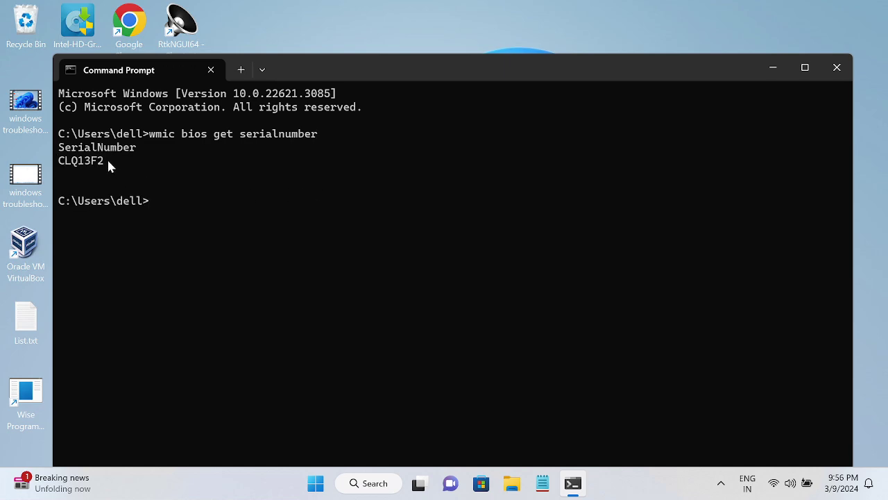
left_click_drag(109, 162, 47, 166)
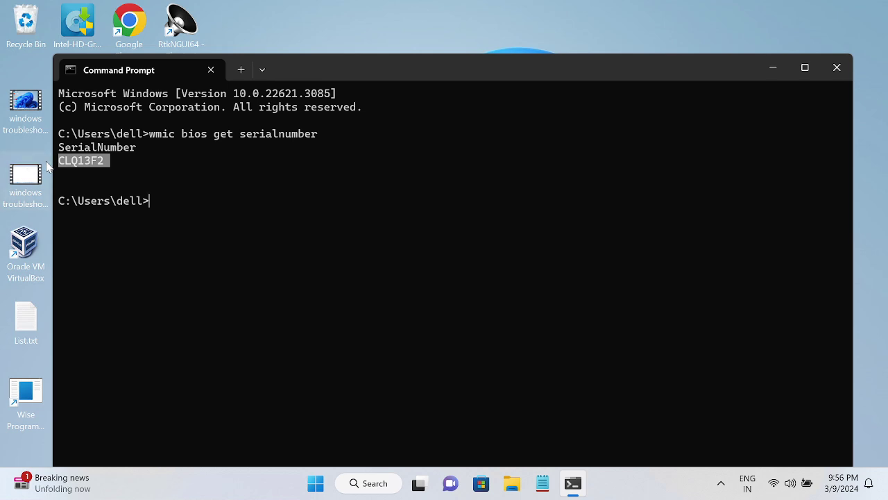
key("ctrl+c")
left_click(773, 67)
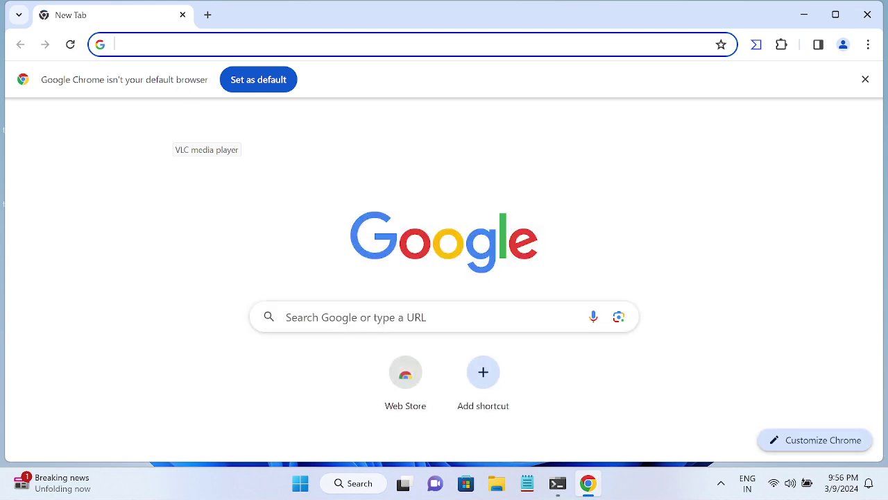
Run msinfo32 to open System Information and check the System Model entry.
key("super+r")
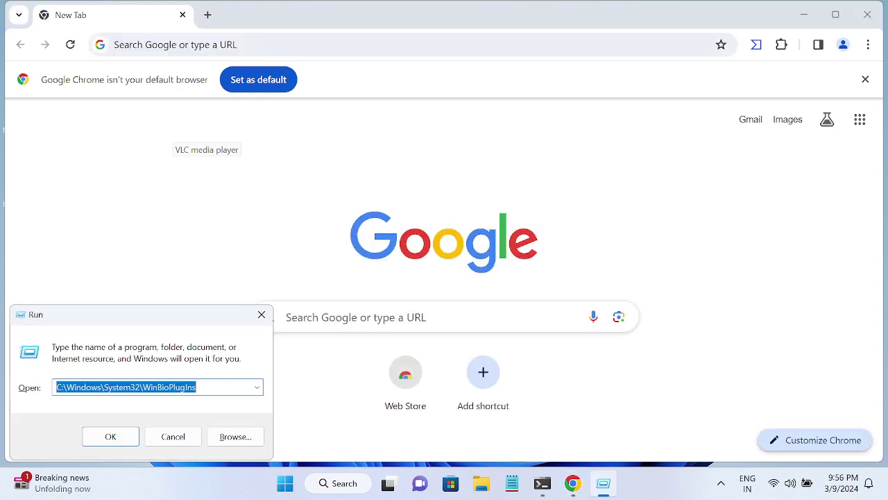
type("msinfo")
key("Down")
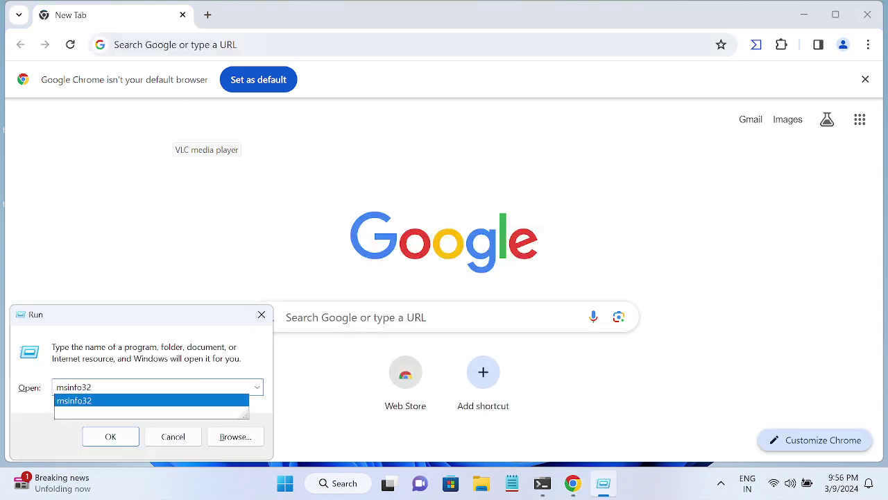
key("Return")
key("Return")
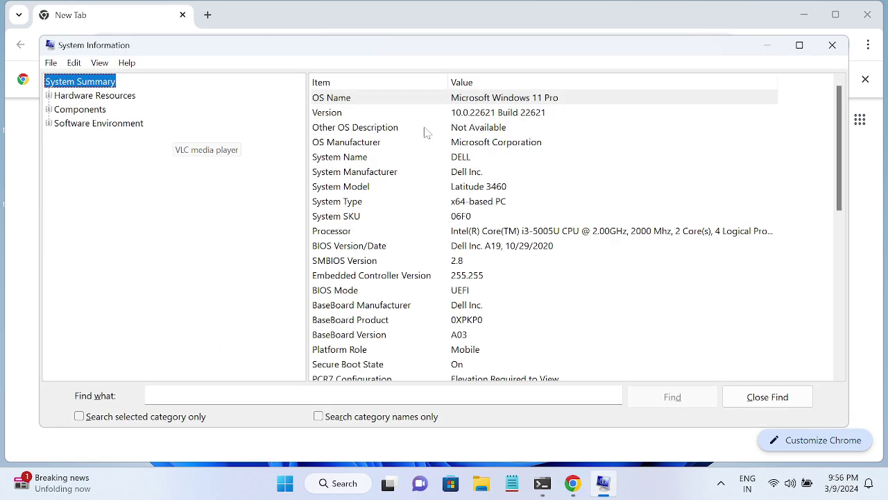
left_click(440, 193)
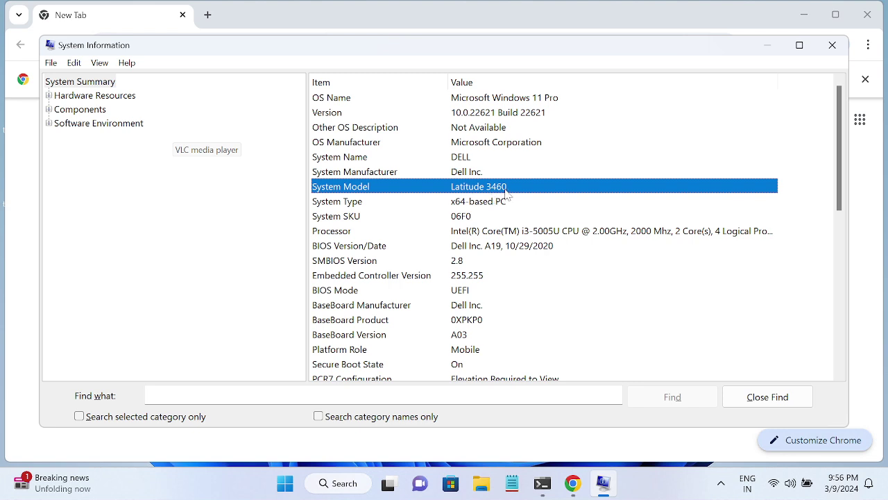
Open Notepad and replace the text in Commands.txt with "dell latitue 3460".
key("super+r")
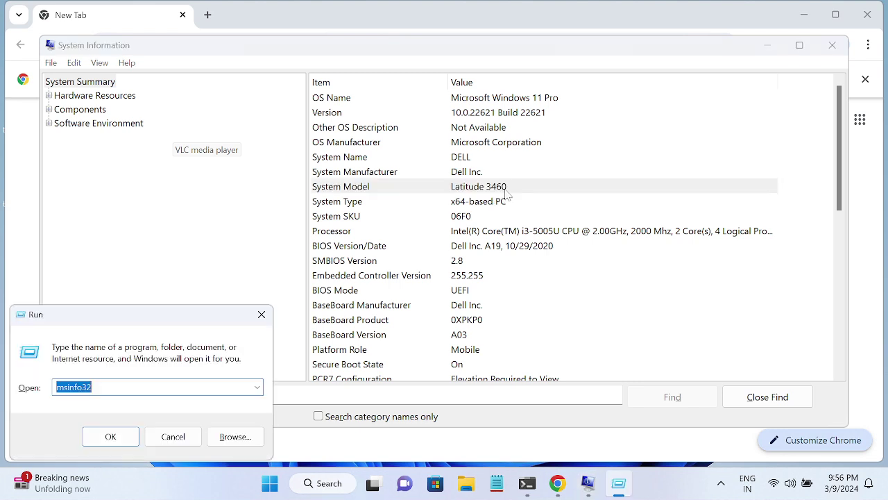
type("notepad")
key("Return")
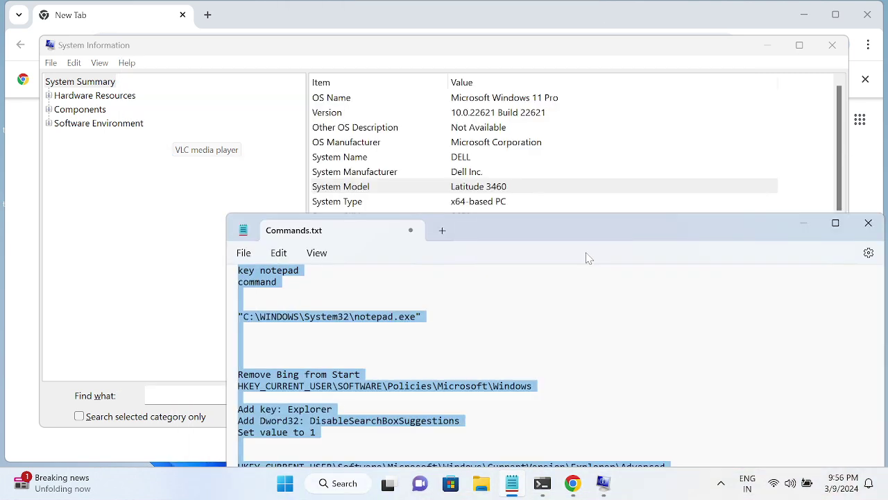
type("dell latitue 34")
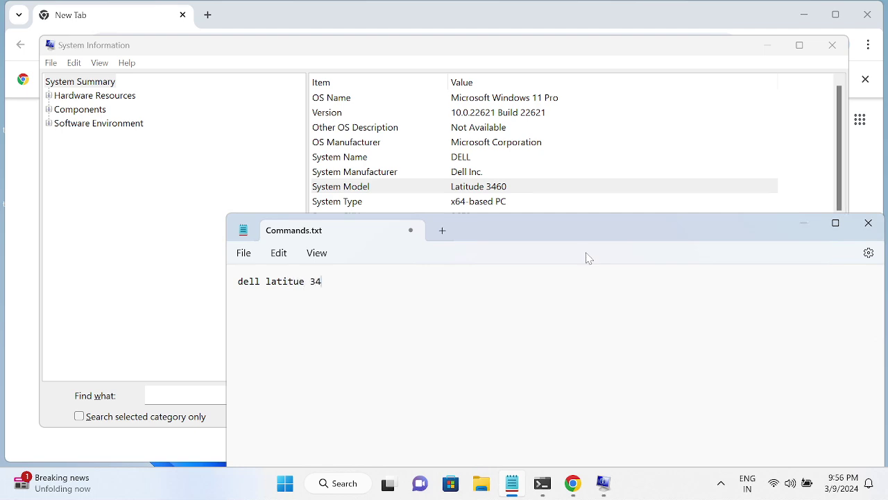
type("60")
Paste the copied serial number below the model name in Commands.txt and return to the Chrome window.
key("ctrl+a")
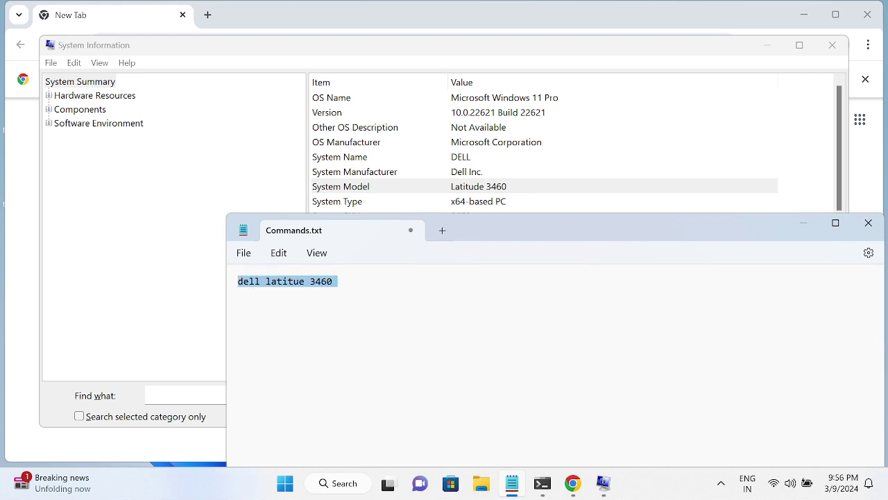
left_click(342, 279)
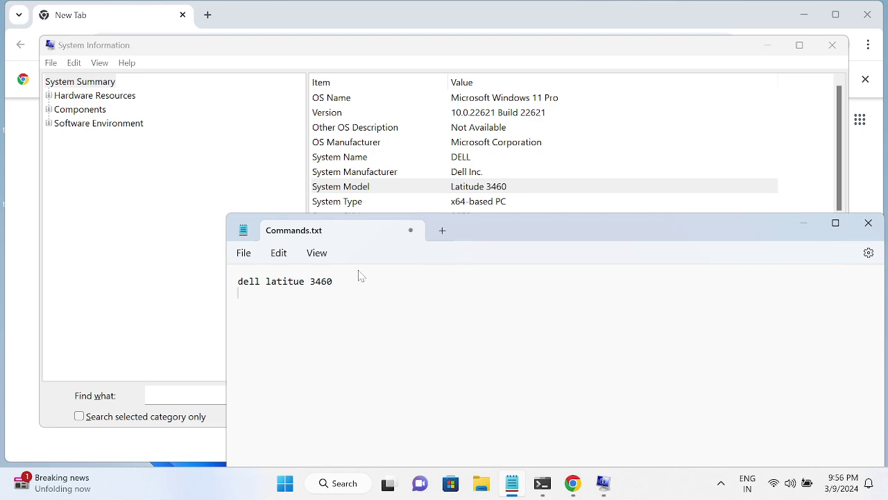
key("ctrl+v")
left_click(772, 50)
left_click(771, 51)
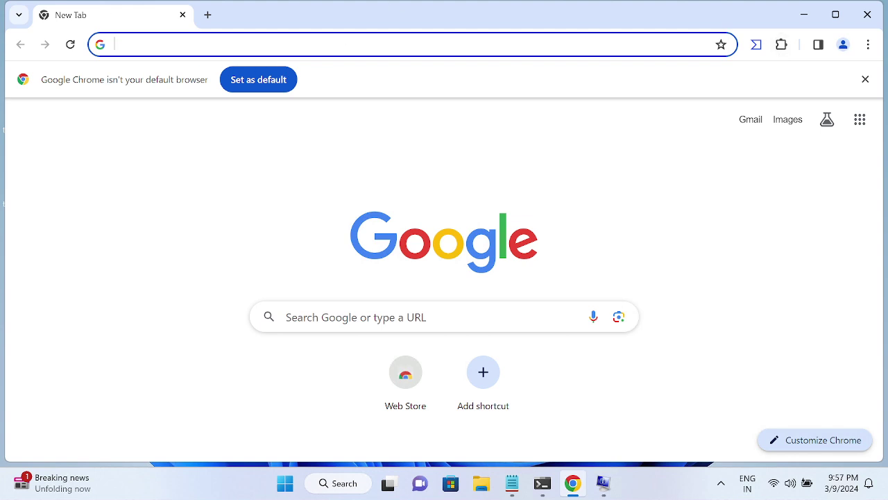
Search Google for "dell drivers" and open the sponsored Drivers & Downloads | Dell India result.
key("ctrl+l")
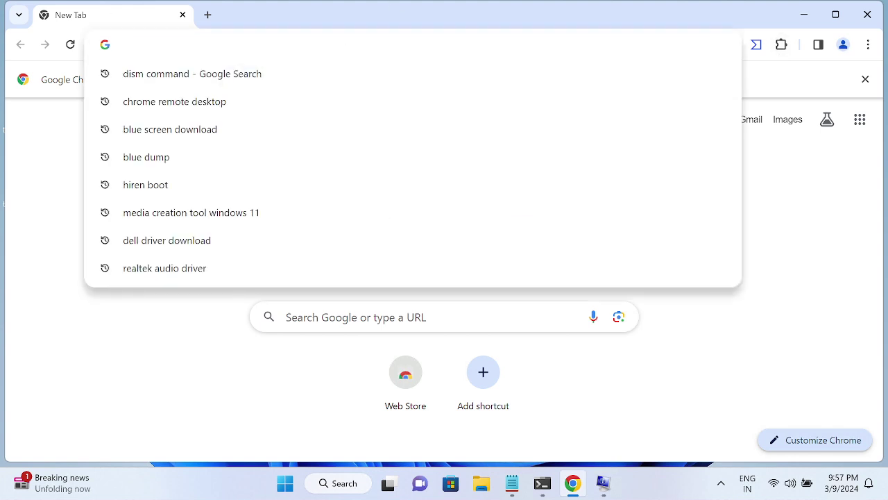
type("dell driver")
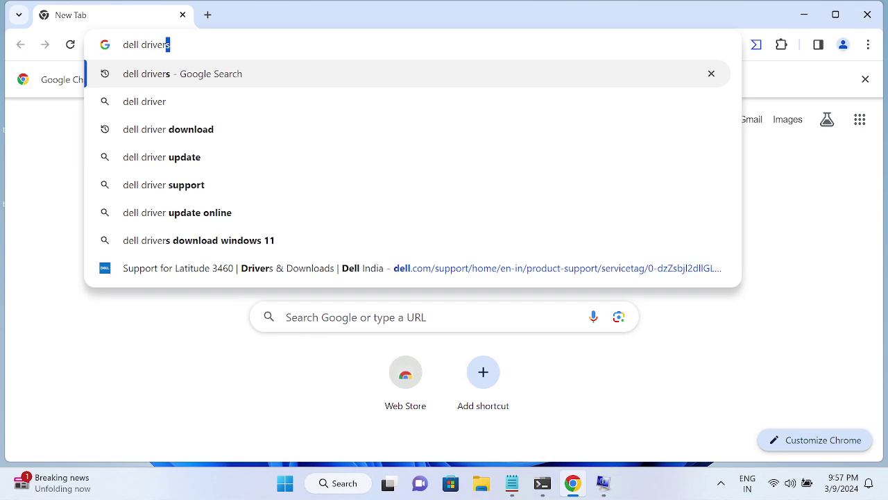
key("Return")
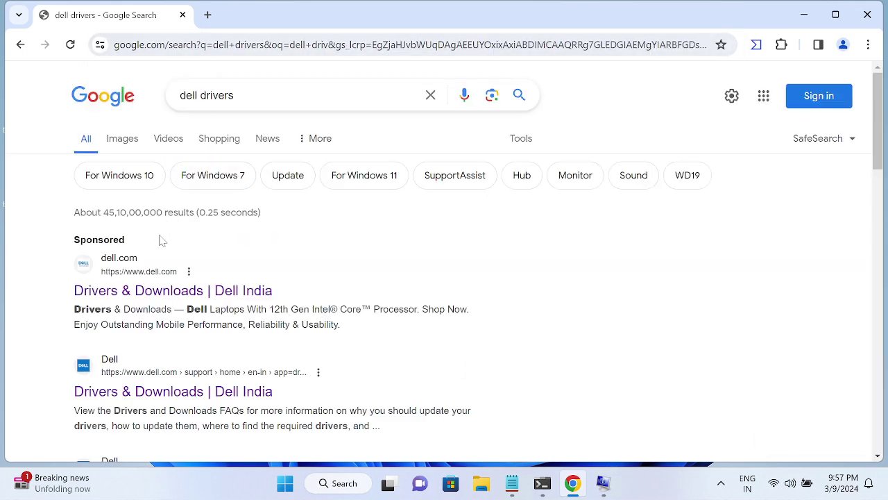
left_click(138, 295)
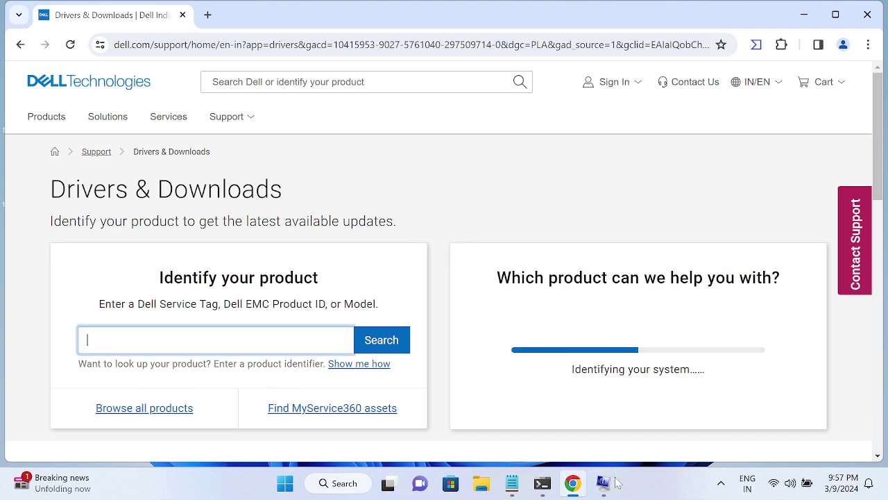
Look up the laptop on Dell's Drivers & Downloads page by entering the serial number noted in Commands.txt as the product identifier.
left_click(540, 483)
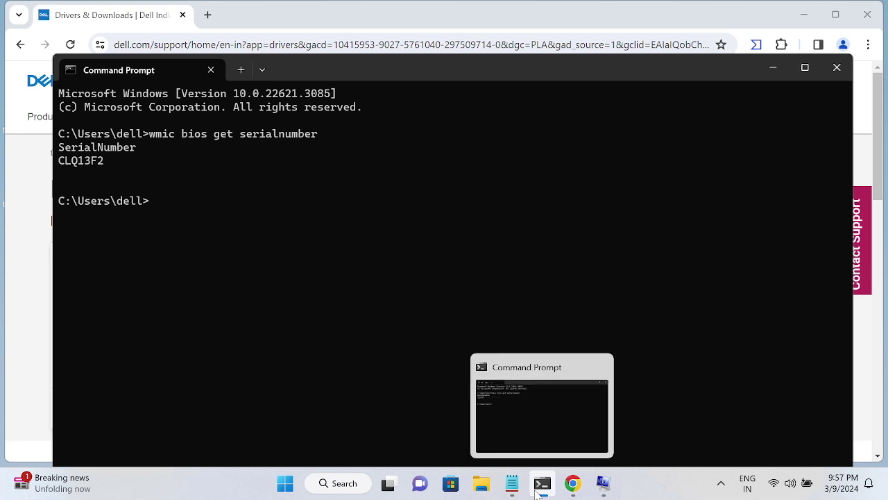
left_click(511, 483)
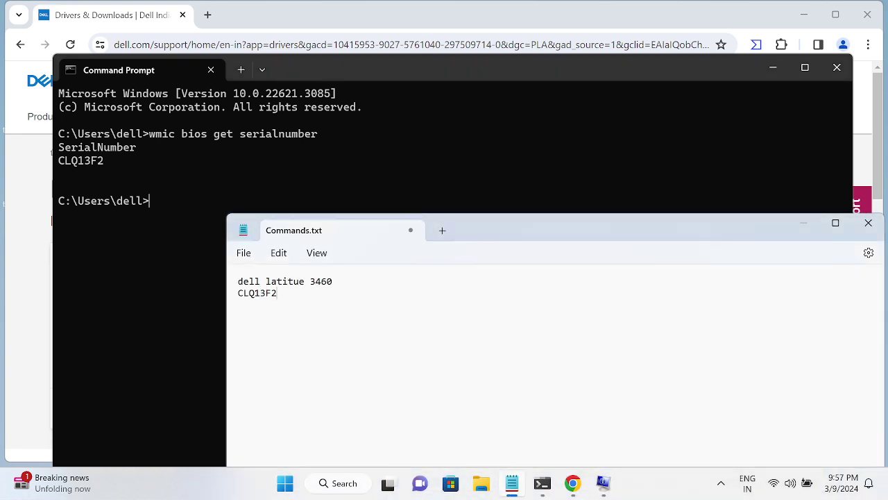
left_click_drag(277, 292, 190, 294)
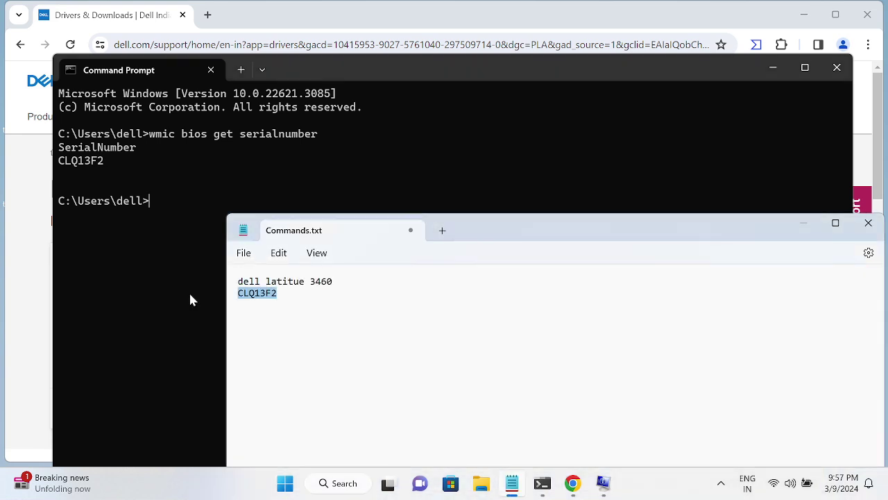
left_click(804, 225)
left_click(774, 67)
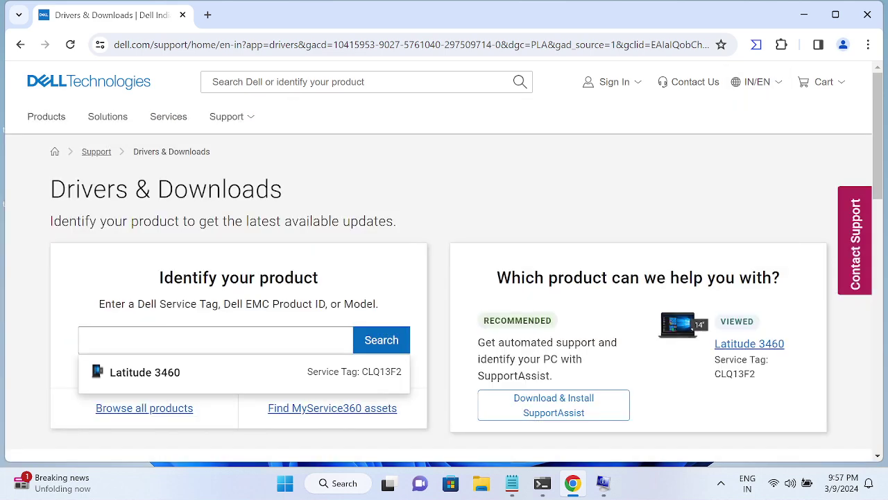
left_click(208, 339)
key("ctrl+v")
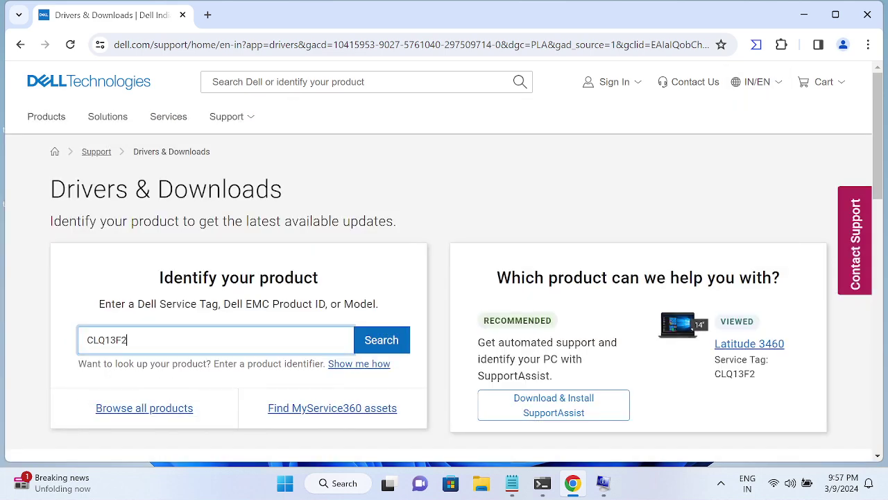
left_click(377, 349)
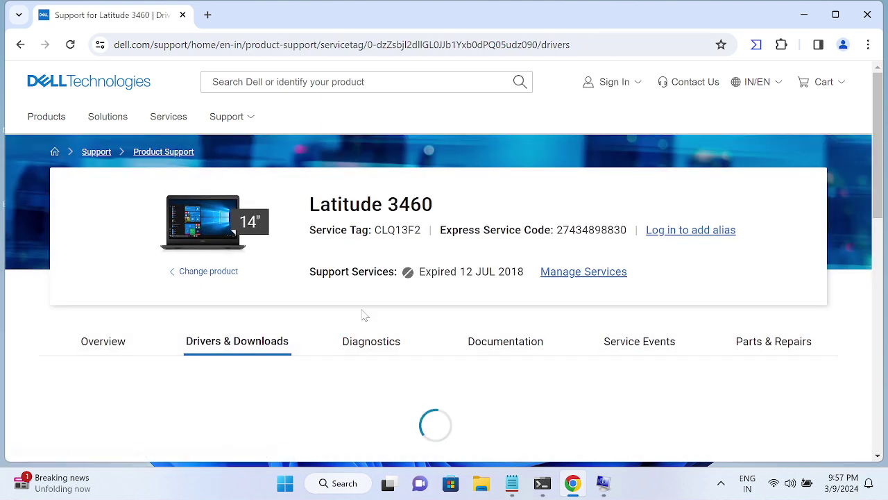
Dismiss the Need Help pop-up and expand the complete list of drivers and downloads for Latitude 3460.
scroll(365, 316, "down", 2)
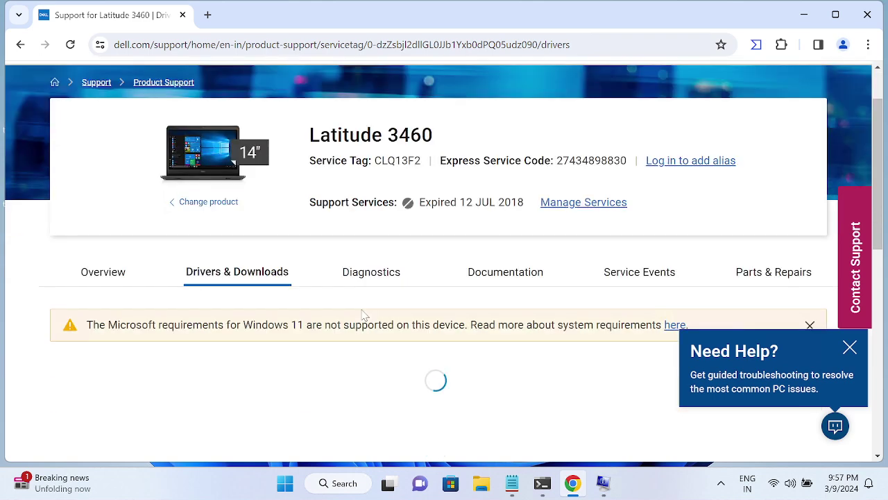
left_click(850, 349)
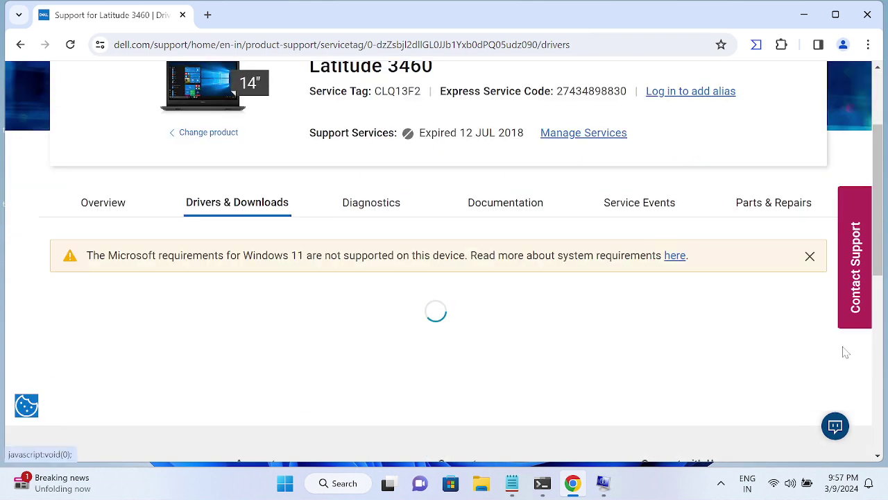
scroll(289, 319, "down", 2)
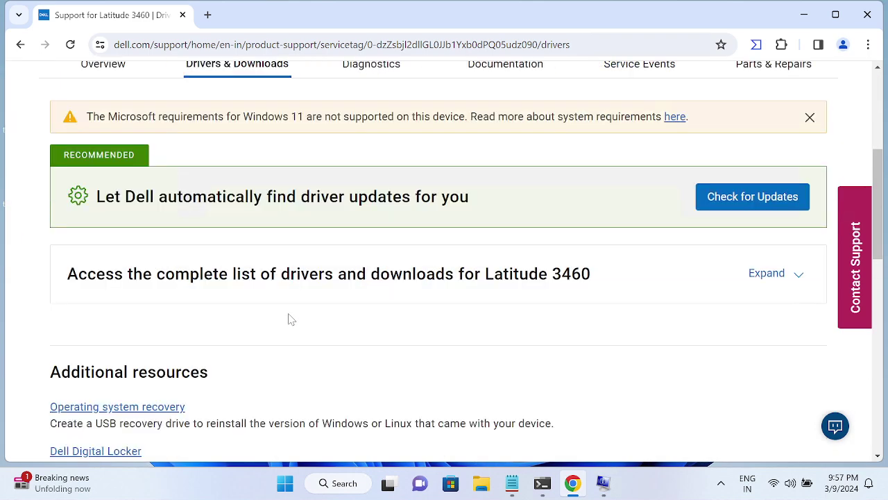
scroll(399, 303, "down", 2)
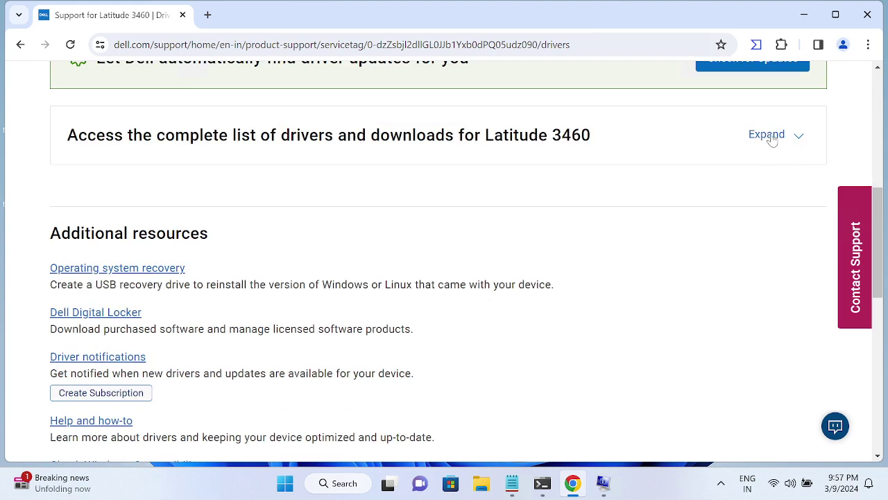
left_click(771, 135)
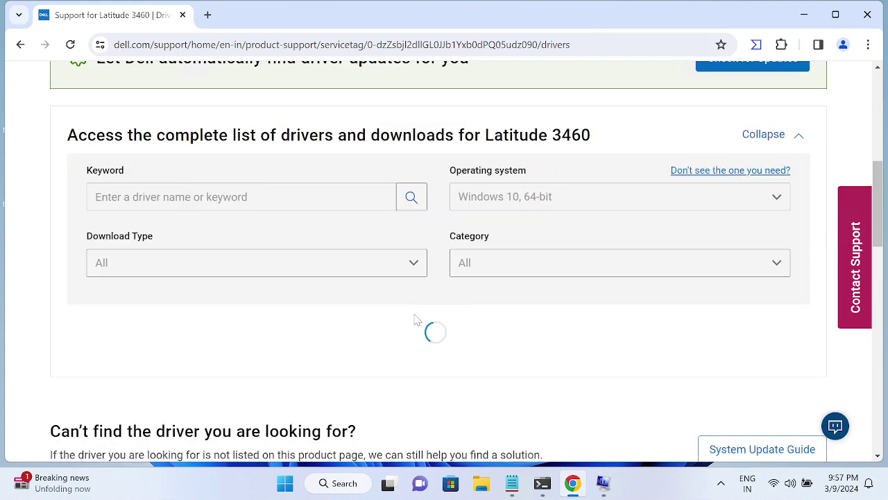
Check the operating system choices for the driver list, leaving Windows 10, 64-bit selected.
scroll(413, 291, "down", 2)
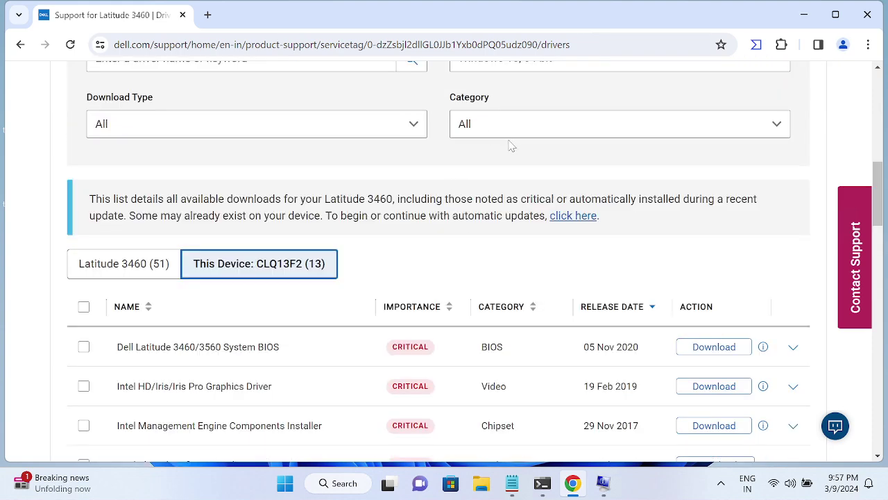
scroll(512, 145, "up", 1)
left_click(590, 133)
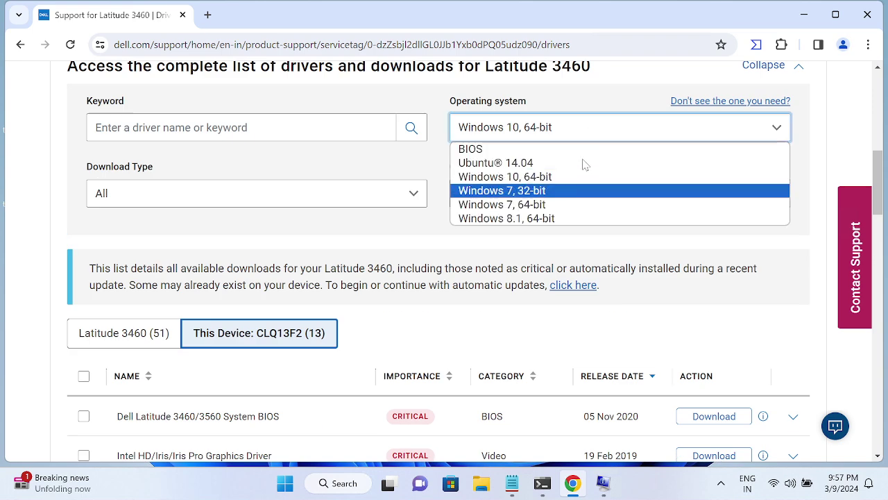
left_click(609, 97)
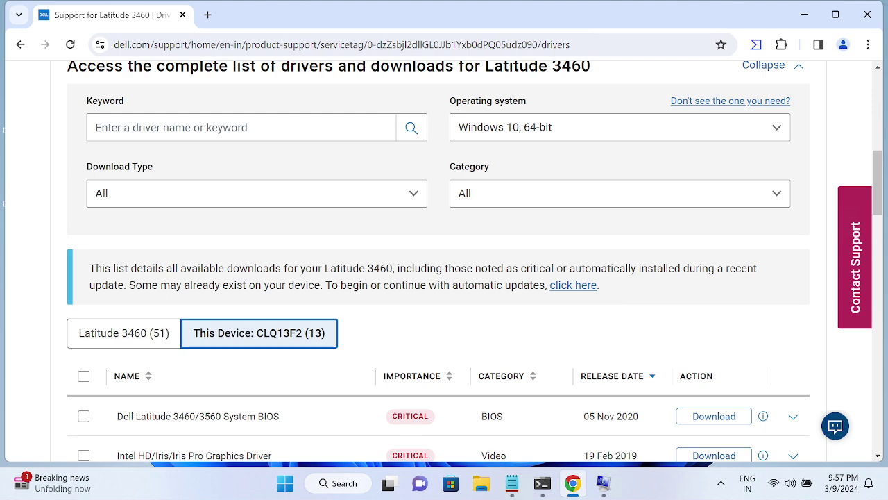
Select the Qualcomm QCA61x4A QCA9377 WiFi Bluetooth Driver in the list of drivers for this device.
scroll(465, 211, "down", 3)
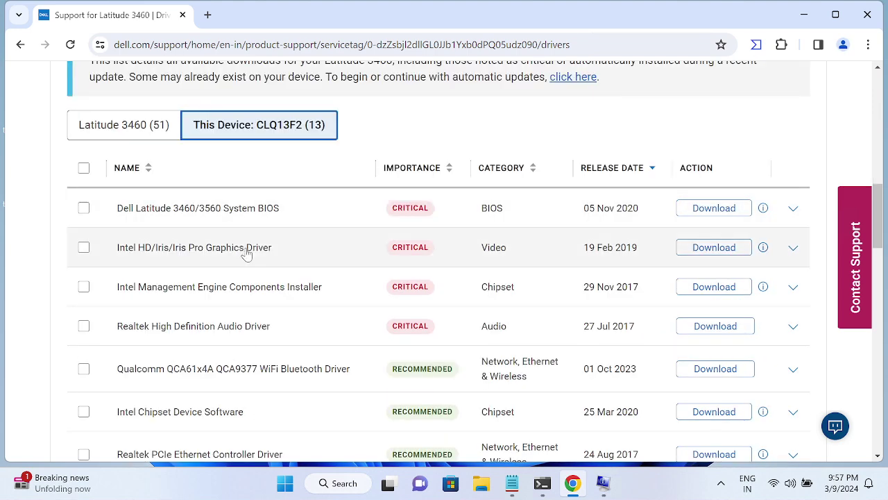
scroll(246, 254, "down", 1)
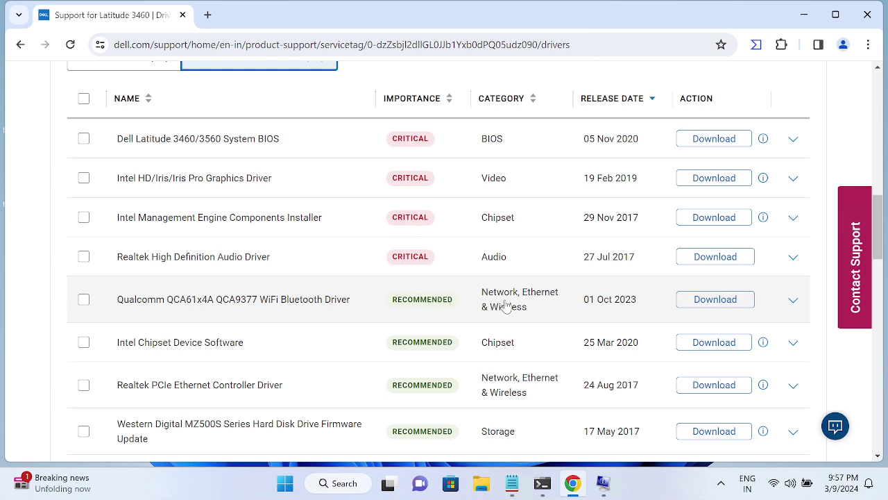
left_click(82, 301)
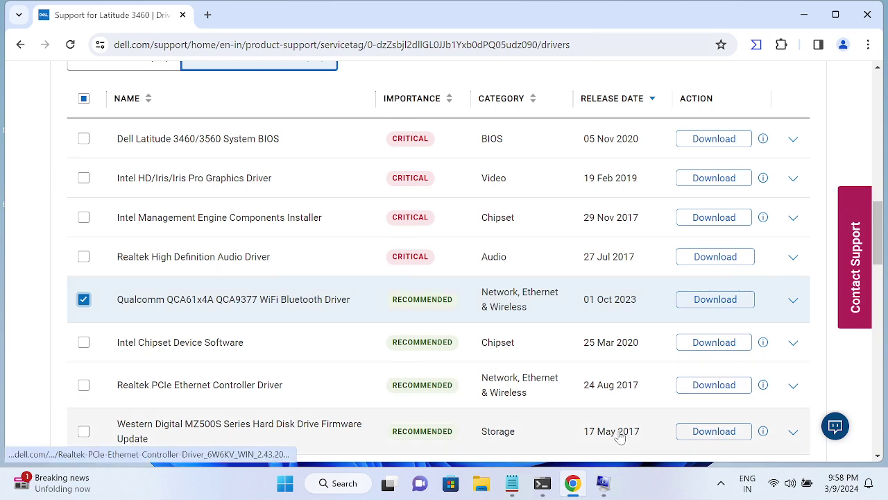
Open Device Manager beside the Dell driver list and expand Bluetooth to check the Qualcomm QCA61x4A Bluetooth adapter.
left_click(283, 486)
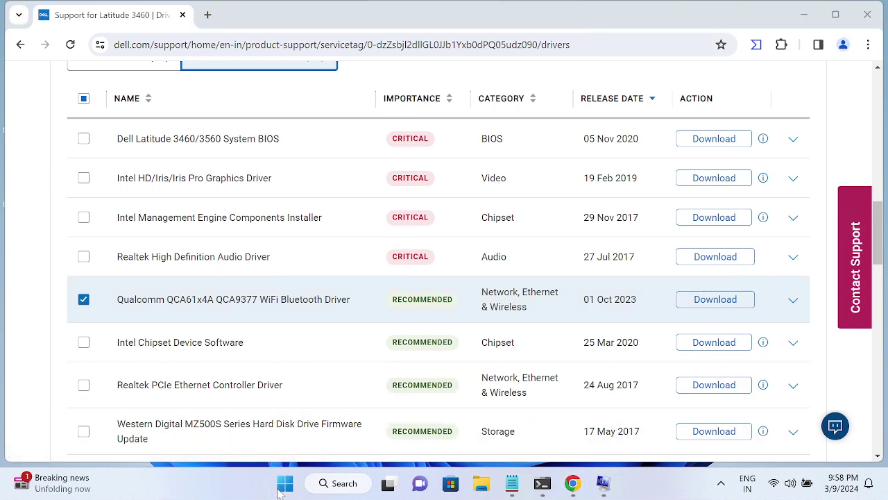
left_click(274, 181)
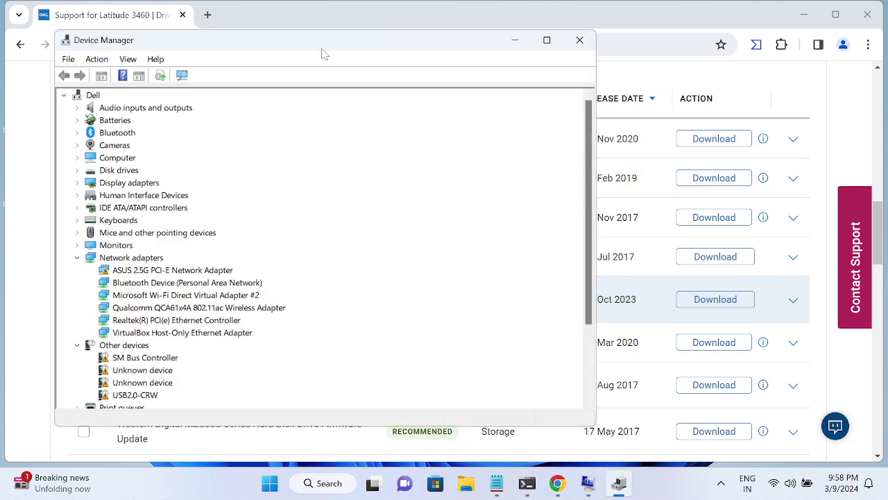
left_click_drag(322, 48, 571, 179)
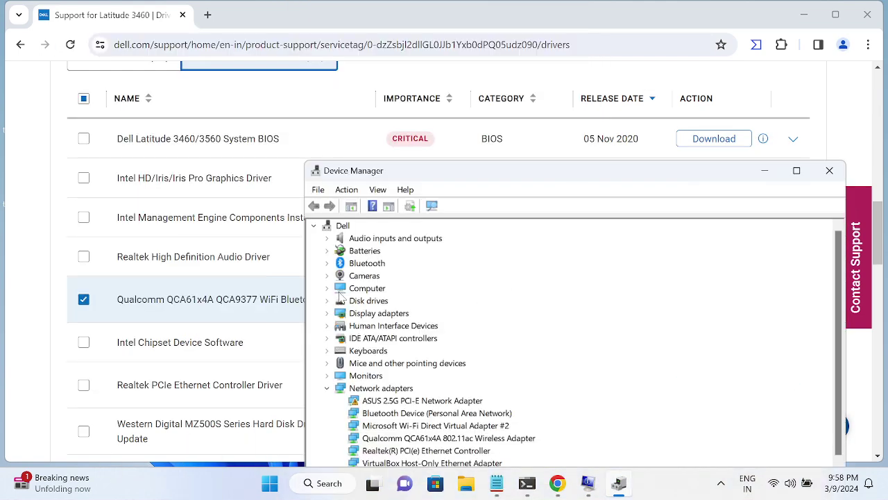
left_click(327, 264)
left_click(406, 314)
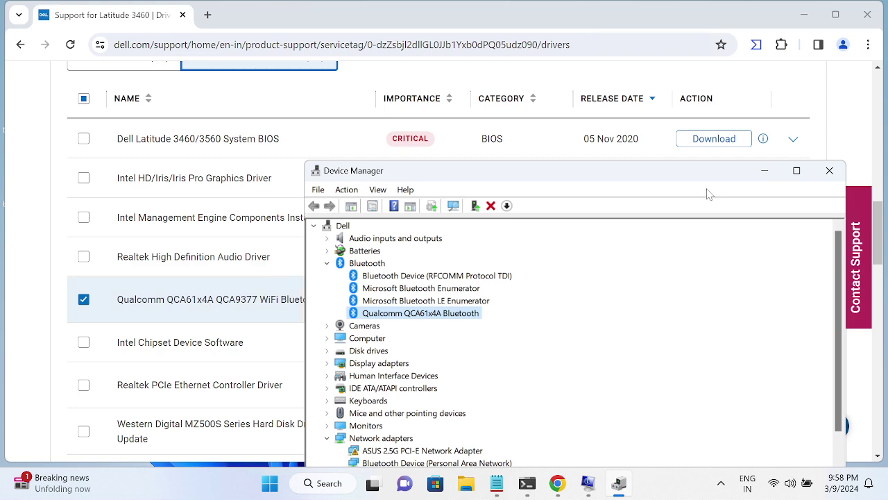
Minimize Device Manager and download the Qualcomm QCA61x4A QCA9377 WiFi Bluetooth Driver from Dell's driver list.
left_click(764, 171)
left_click(701, 302)
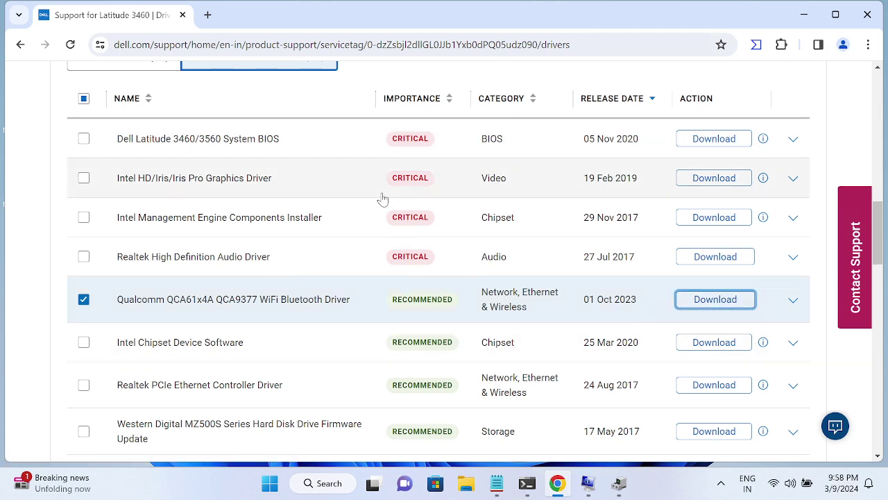
scroll(387, 186, "up", 3)
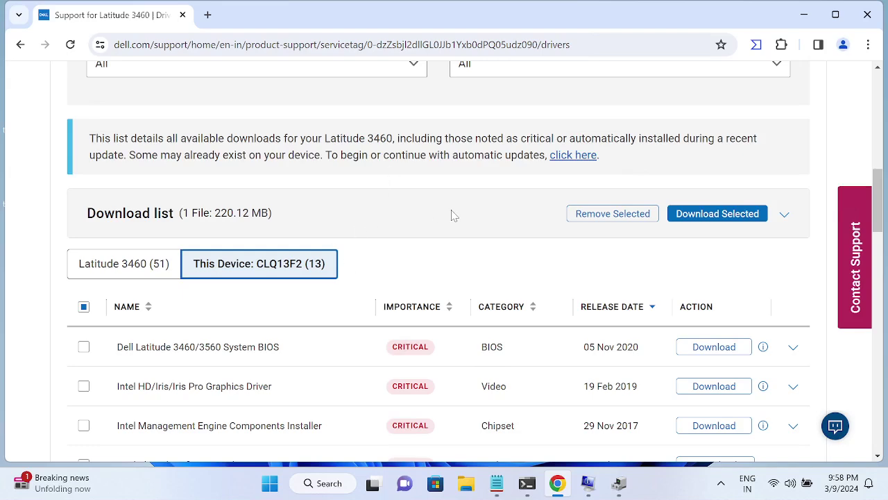
scroll(451, 215, "down", 3)
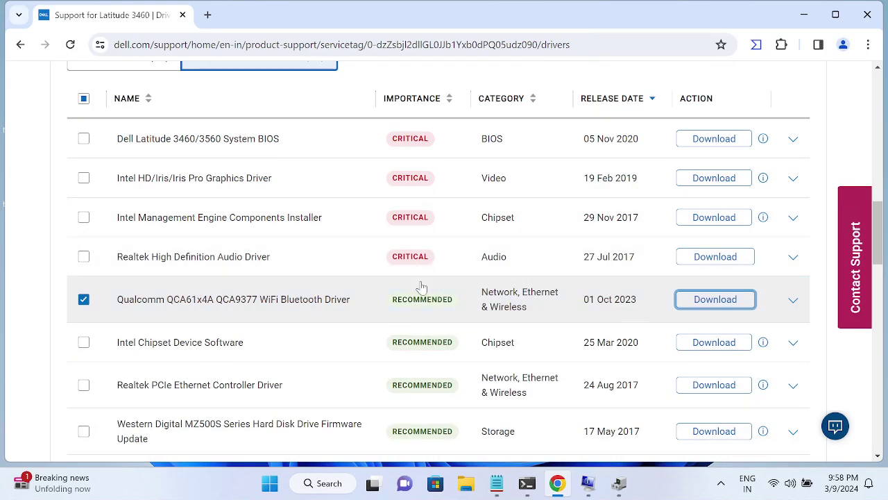
scroll(419, 297, "up", 2)
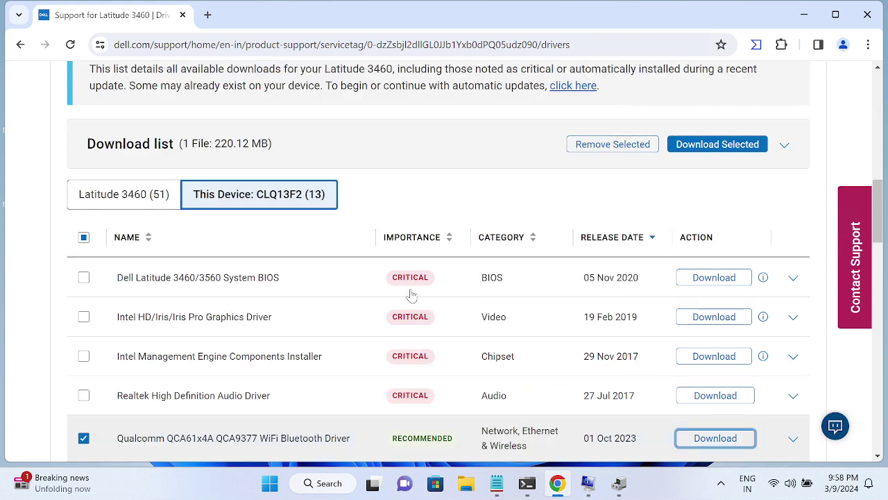
scroll(430, 310, "down", 1)
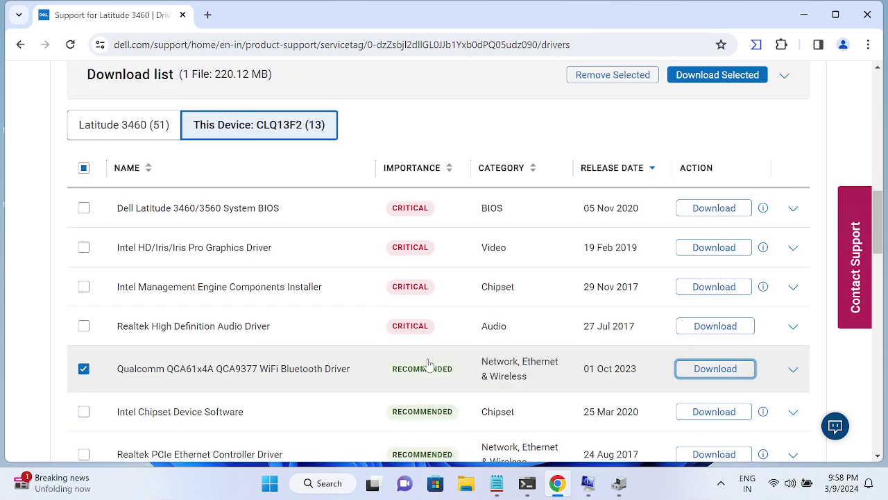
Switch to System Information to check the system model, then minimize it.
left_click(588, 483)
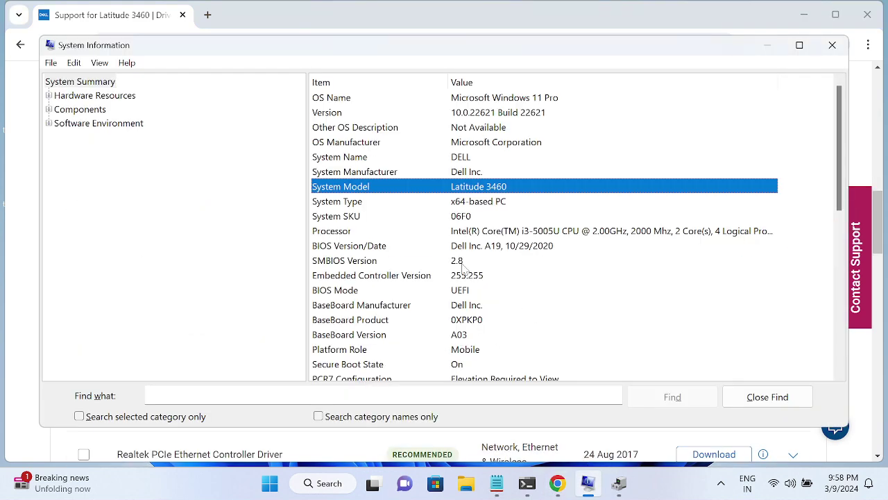
left_click(768, 45)
Search Google in a new tab for "intel bluetooth driver for windows 10".
left_click(206, 15)
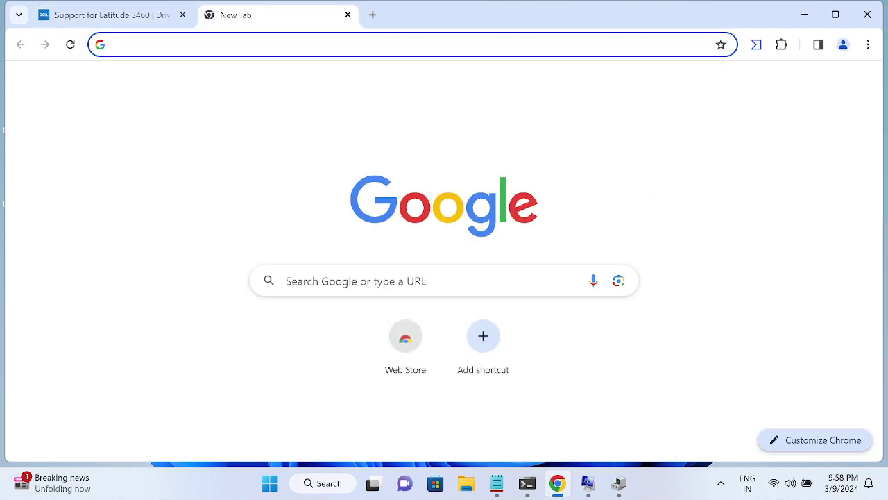
type("intel dr")
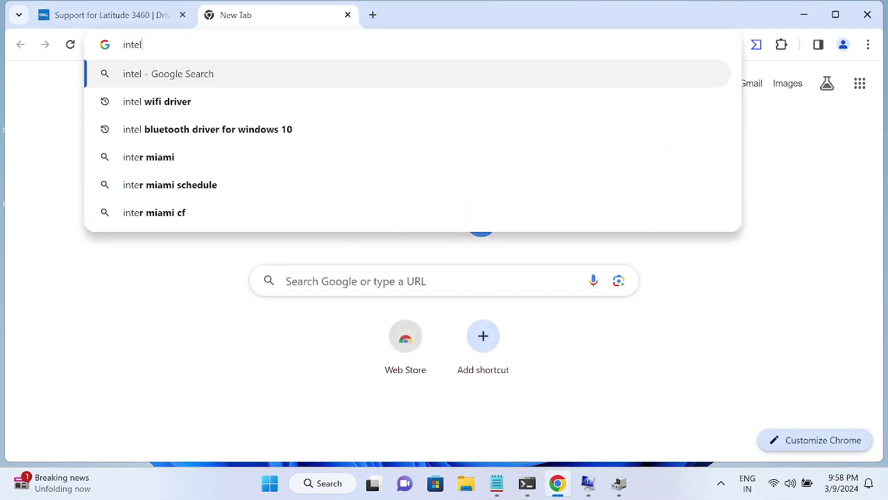
key("BackSpace")
key("BackSpace")
type("bluw")
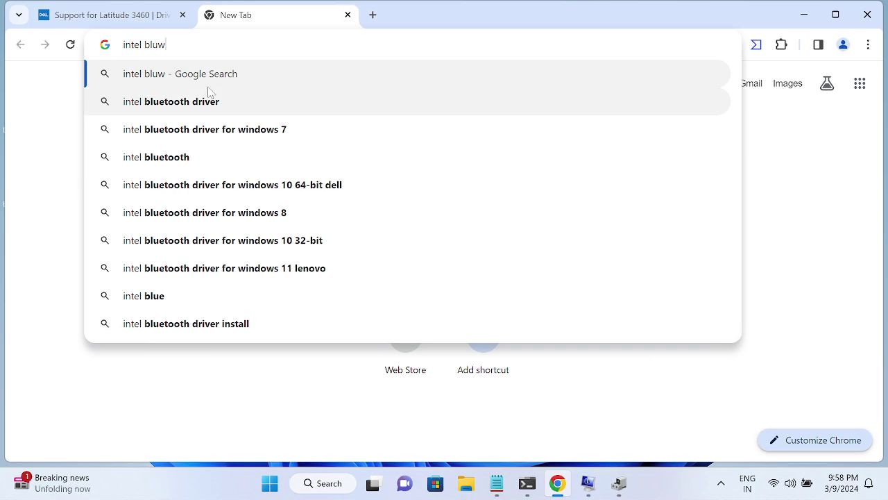
key("BackSpace")
type("etooth driver")
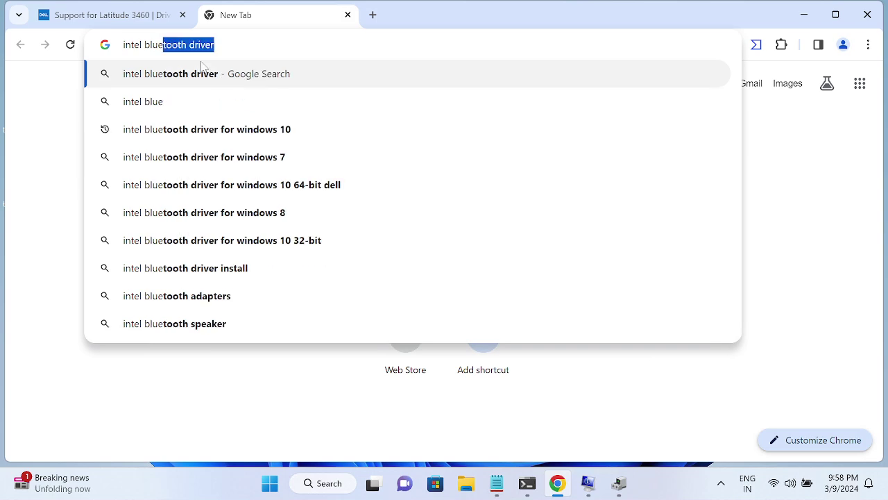
key("Right")
type("for windows")
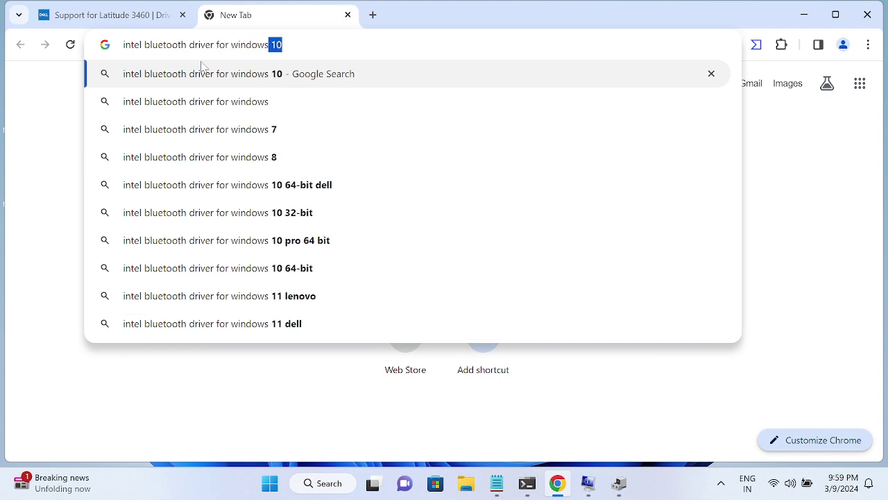
key("Right")
key("Return")
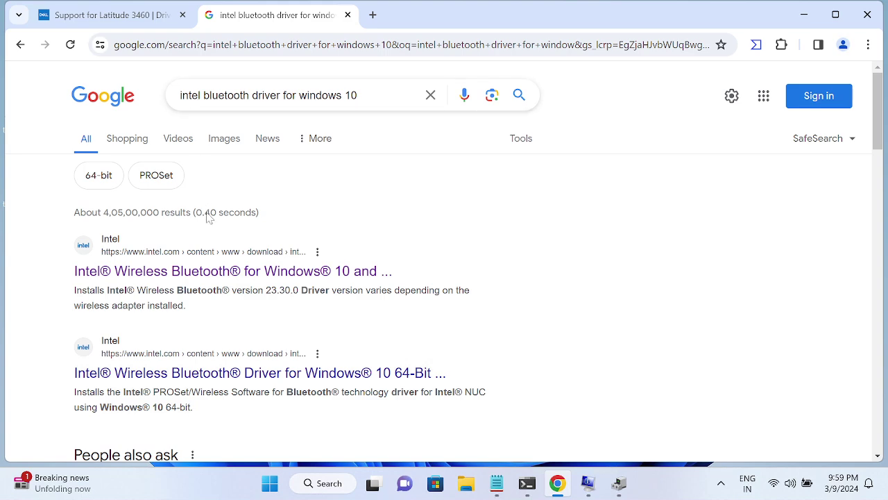
Open Intel's Wireless Bluetooth for Windows 10 and Windows 11 page and compare the Windows versions supported by the two available downloads.
left_click(186, 277)
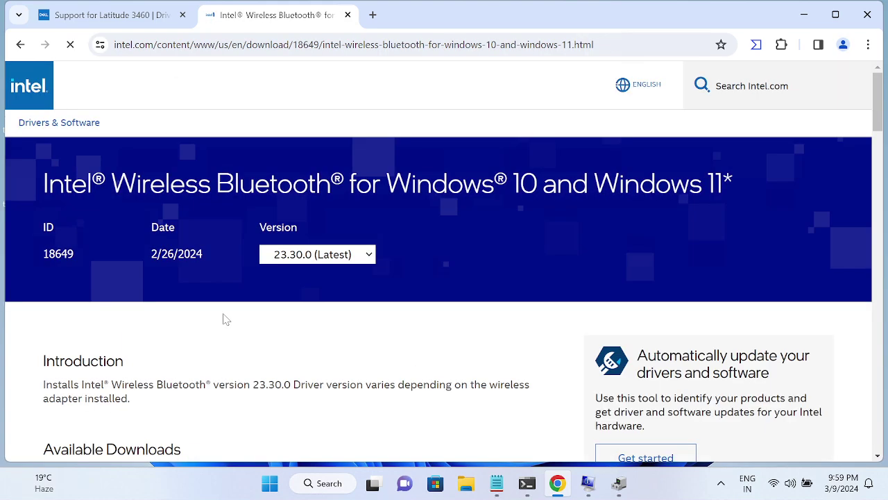
scroll(224, 317, "down", 3)
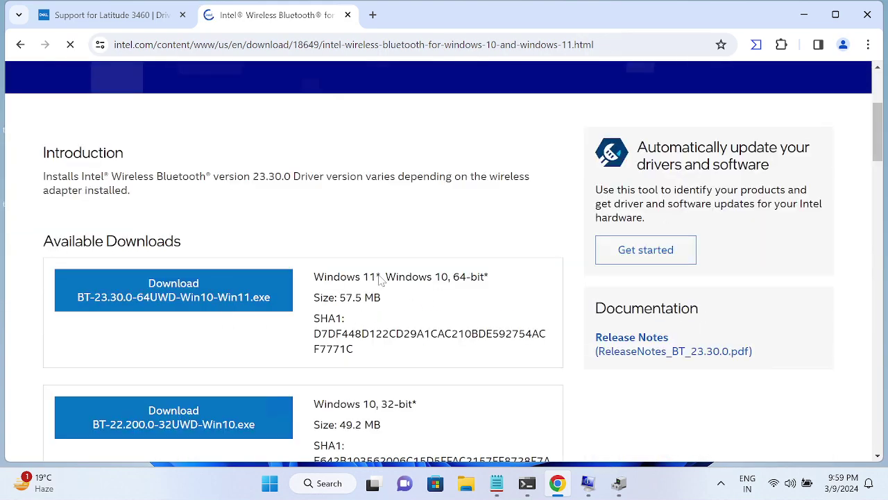
left_click_drag(347, 276, 427, 276)
scroll(331, 348, "down", 1)
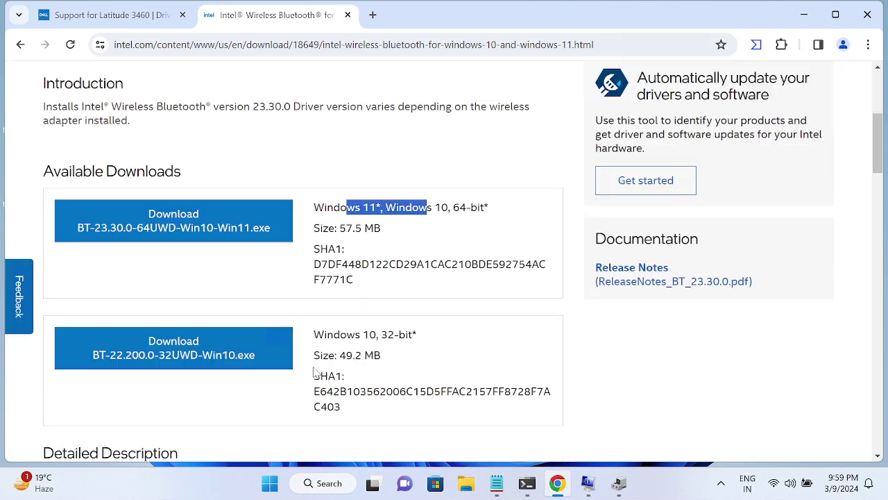
left_click_drag(370, 334, 422, 333)
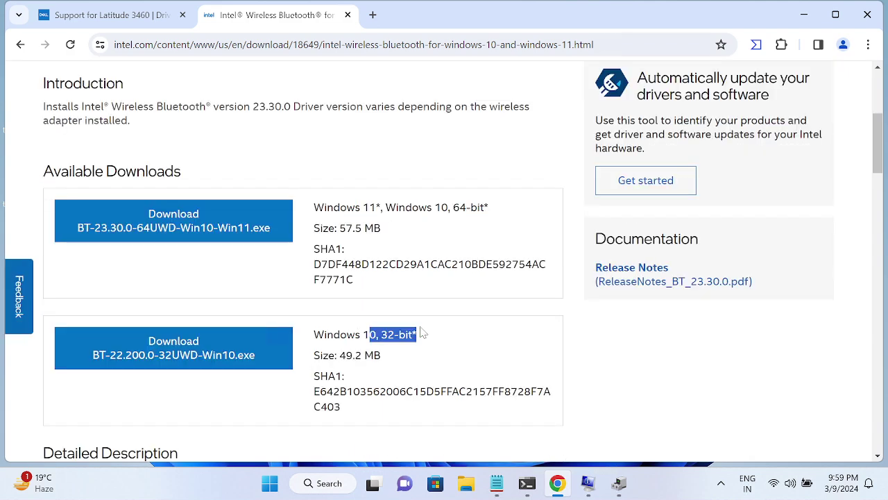
Download BT-23.30.0-64UWD-Win10-Win11.exe, accepting the Intel Software License Agreement and closing its dialog.
left_click(256, 226)
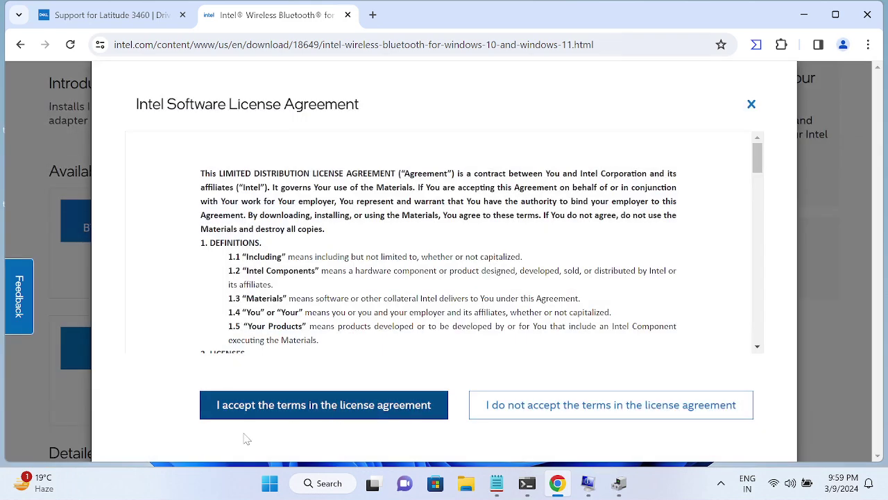
left_click(336, 415)
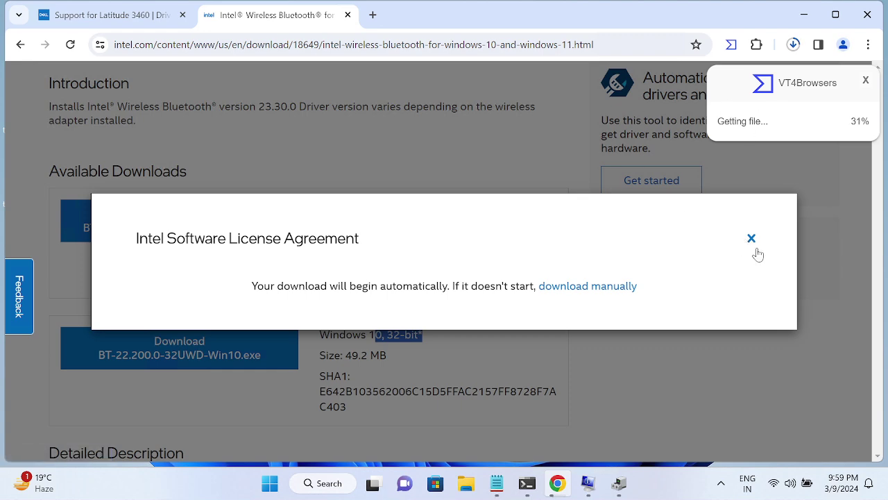
left_click(748, 238)
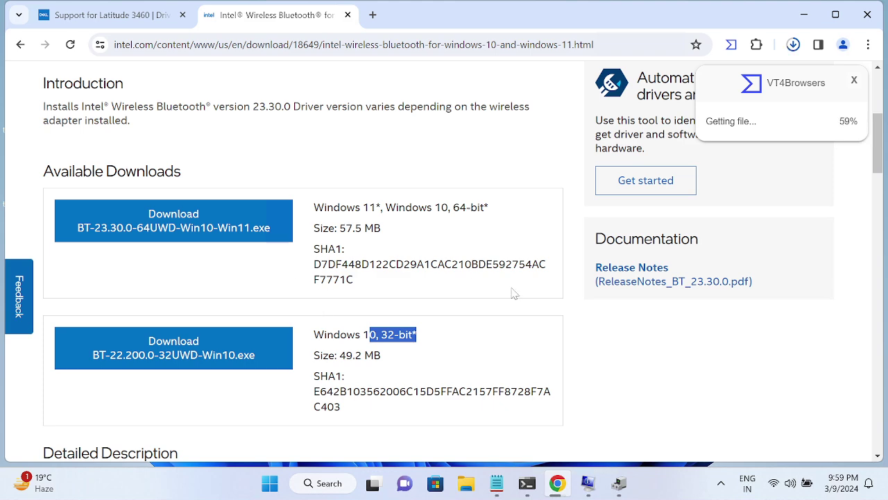
Search Google in another new tab for "realtek bluetooth driver for windows 10".
mouse_move(595, 479)
left_click(125, 17)
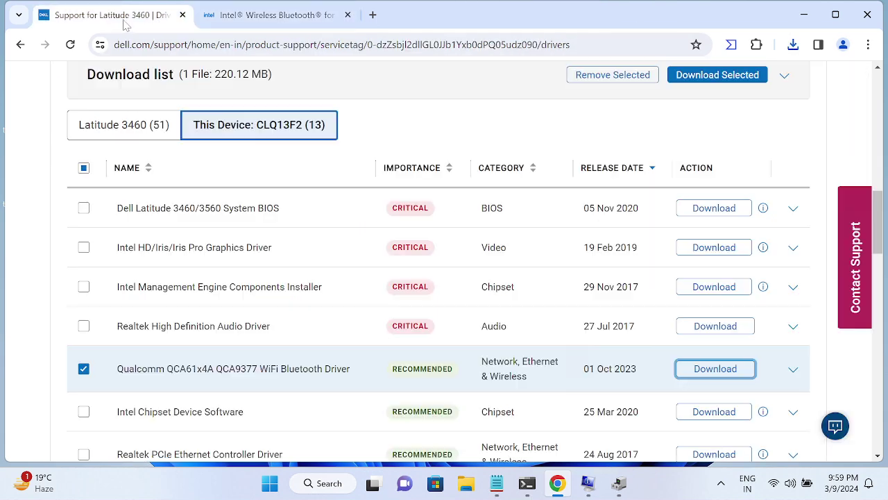
left_click(269, 25)
left_click(372, 14)
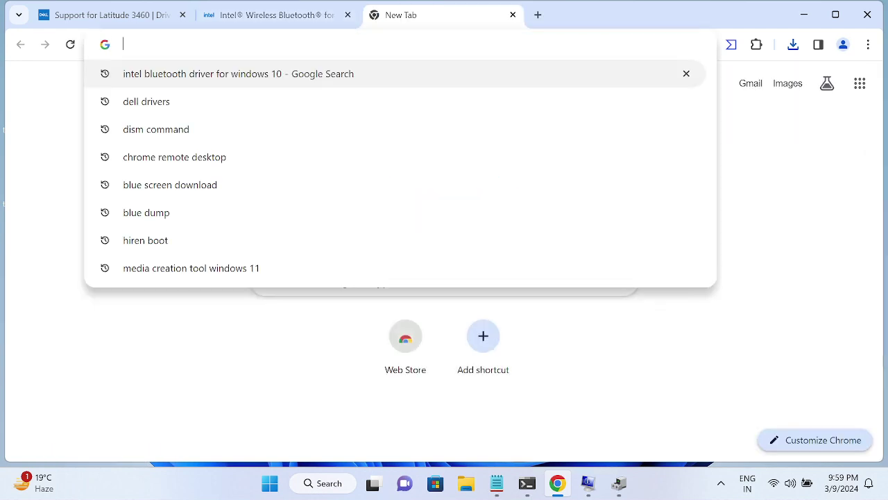
type("realte")
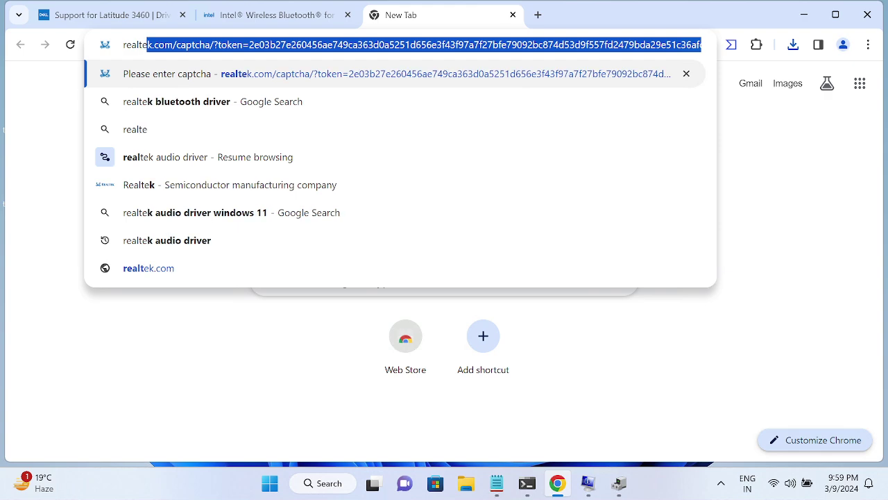
type("k bl")
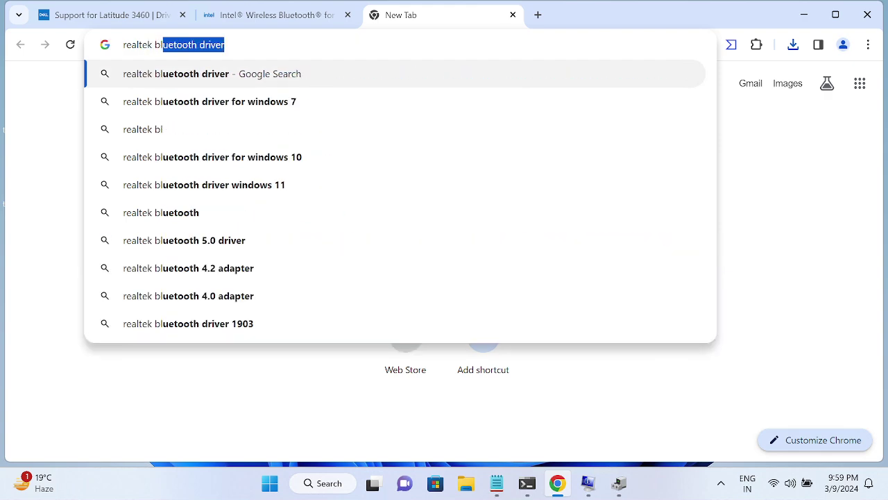
left_click(257, 160)
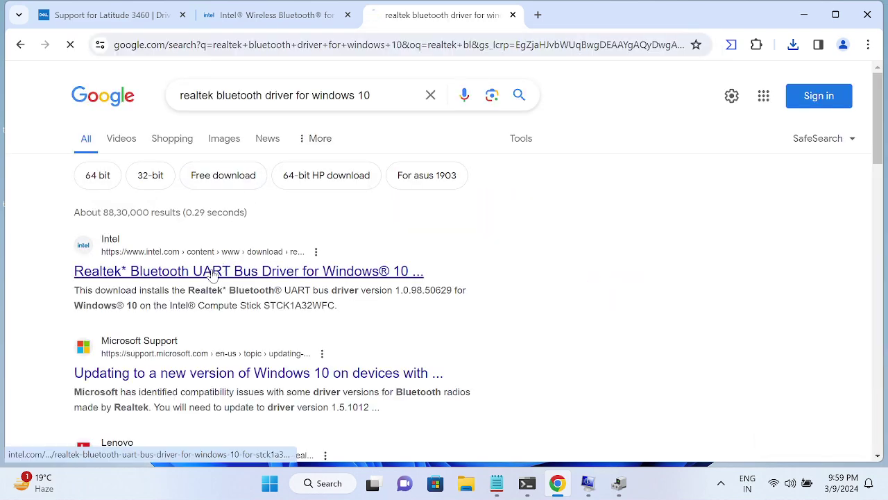
Open the Realtek Bluetooth UART Bus Driver result and examine its available download, supported Windows version and description.
left_click(212, 272)
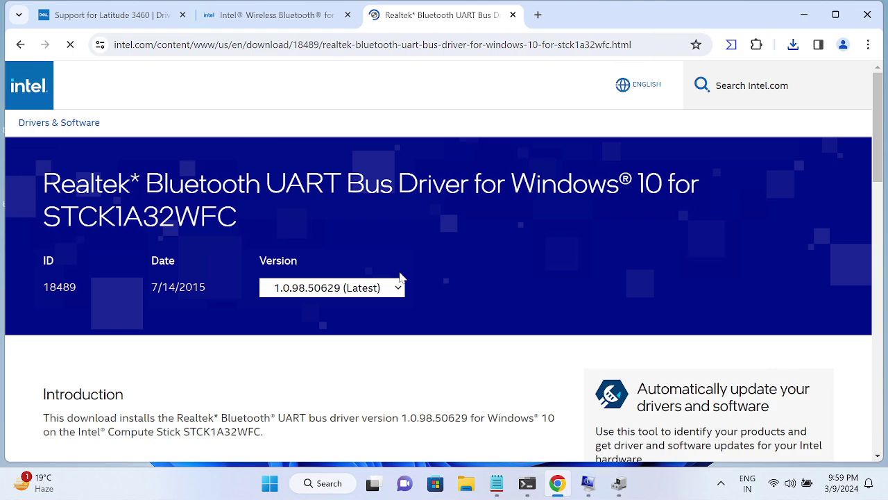
scroll(399, 277, "down", 3)
scroll(338, 333, "down", 1)
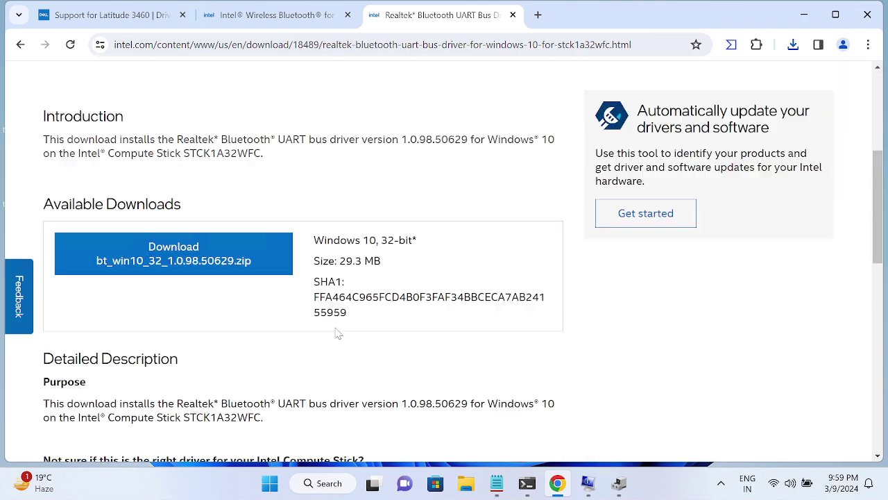
scroll(444, 264, "down", 2)
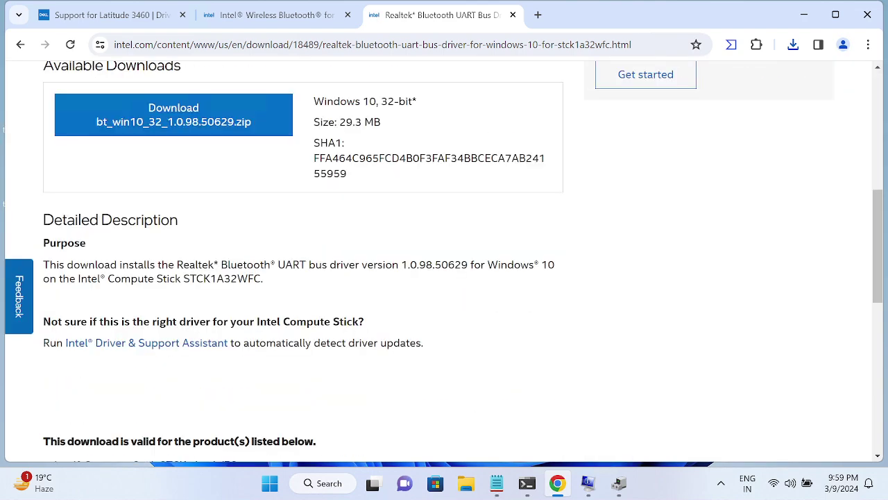
scroll(445, 264, "up", 2)
left_click_drag(355, 240, 445, 248)
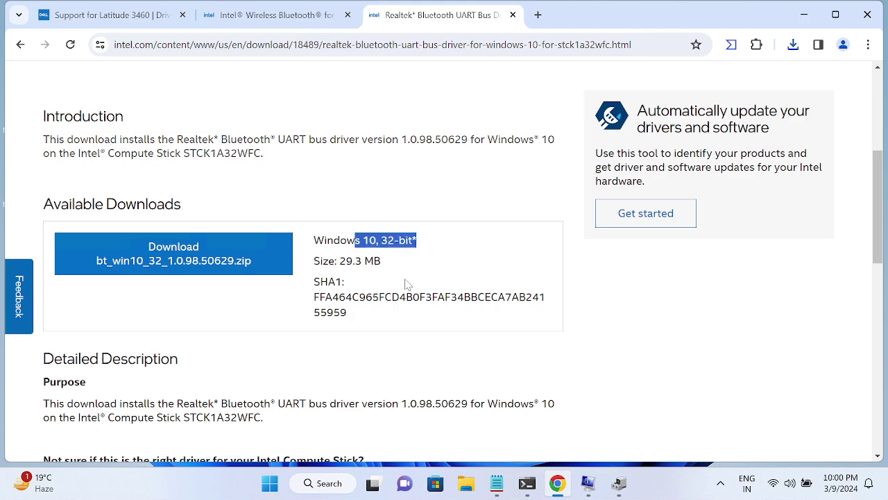
scroll(408, 284, "down", 5)
scroll(407, 288, "down", 4)
scroll(398, 288, "up", 9)
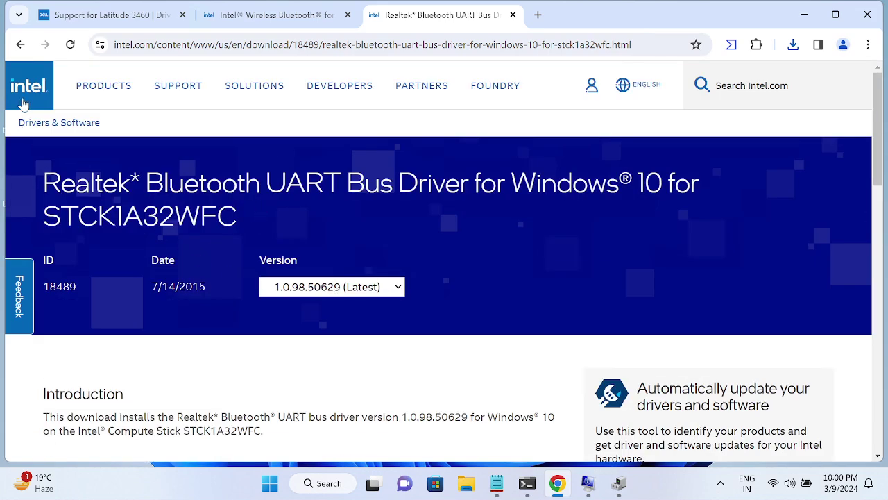
Return to the Google results and search for "realtek bluetooth driver for windows 10 64-bit hp download".
left_click(20, 44)
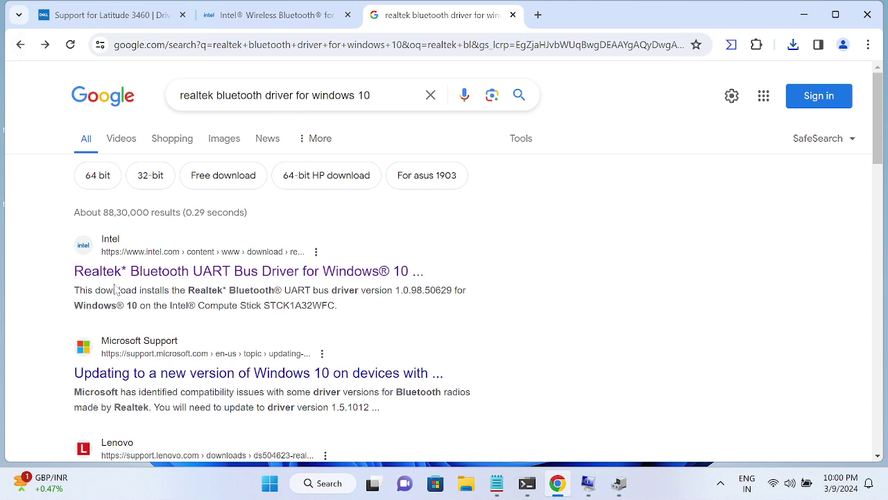
left_click(382, 97)
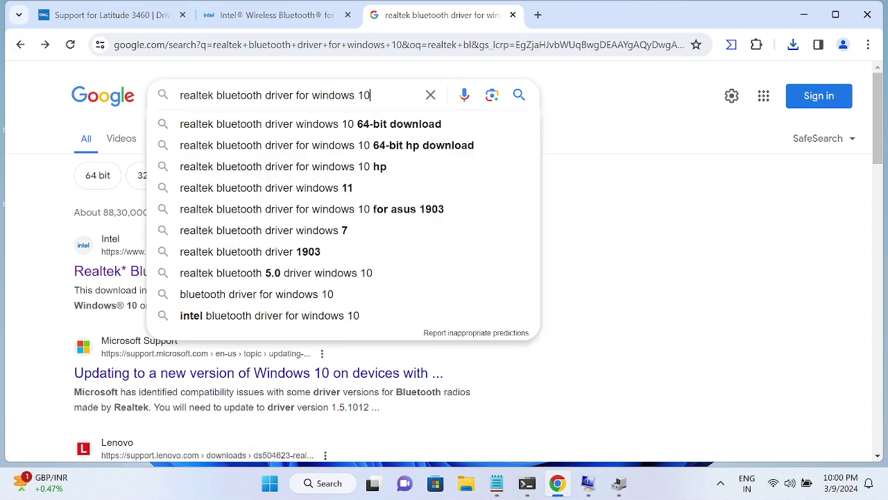
left_click(379, 146)
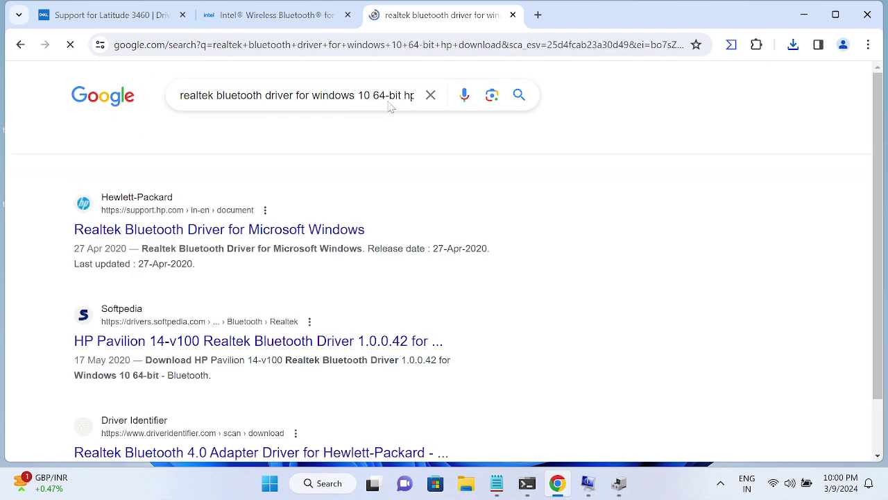
Open HP's Realtek Bluetooth Driver for Microsoft Windows page and examine its versions, support URL and affected components.
left_click(278, 269)
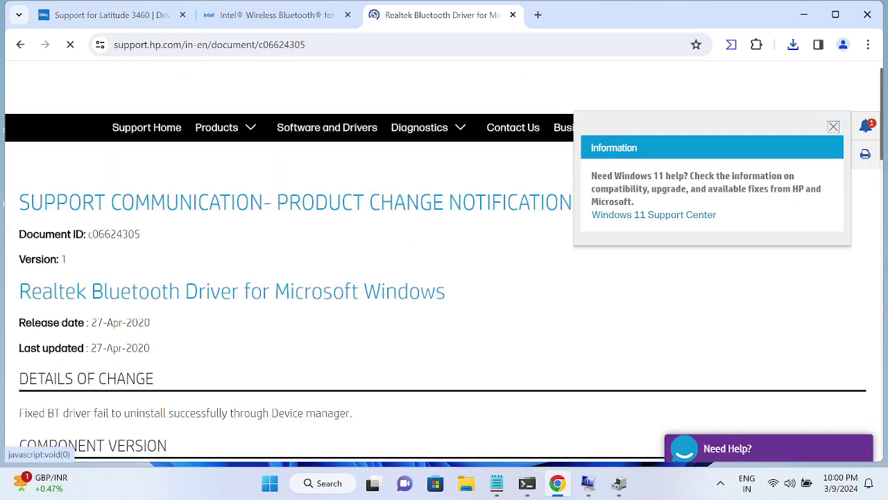
scroll(255, 302, "down", 4)
scroll(255, 305, "down", 3)
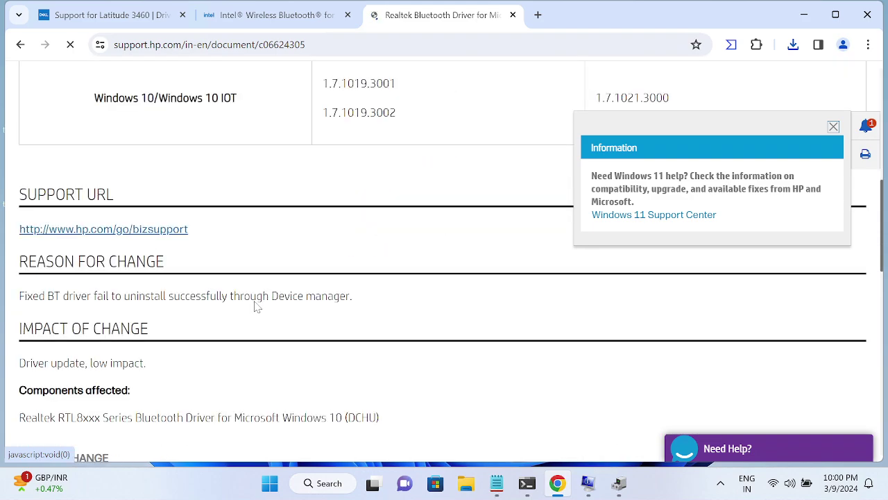
scroll(257, 308, "down", 5)
scroll(125, 150, "up", 6)
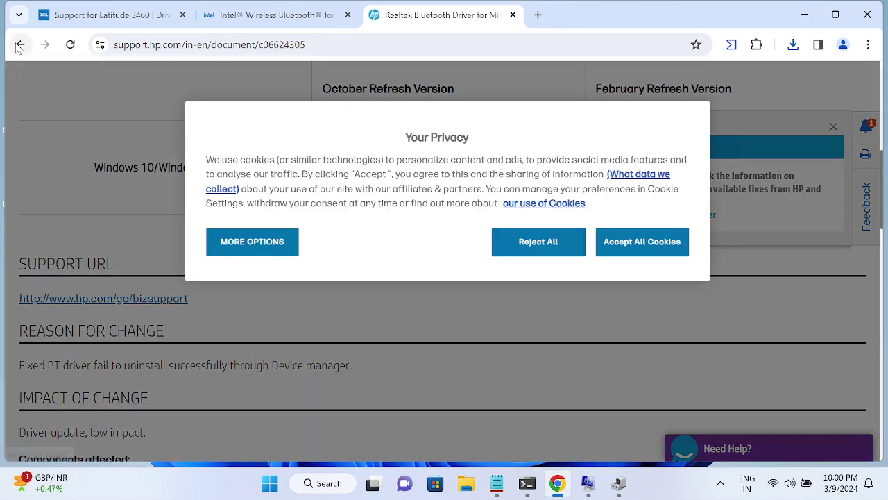
Go back to the Google results and change the search to "realtek bluetooth driver for windows 10 download".
left_click(20, 45)
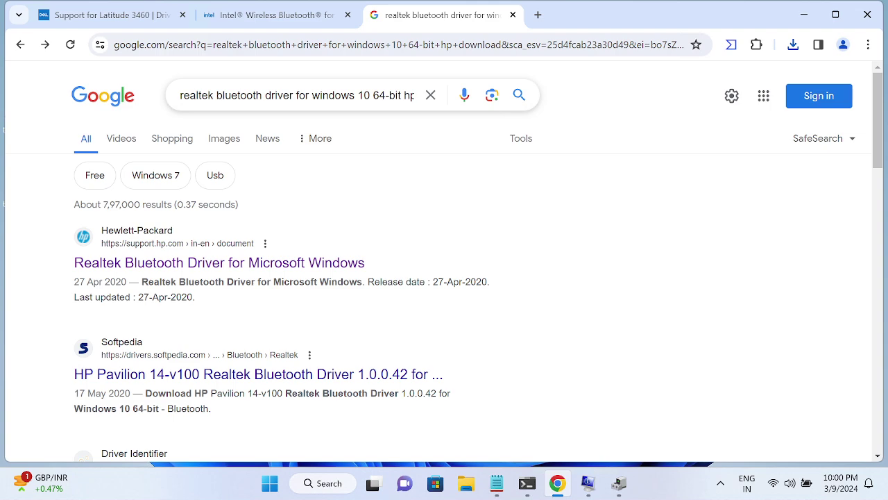
left_click_drag(374, 95, 462, 107)
key("BackSpace")
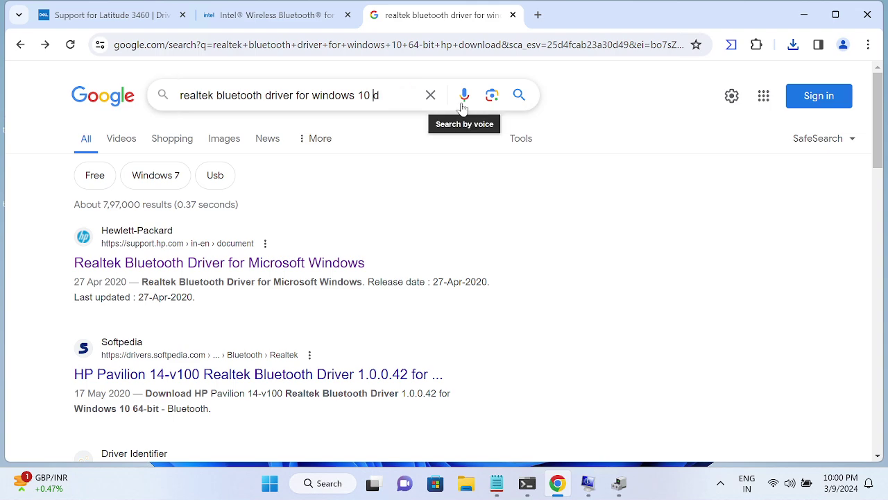
type("d")
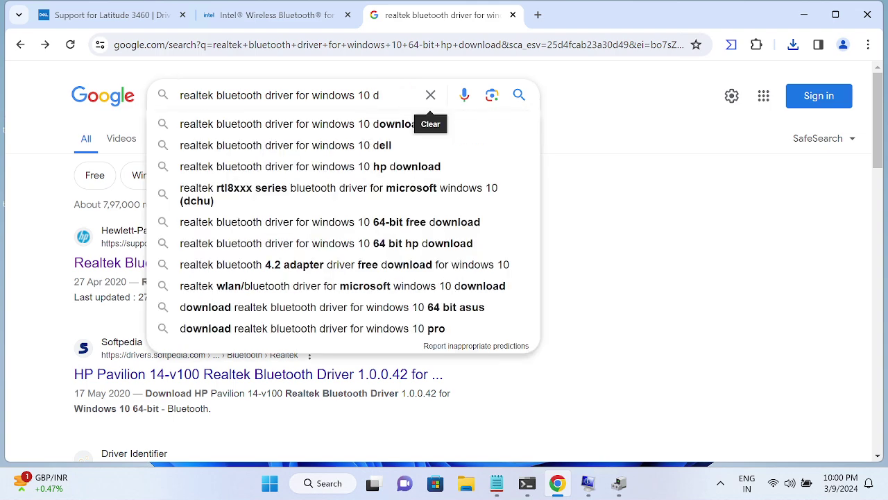
left_click(373, 127)
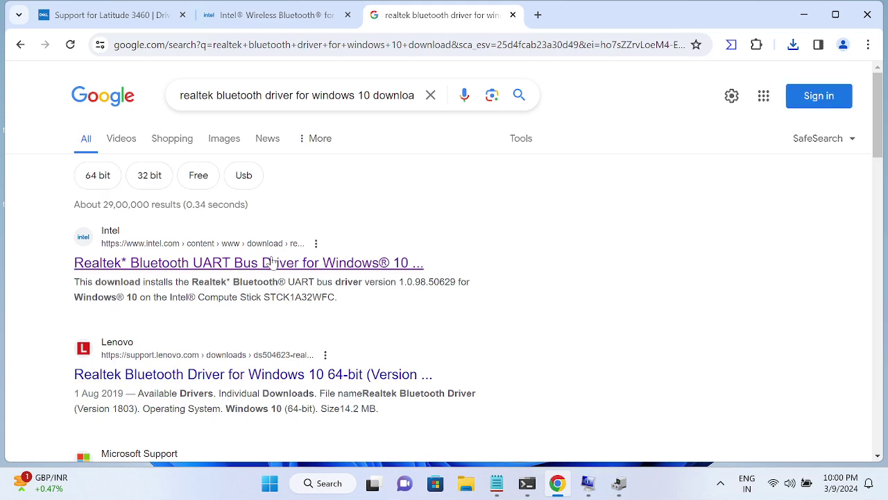
Open Intel's Realtek Bluetooth UART Bus Driver result and check which Windows version its available download supports.
left_click(271, 263)
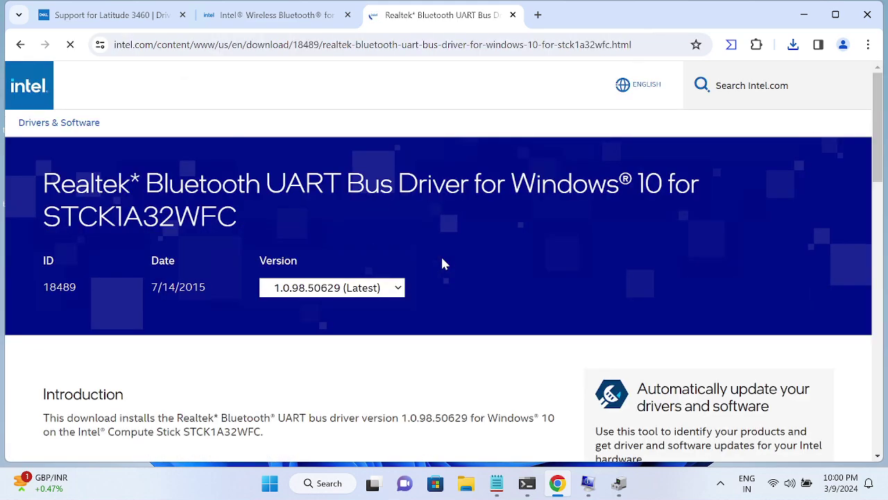
scroll(373, 200, "down", 2)
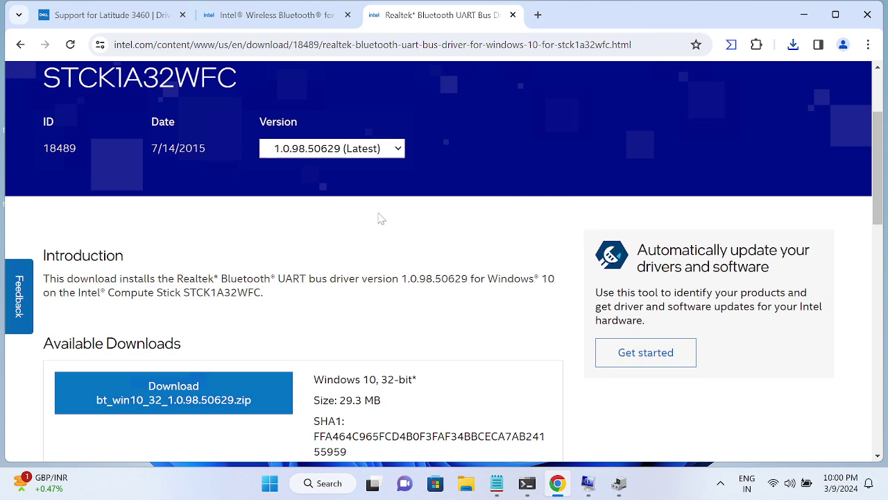
scroll(379, 214, "down", 2)
left_click_drag(363, 241, 463, 252)
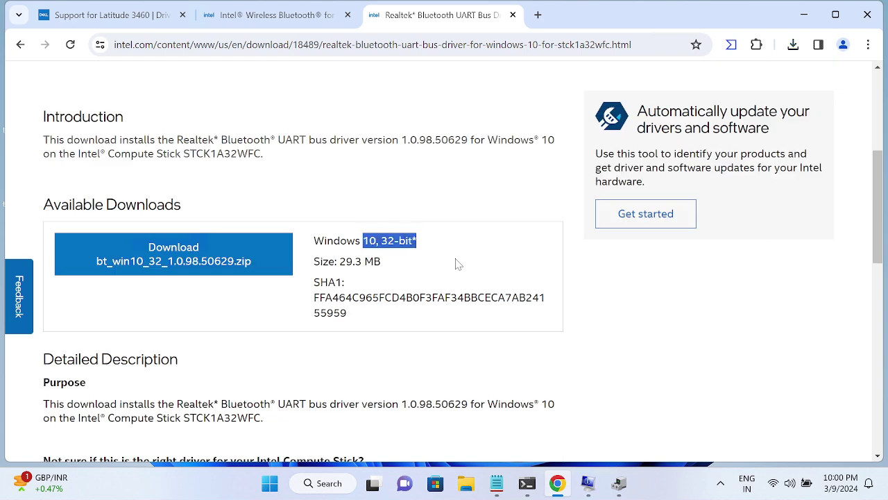
left_click_drag(110, 140, 368, 140)
scroll(340, 292, "down", 1)
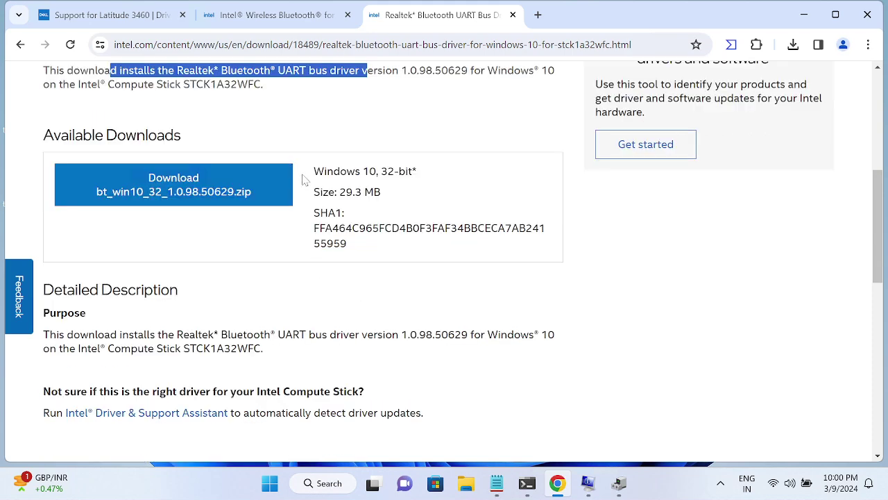
left_click_drag(312, 172, 425, 173)
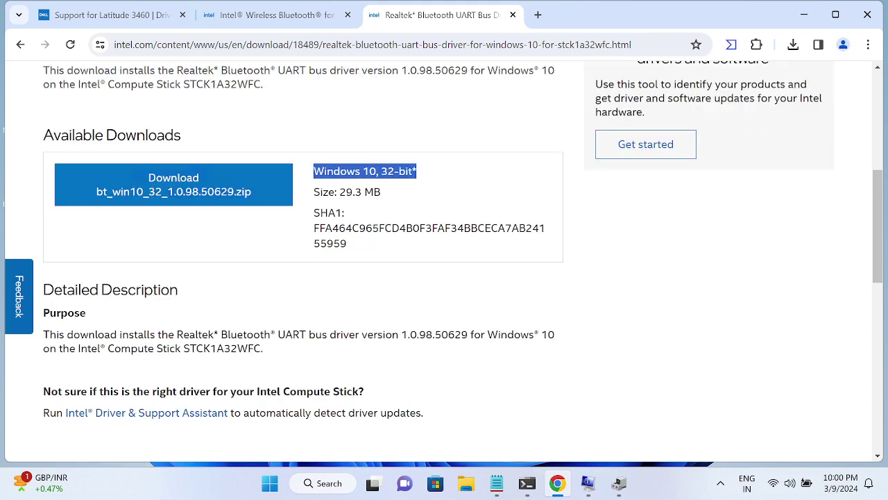
Review the rest of the Intel driver page and check which driver versions are offered.
scroll(395, 233, "down", 1)
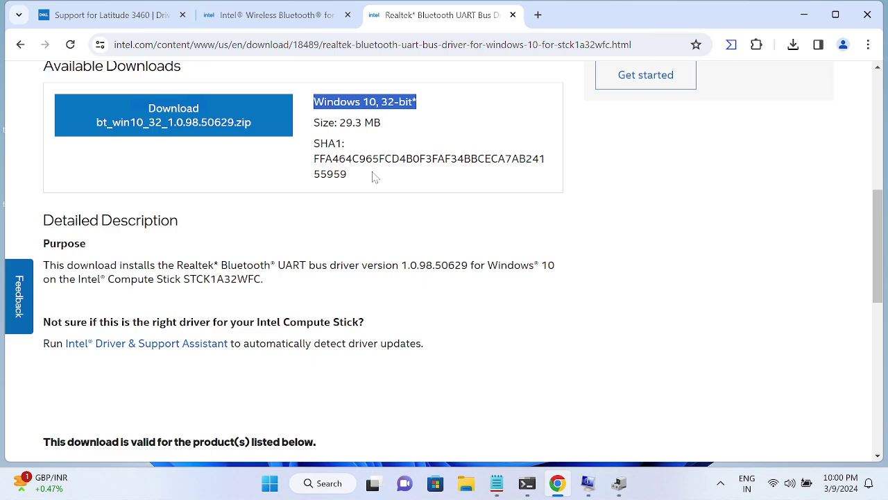
scroll(372, 180, "down", 7)
scroll(372, 184, "up", 4)
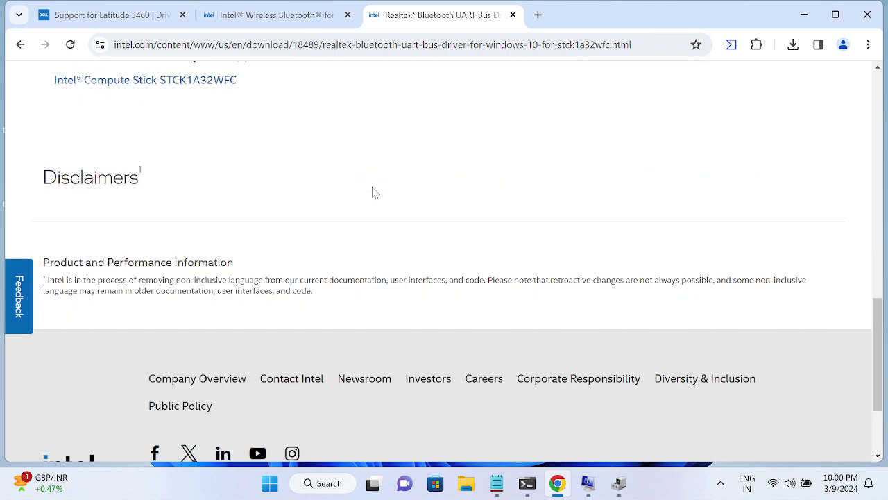
scroll(372, 192, "up", 7)
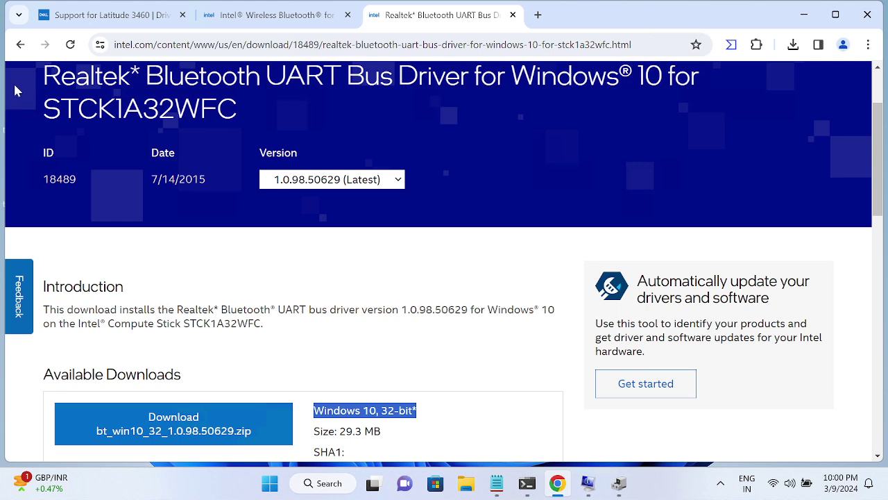
left_click(297, 181)
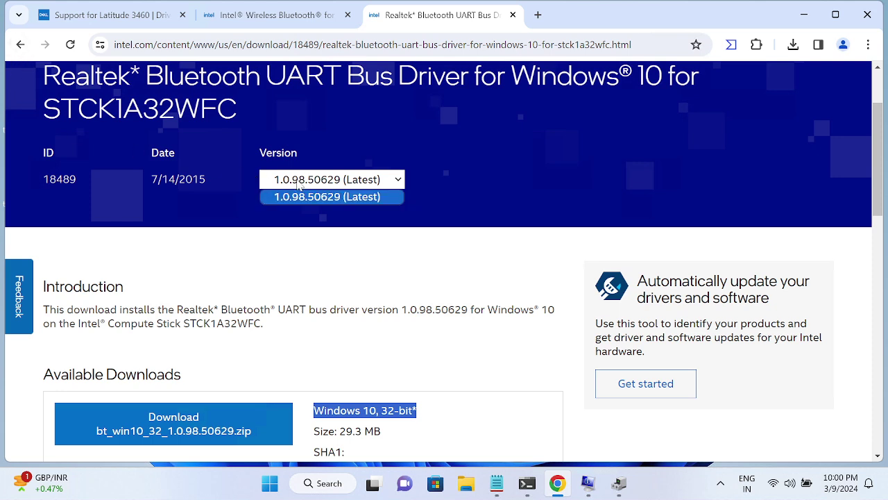
left_click(290, 183)
Go back to the Google results and change the search to "realtek bluetooth driver for windows 10 64-bit".
left_click(21, 44)
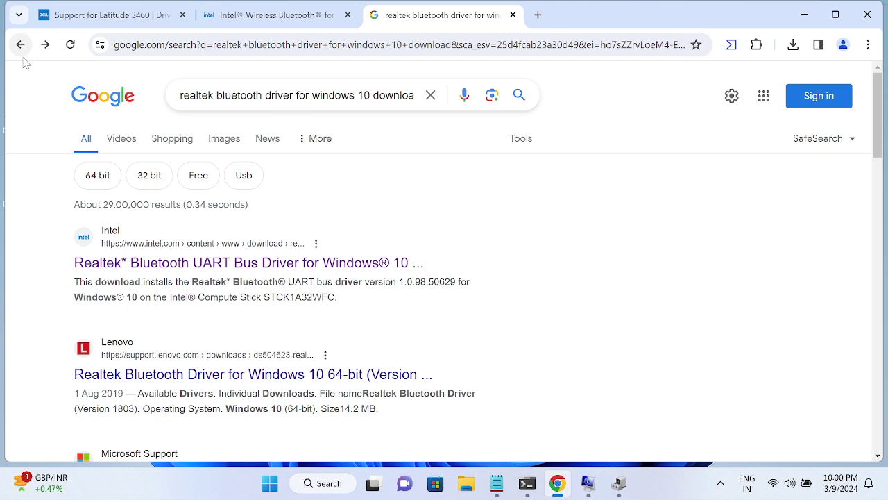
left_click_drag(374, 95, 473, 111)
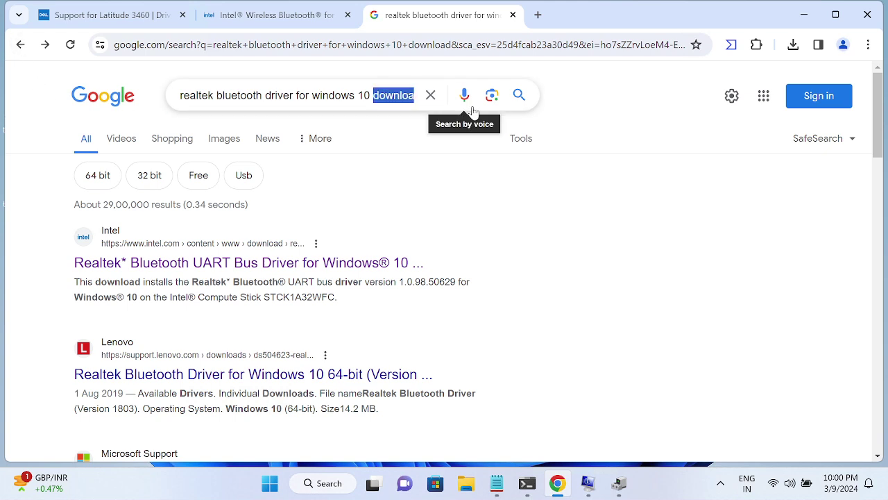
key("BackSpace")
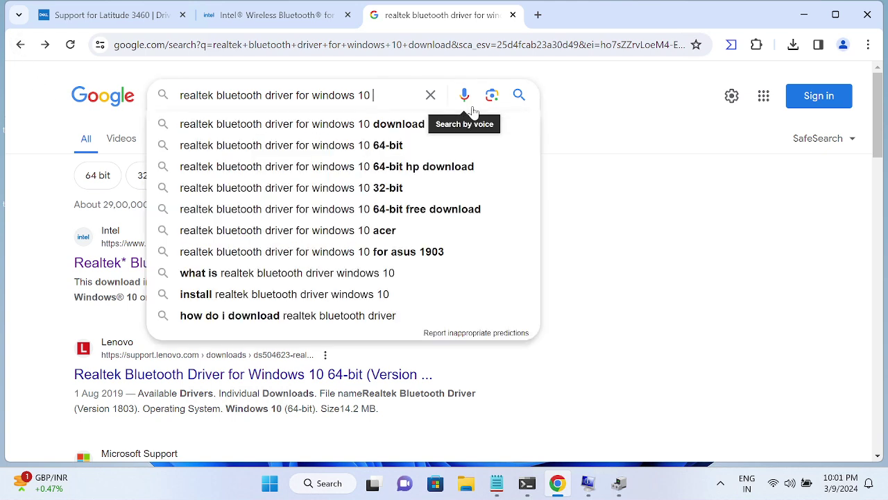
type("64")
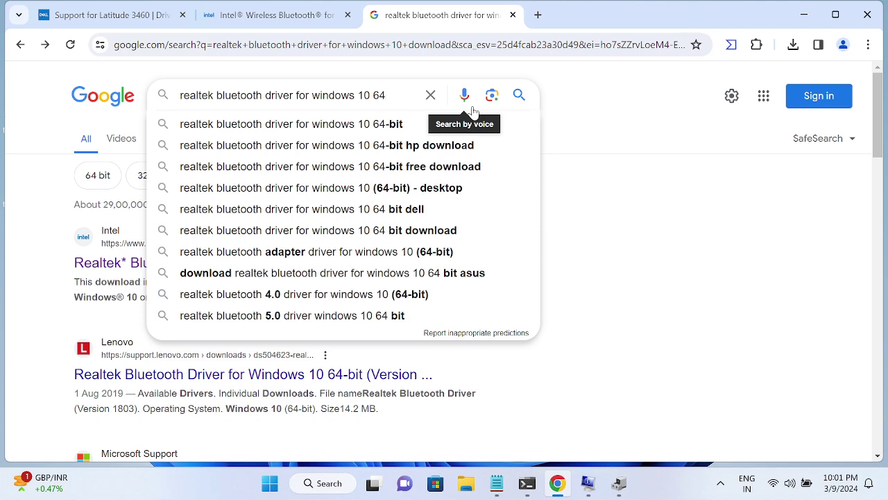
left_click(375, 123)
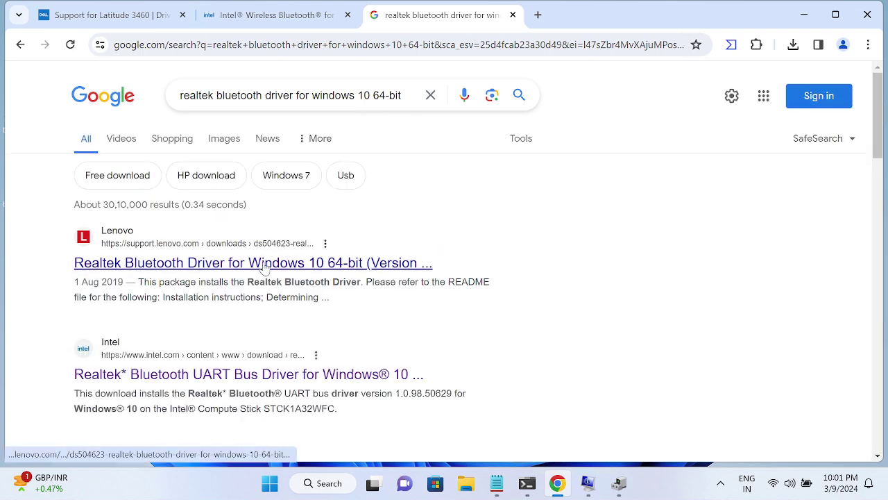
Open Lenovo's Realtek Bluetooth Driver for Windows 10 64-bit page, keeping the India site and accepting cookies, and examine the available drivers.
left_click(265, 269)
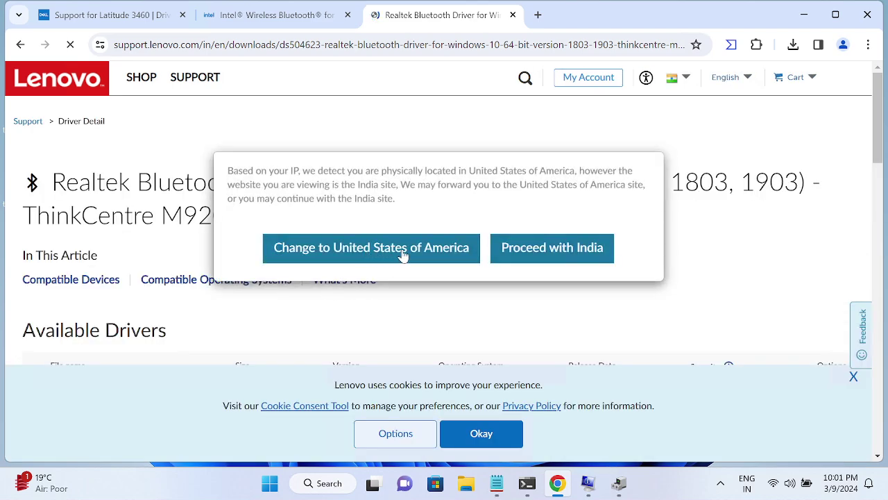
left_click(560, 252)
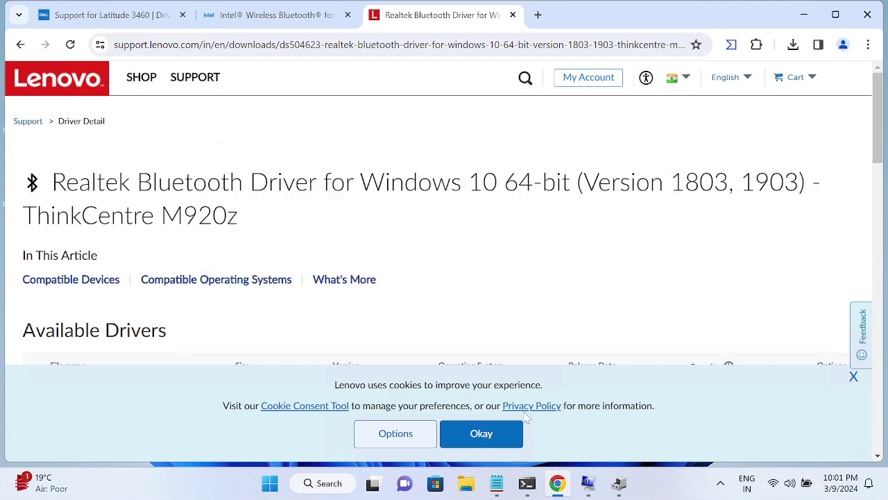
left_click(486, 434)
scroll(400, 288, "down", 1)
scroll(386, 257, "down", 1)
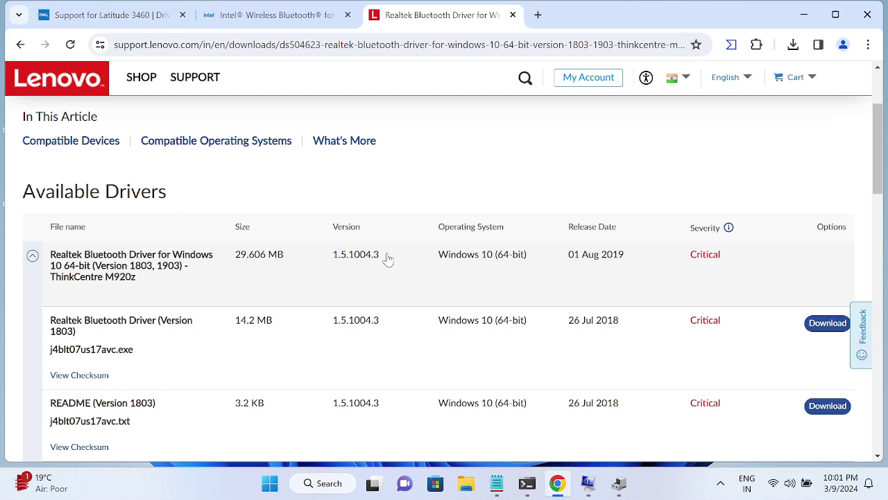
scroll(388, 259, "down", 1)
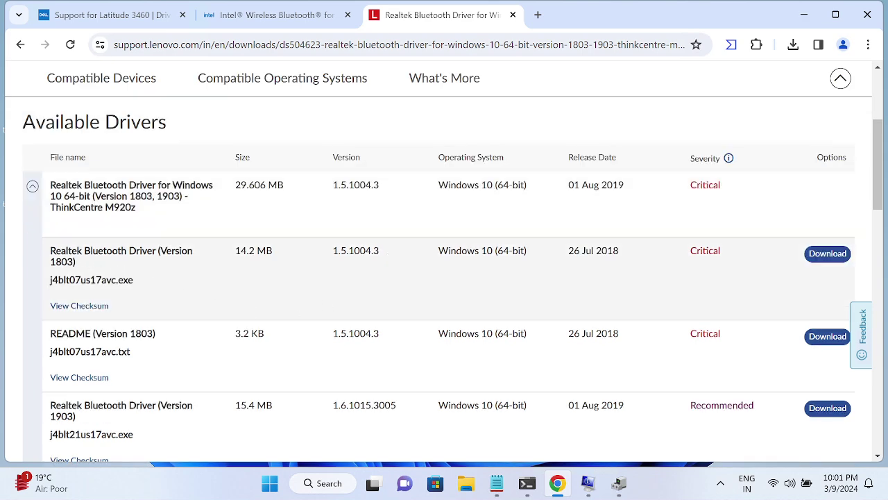
left_click_drag(50, 251, 159, 264)
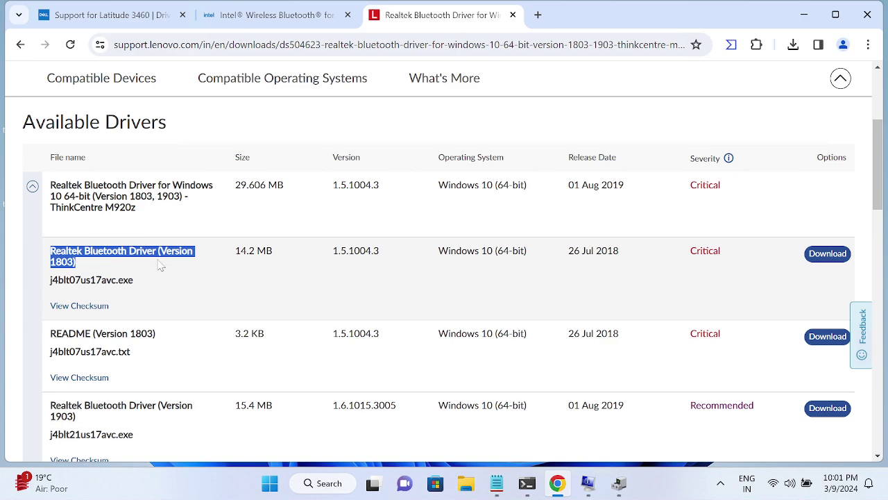
Try to download Realtek Bluetooth Driver (Version 1803), submitting the computer's serial number in the compatibility check, and close the dialog.
left_click(829, 255)
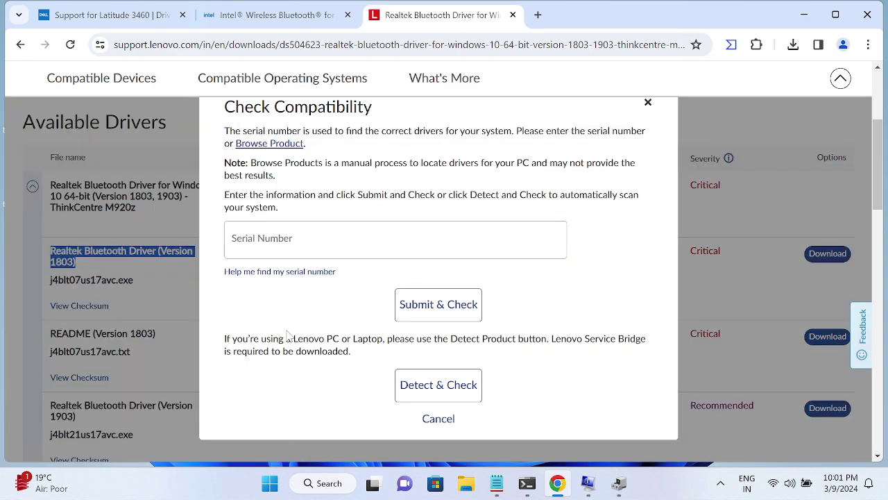
left_click(394, 239)
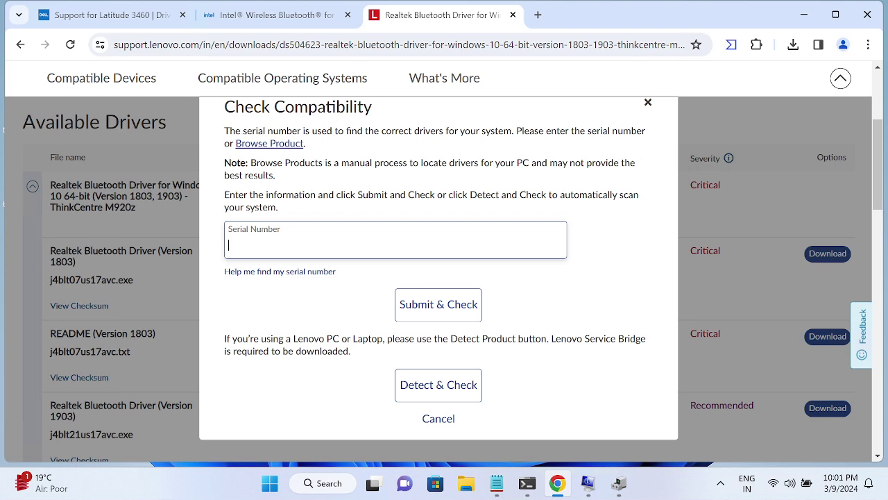
key("ctrl+v")
left_click(441, 312)
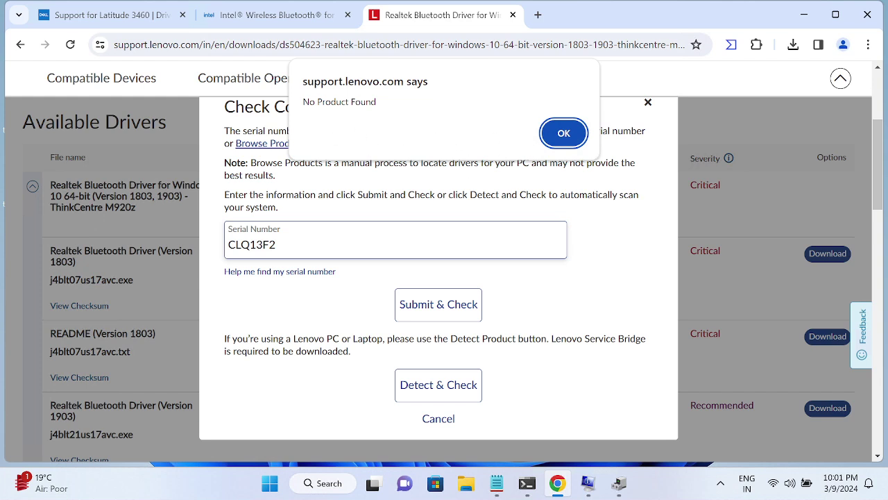
left_click(563, 135)
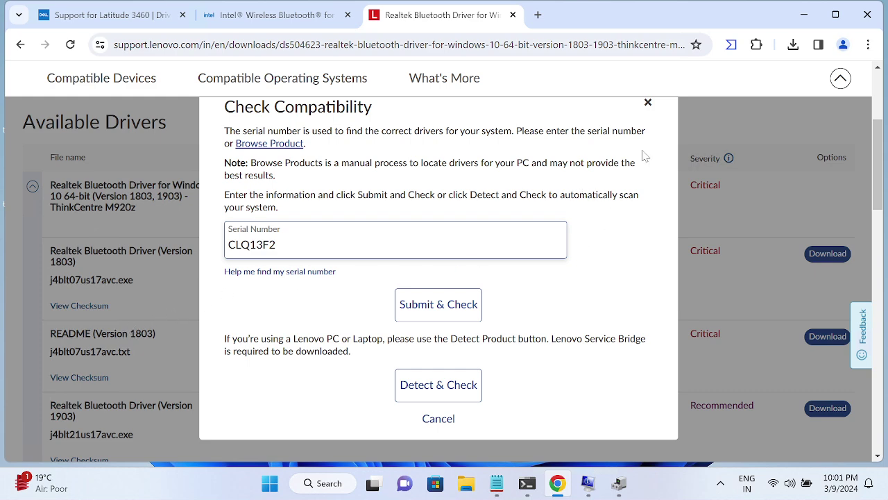
left_click(648, 104)
Return to the Google results and open Intel's Realtek Bluetooth UART Bus Driver for Windows 10 page to examine its available download.
left_click(22, 46)
scroll(37, 250, "down", 2)
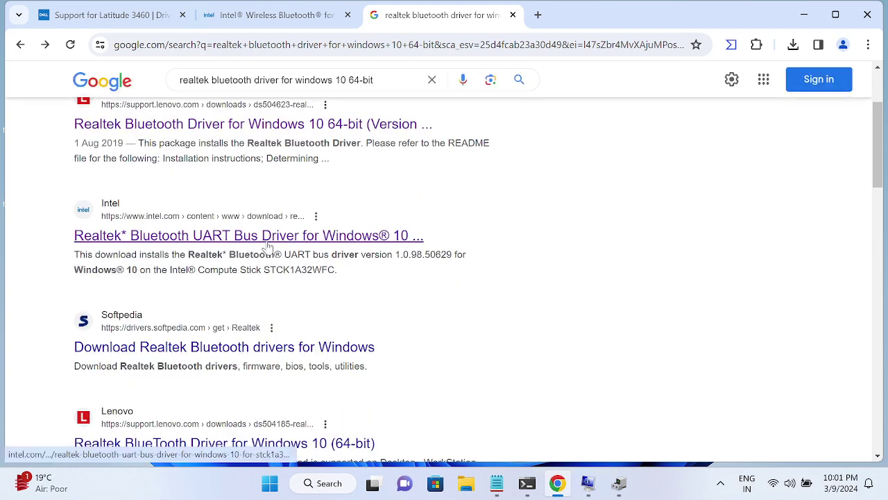
scroll(269, 246, "down", 1)
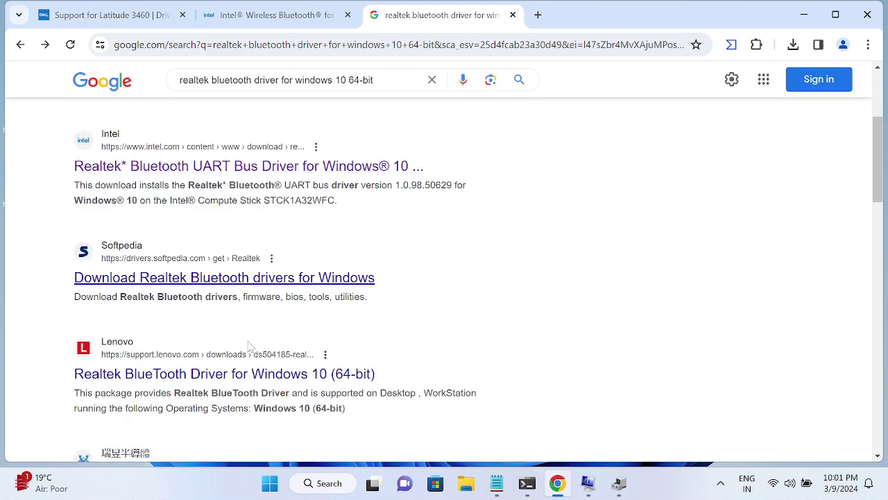
left_click(314, 168)
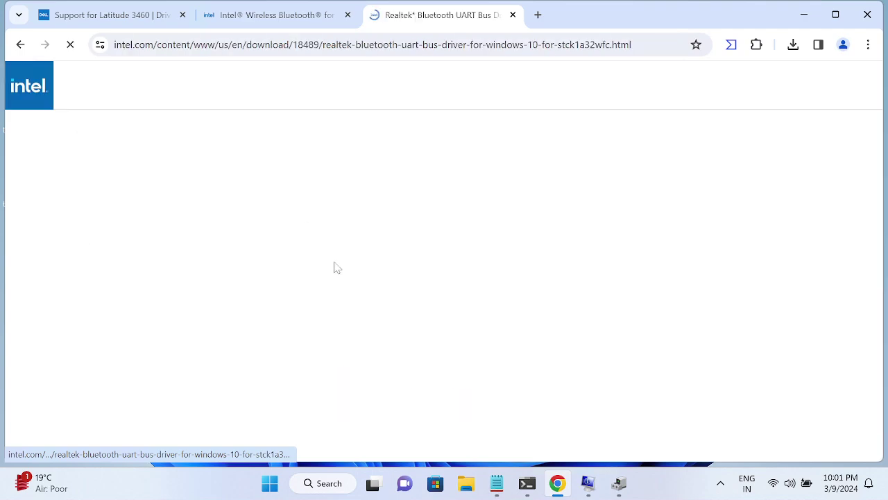
scroll(338, 267, "down", 4)
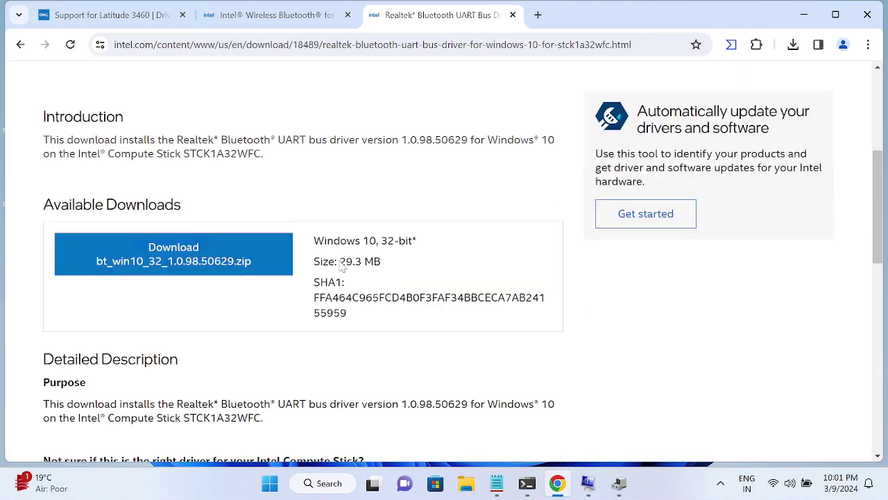
scroll(152, 202, "up", 4)
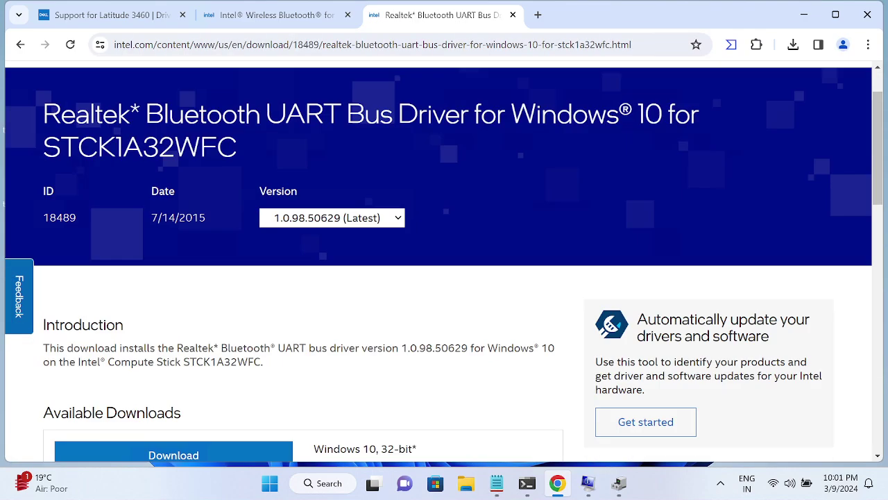
Go back to the Google results and highlight Lenovo's "Realtek BlueTooth Driver for Windows 10 (64-bit)" result title.
left_click(20, 44)
scroll(146, 366, "down", 3)
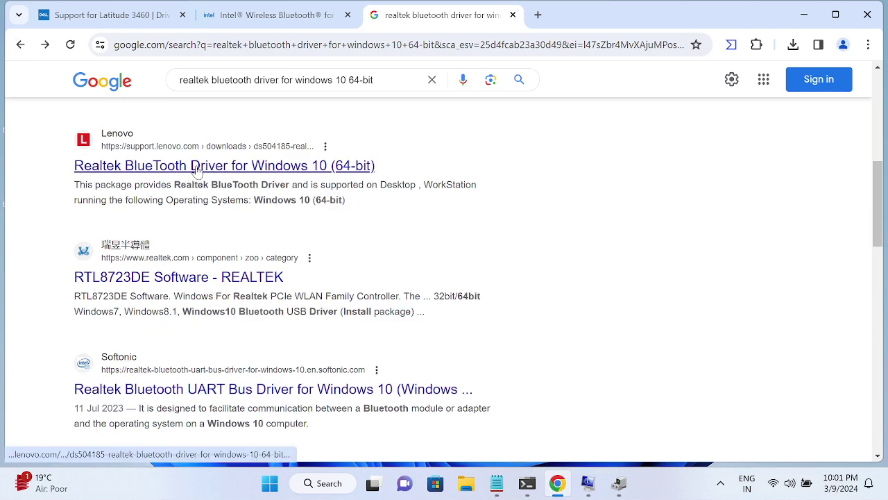
left_click_drag(70, 174, 373, 178)
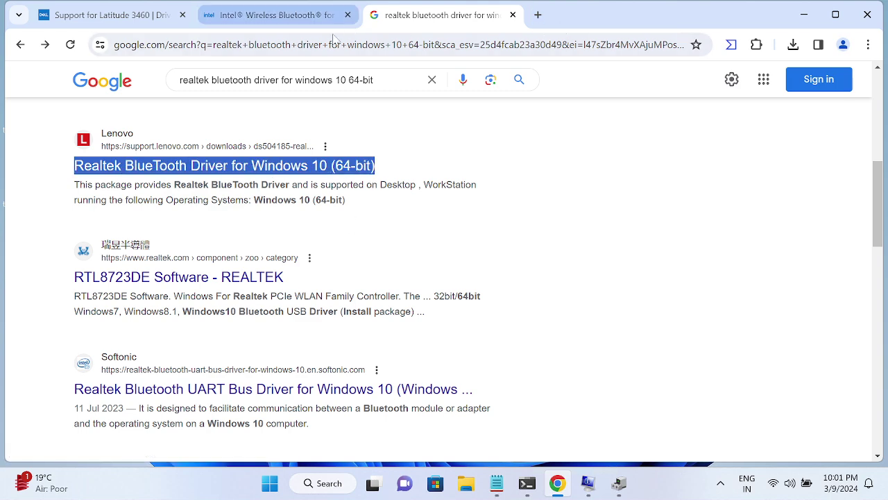
Search Google for "lenovo driver'" and open the PC support section of the Lenovo Support site.
left_click(244, 45)
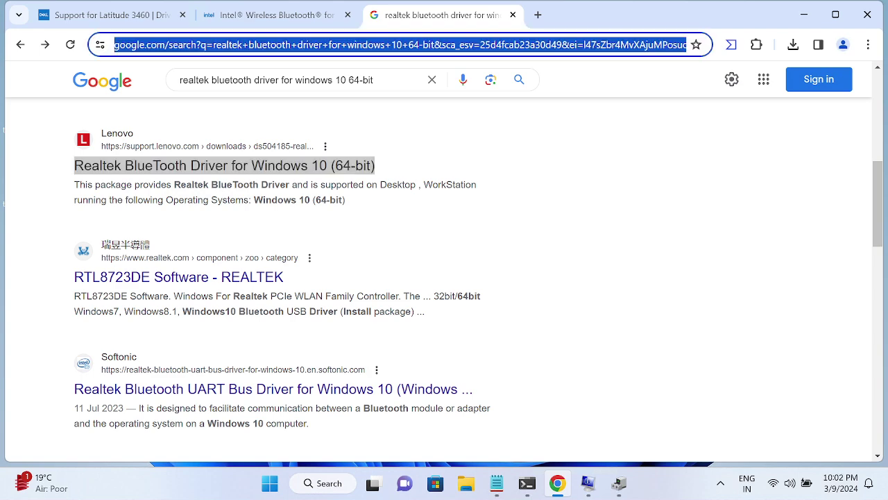
key("BackSpace")
type("lenovo driver'")
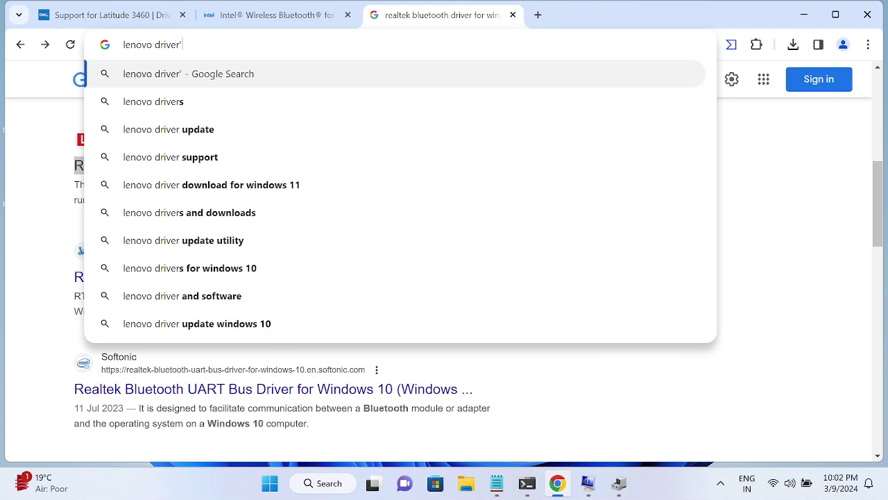
key("Return")
left_click(150, 266)
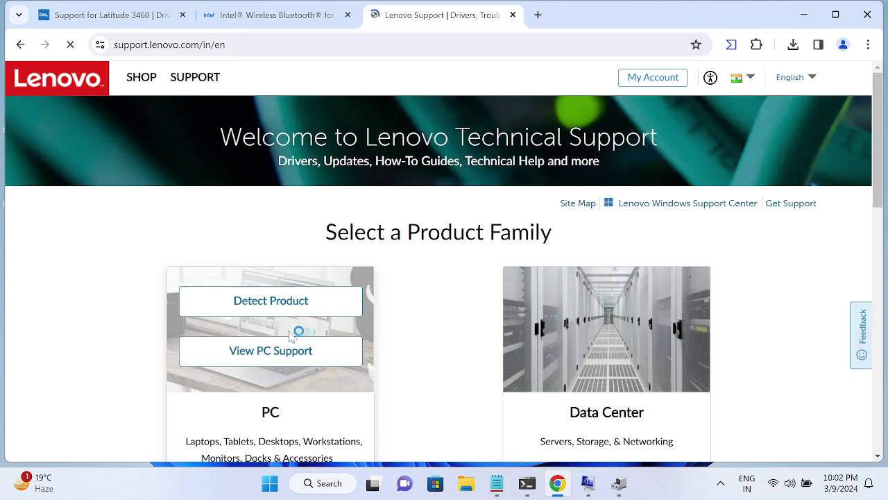
scroll(297, 327, "down", 1)
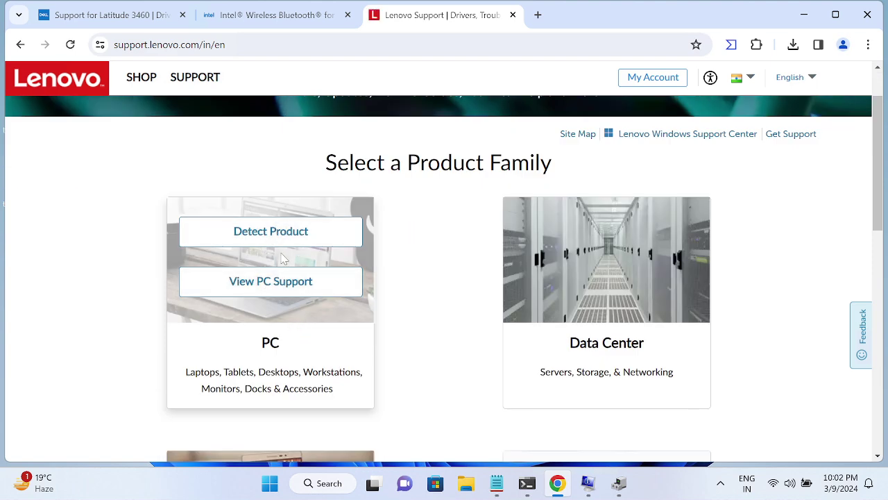
left_click(256, 292)
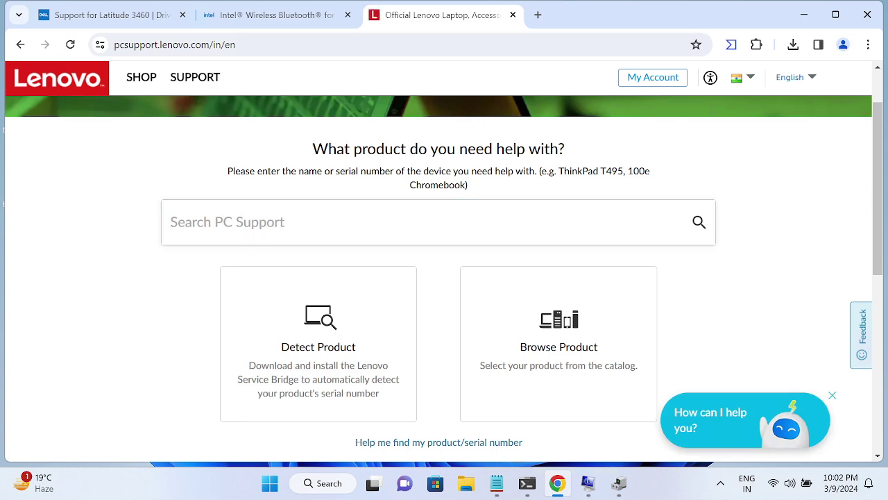
Copy the computer's serial number from Commands.txt in Notepad and search Lenovo PC Support for it.
left_click(496, 483)
right_click(264, 297)
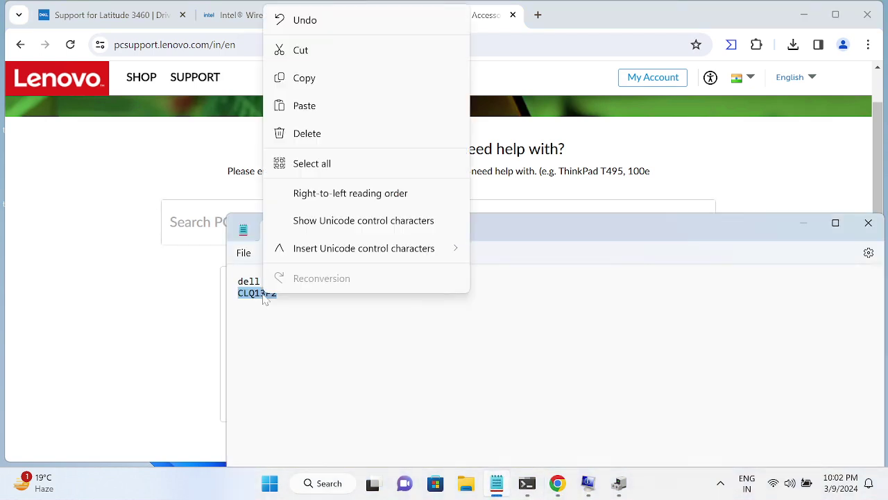
left_click(302, 82)
left_click(195, 223)
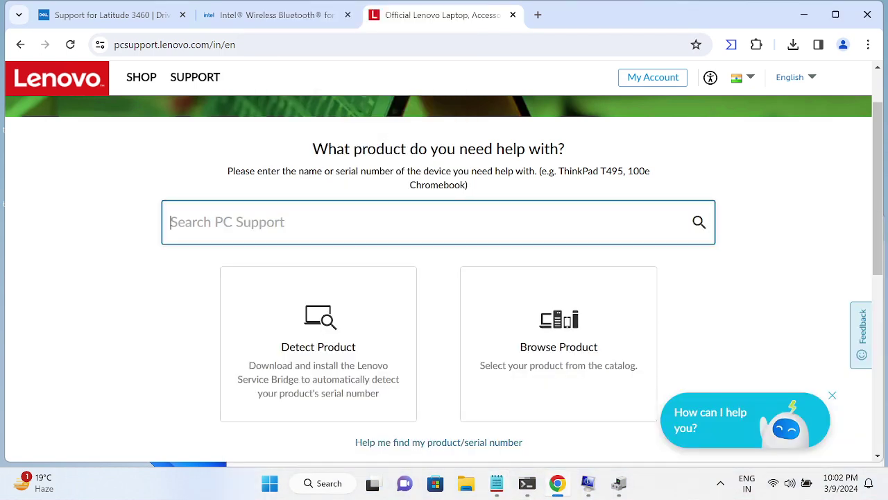
key("ctrl+v")
left_click(698, 222)
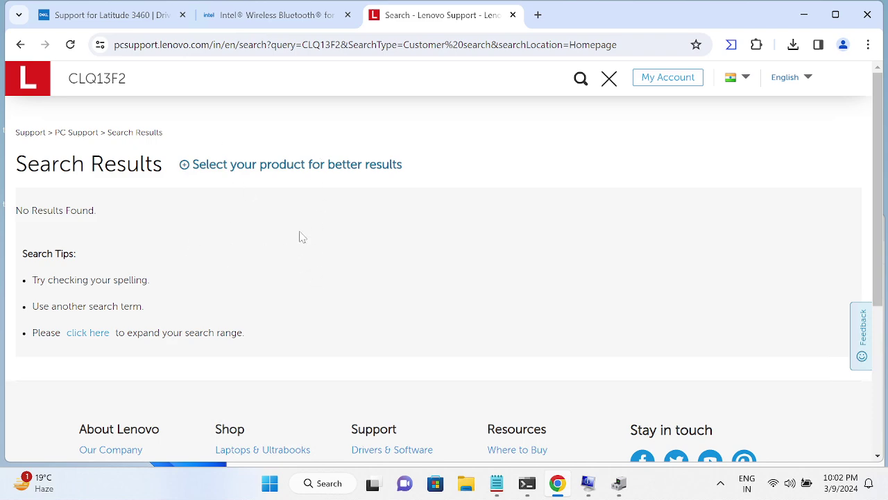
Check the system model in System Information and select and copy "dell latitue 3460" from Commands.txt in Notepad.
left_click(253, 15)
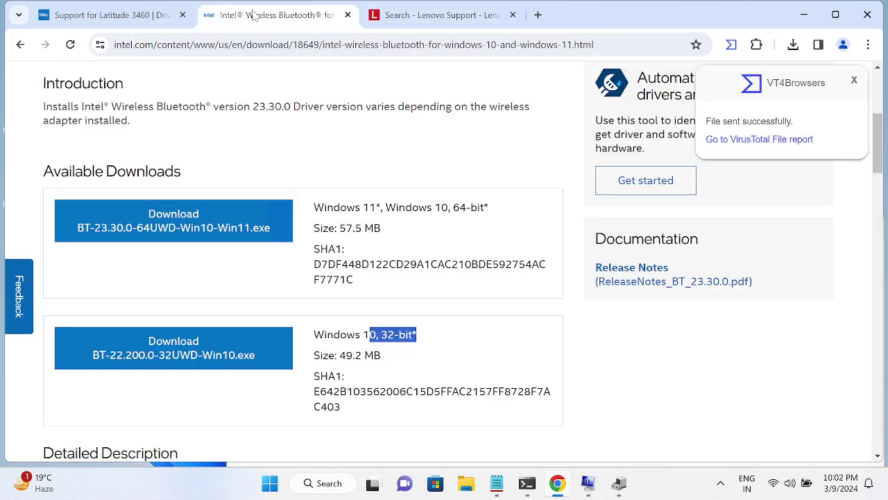
left_click(596, 485)
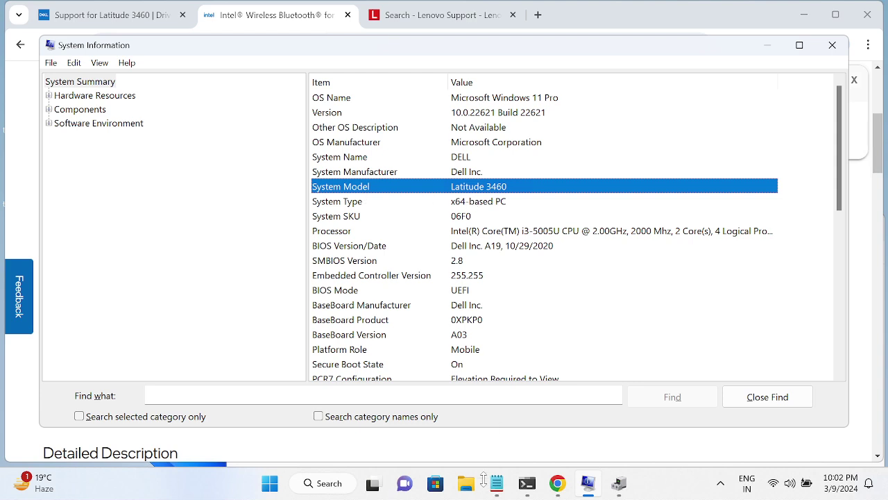
left_click(496, 483)
left_click_drag(333, 281, 175, 288)
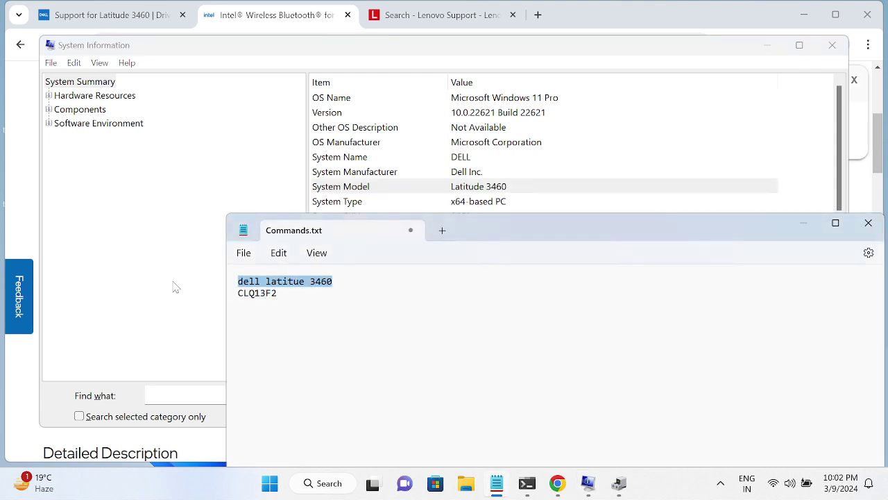
In the Dell support tab, search Google for "dell latitude 3460 bluetooth driver" and open Dell's "Support for Latitude 3460 | Drivers & Downloads" result.
left_click(104, 15)
key("ctrl+v")
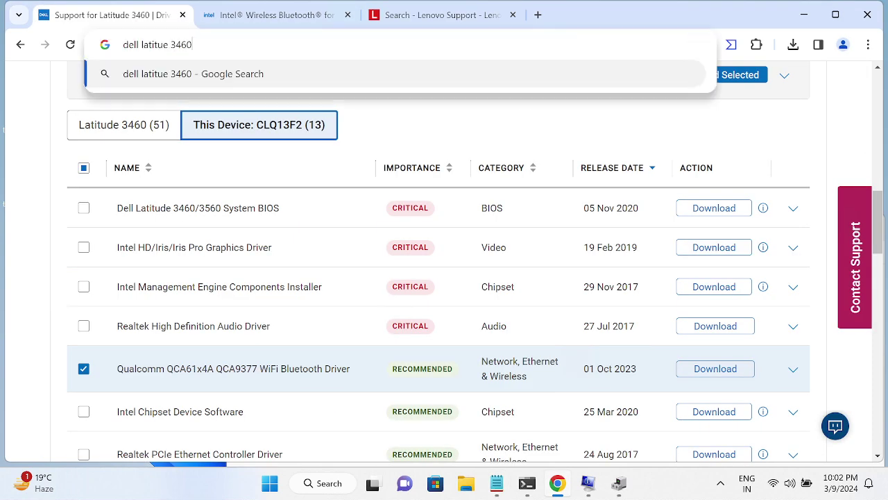
type("blue")
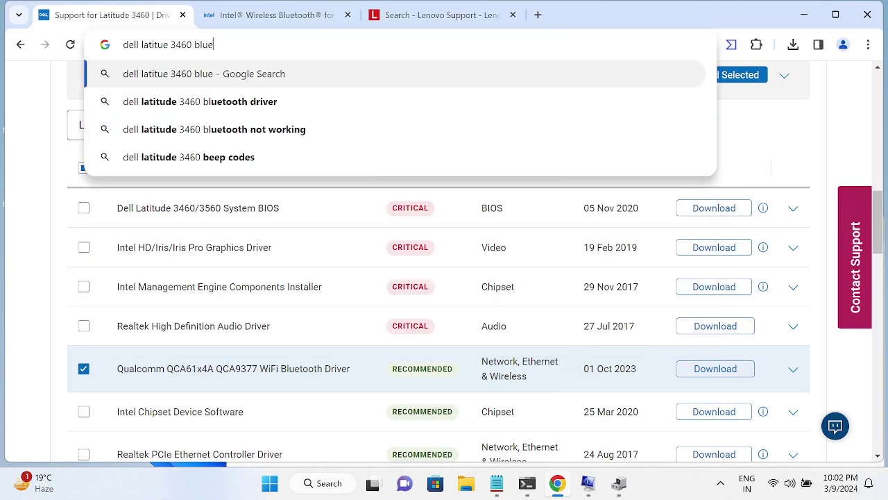
left_click(181, 110)
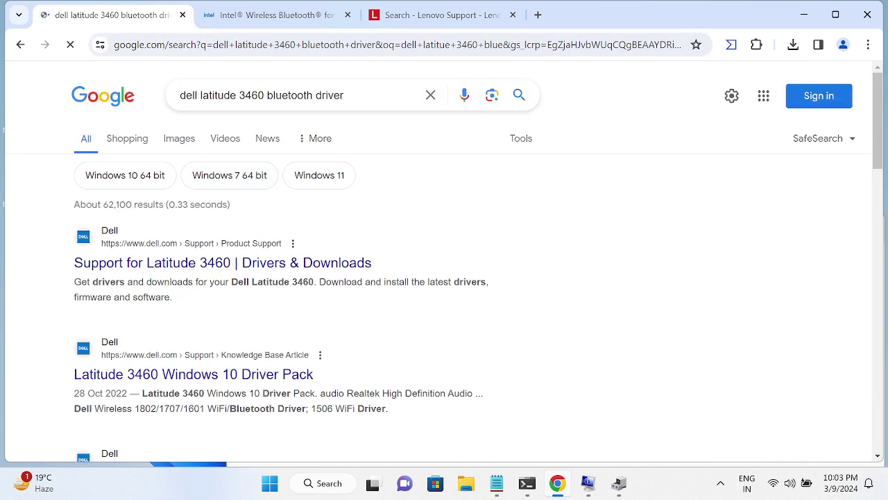
left_click(218, 269)
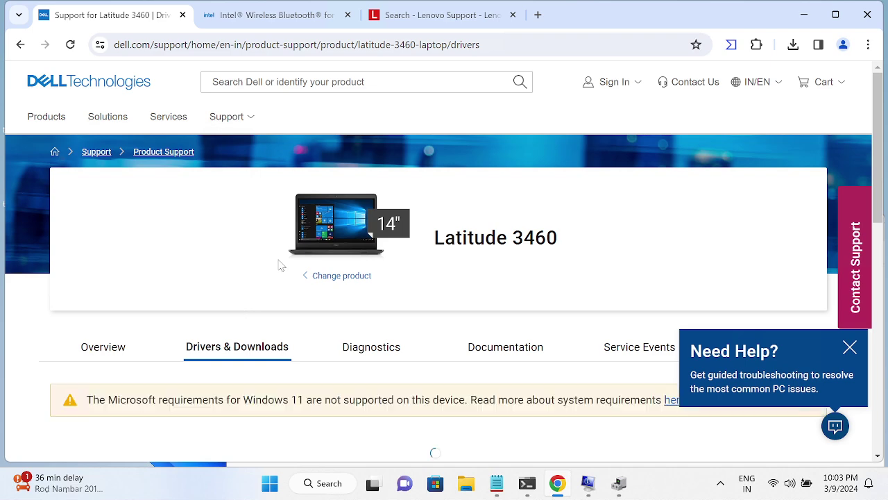
Expand the complete list of Latitude 3460 drivers, look for the wireless and Bluetooth drivers, and return to the Google results.
scroll(280, 264, "down", 2)
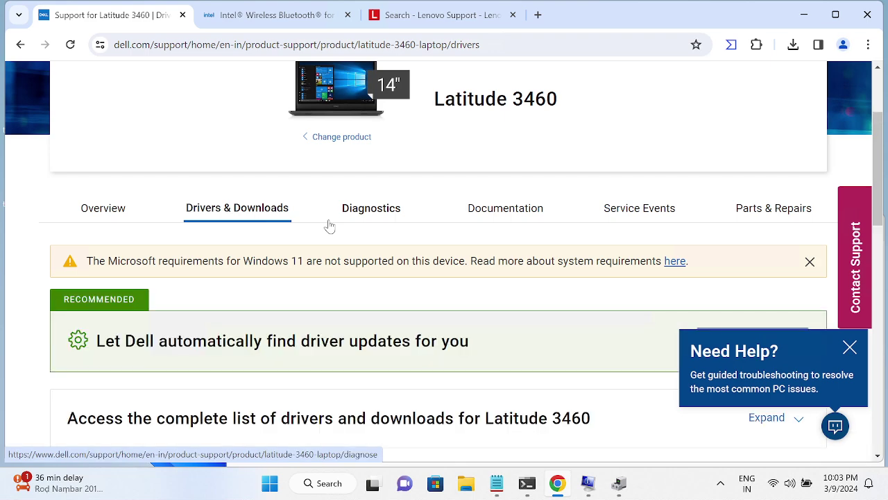
scroll(330, 229, "down", 3)
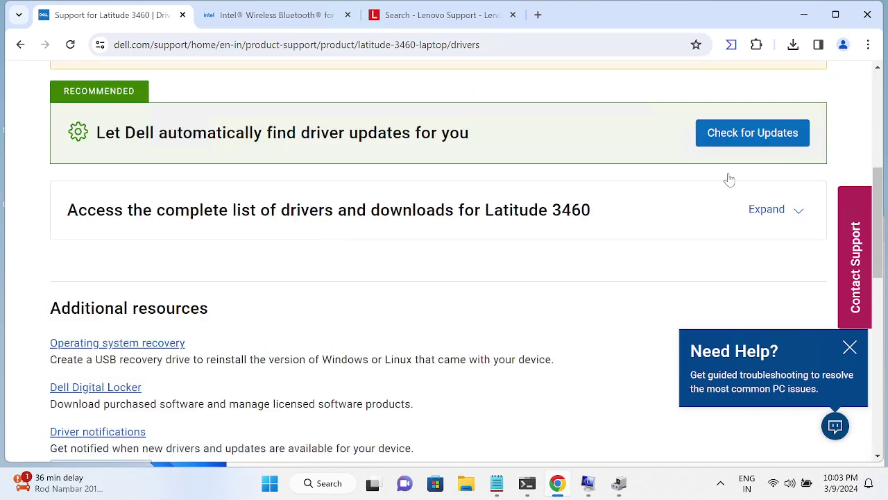
left_click(754, 216)
scroll(356, 278, "down", 4)
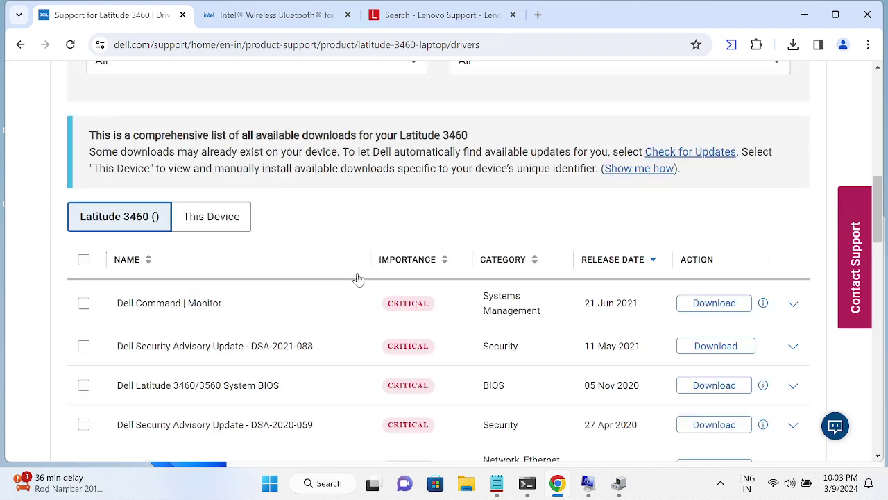
scroll(357, 278, "down", 2)
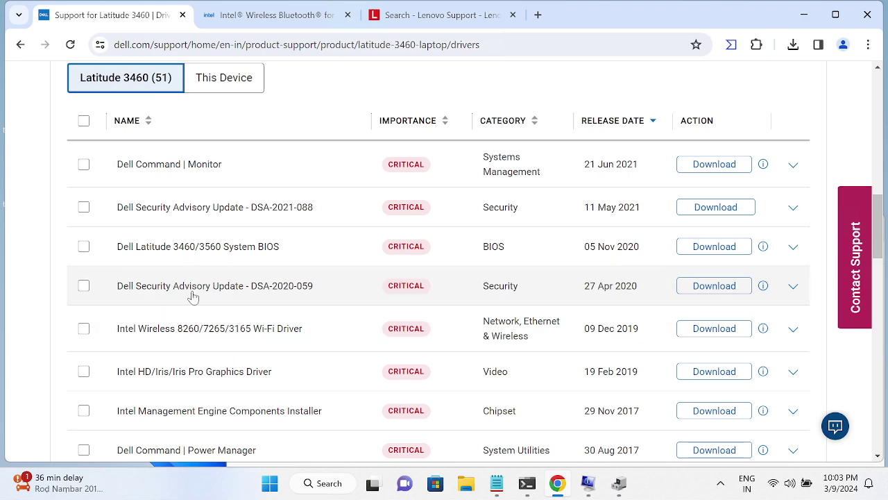
scroll(212, 274, "up", 1)
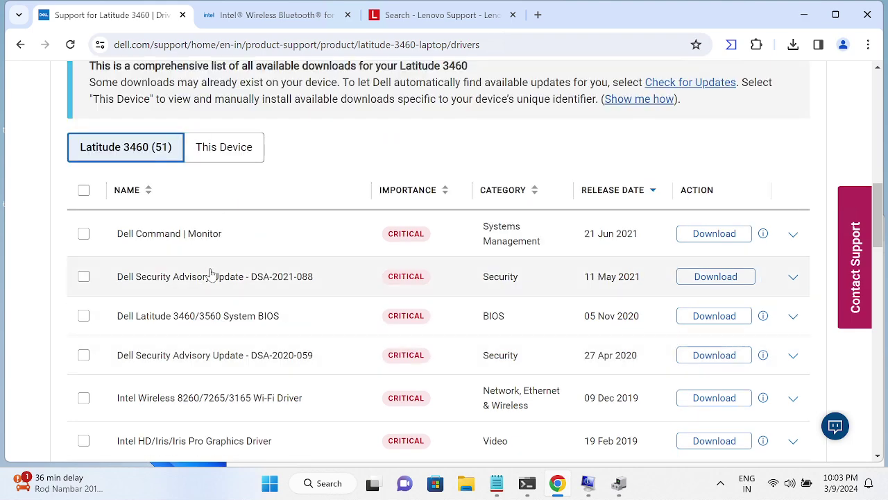
scroll(211, 274, "down", 1)
scroll(212, 275, "down", 2)
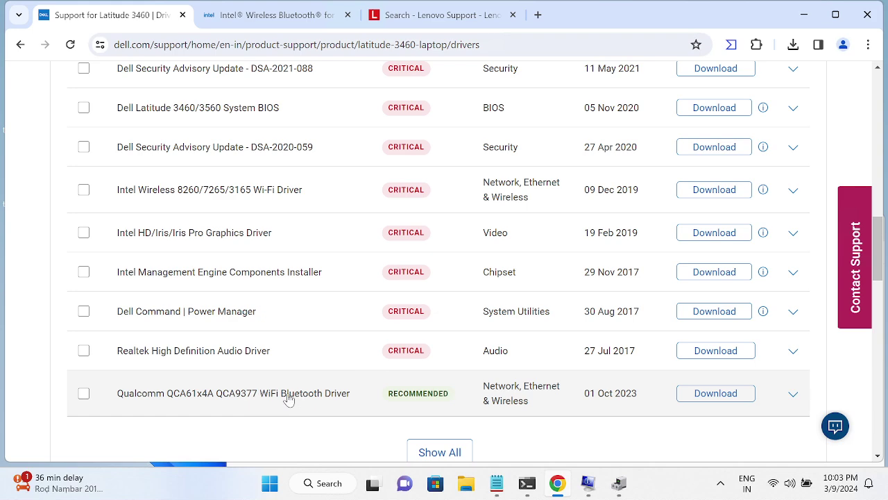
scroll(288, 399, "up", 10)
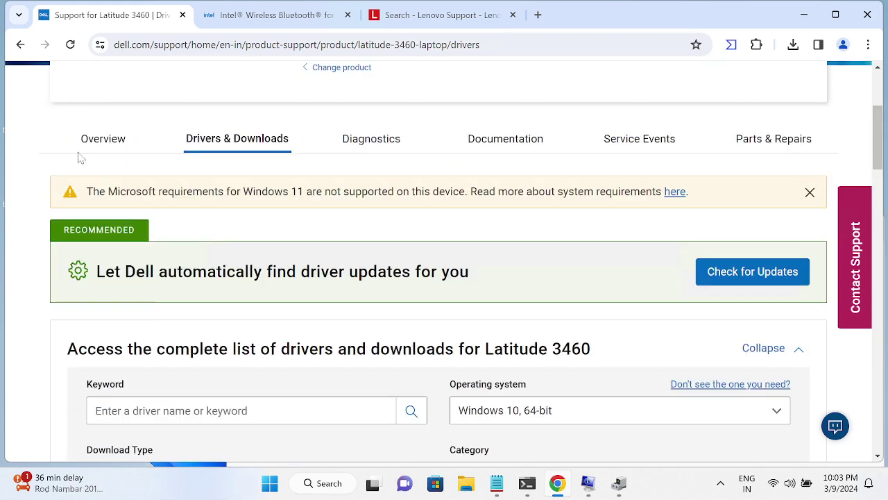
left_click(20, 45)
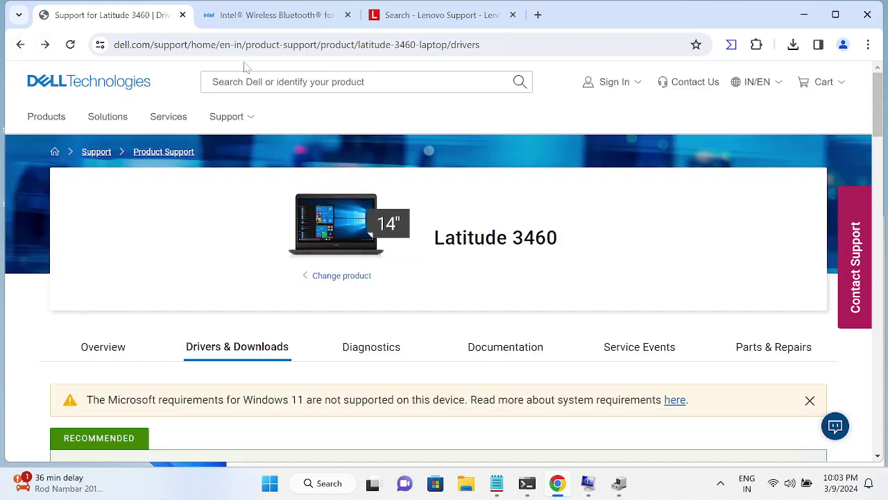
left_click(21, 46)
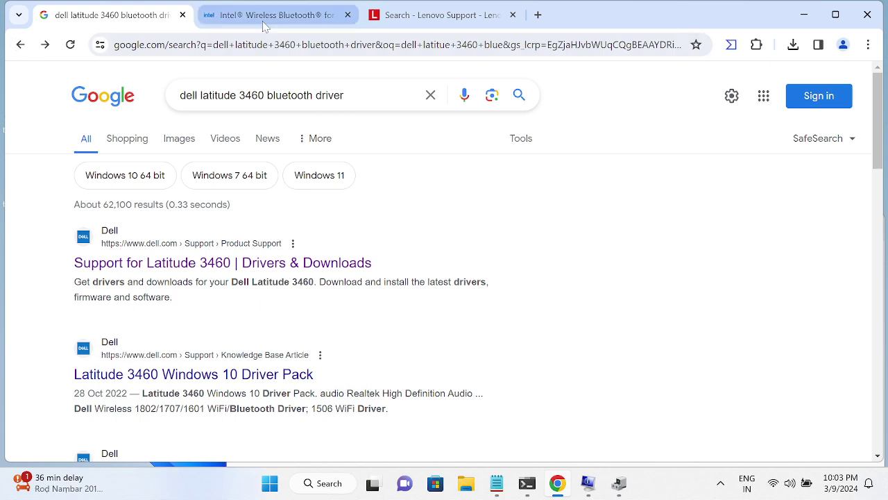
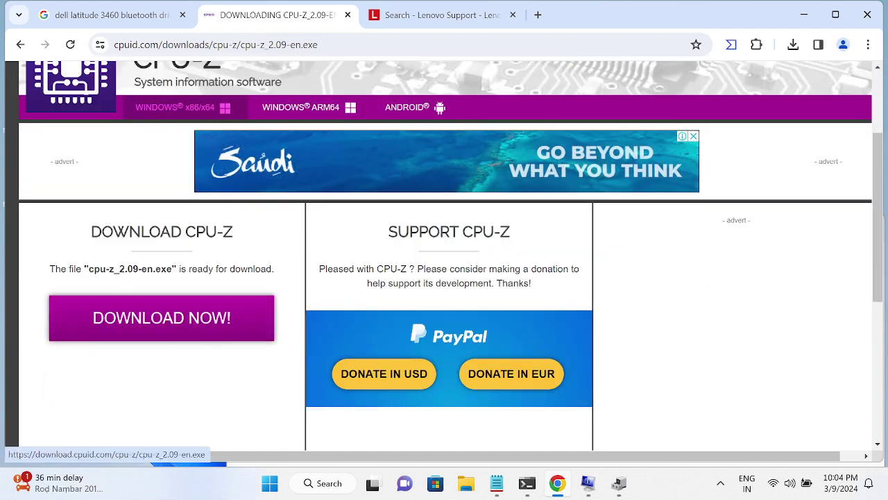
Download cpu-z_2.09-en.exe from the CPUID page and switch to System Information to check the system model.
left_click(169, 324)
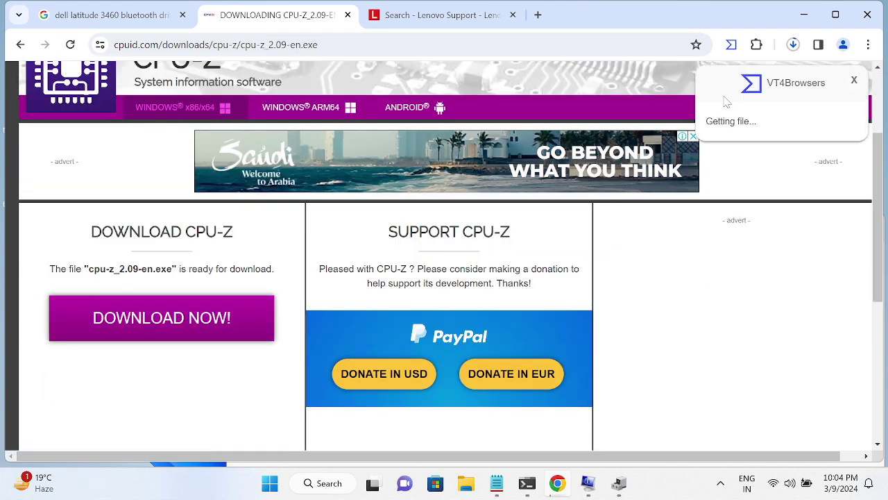
left_click(793, 44)
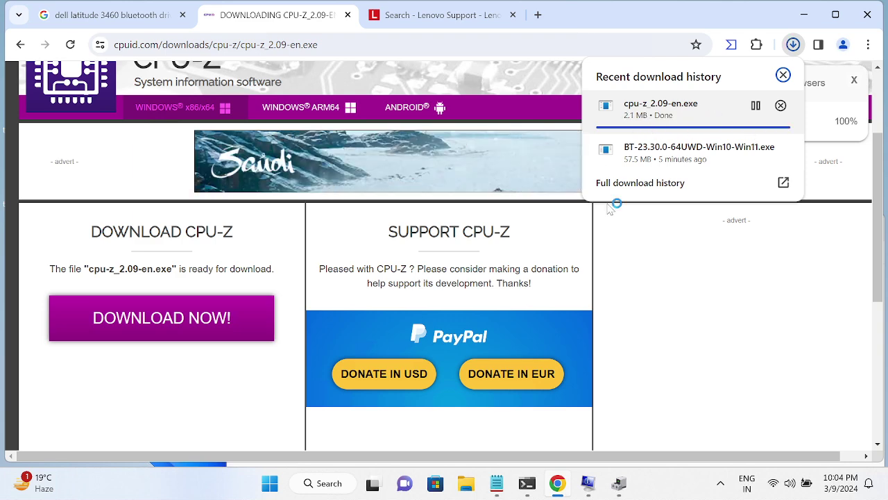
left_click(588, 483)
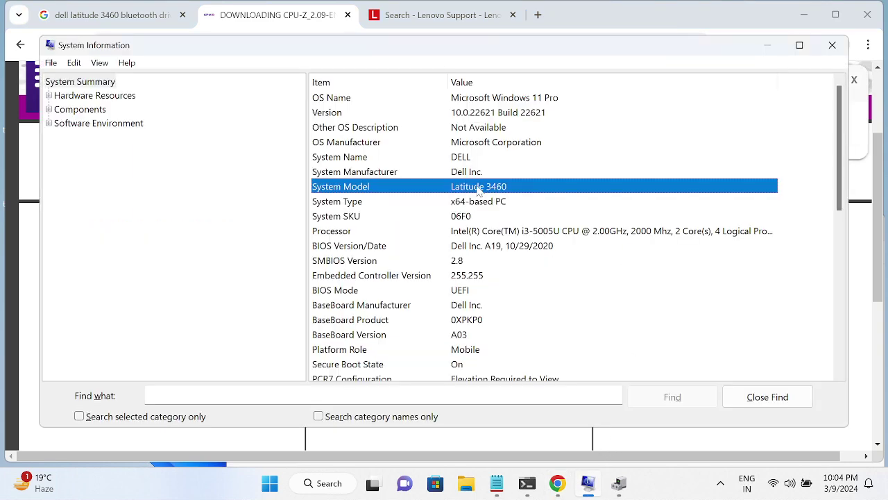
Minimize System Information, run the downloaded cpu-z_2.09-en.exe from Chrome, and allow it to make changes to the device.
left_click(385, 202)
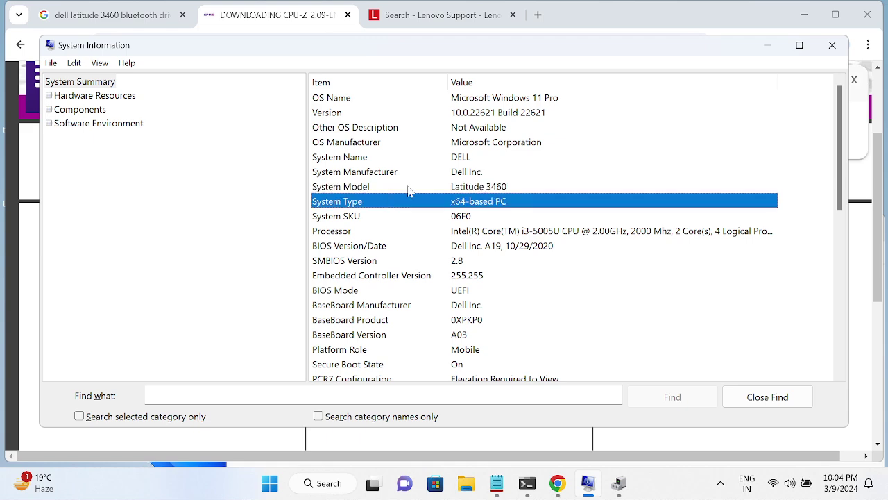
left_click(768, 46)
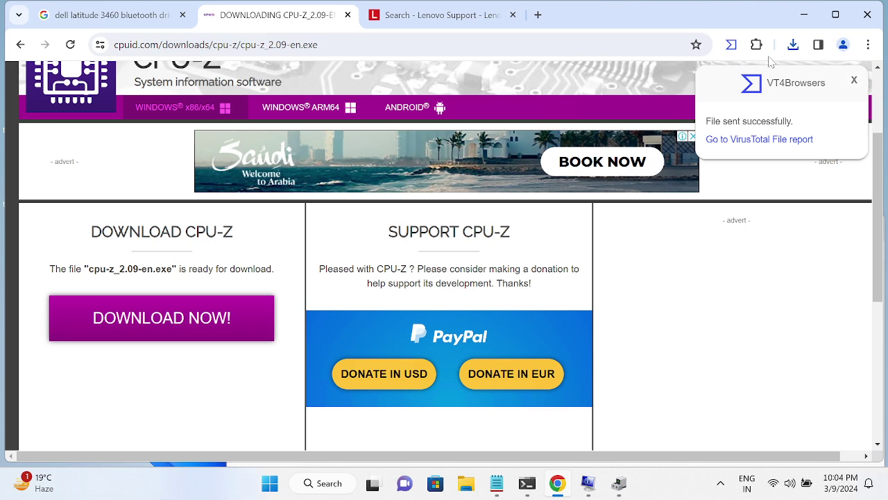
left_click(793, 45)
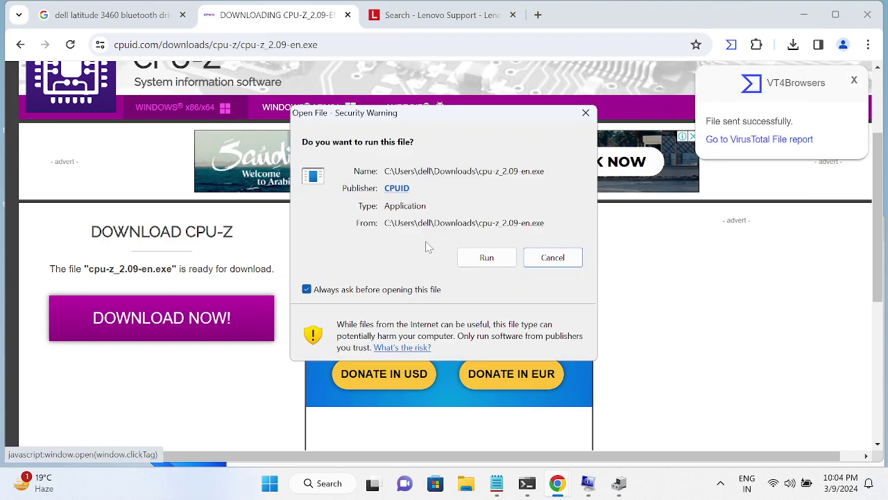
left_click(489, 257)
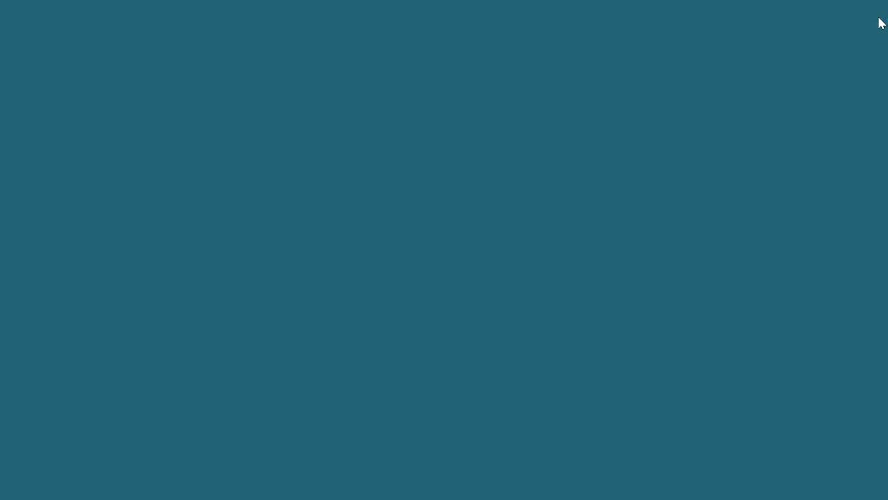
left_click(373, 358)
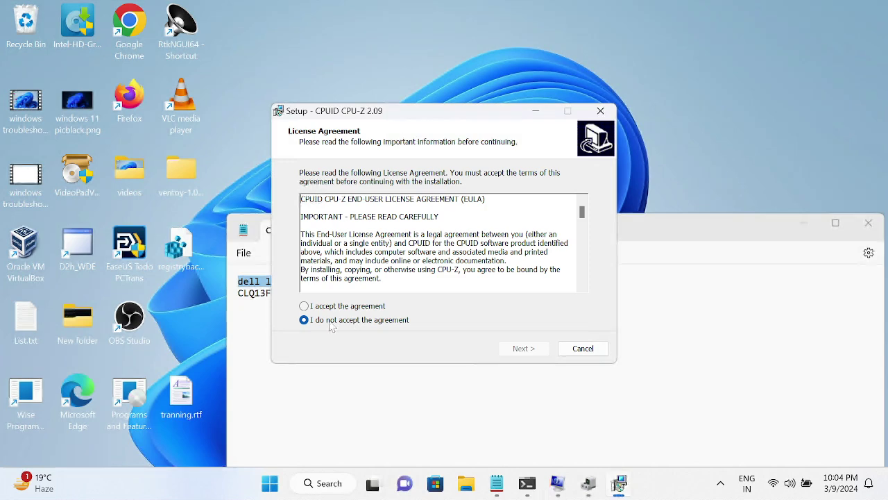
Accept the license agreement and install CPU-Z 2.09 in C:\Program Files\CPUID\CPU-Z with a desktop icon, finishing with cpuz_readme.txt opened.
left_click(319, 307)
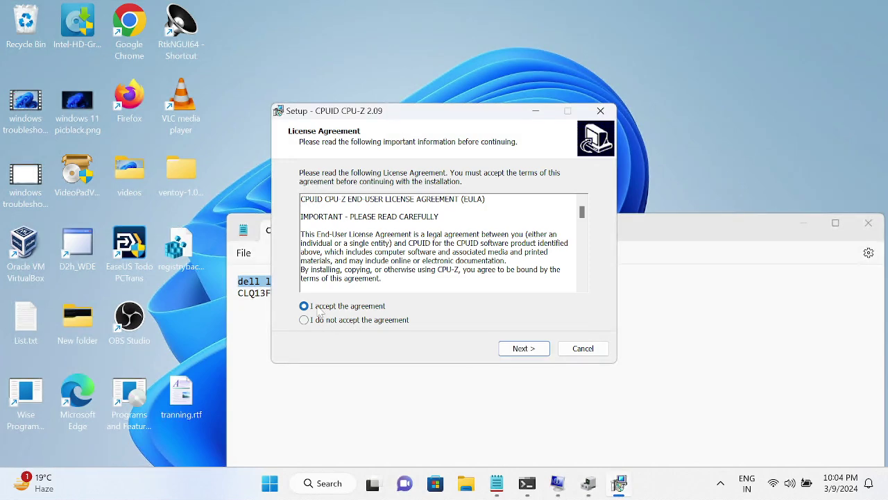
left_click(527, 351)
left_click(802, 221)
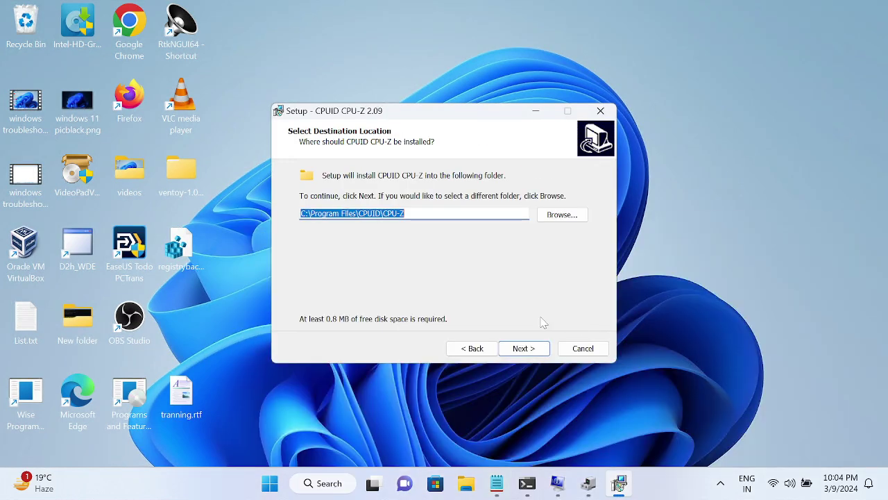
left_click(524, 351)
left_click(528, 354)
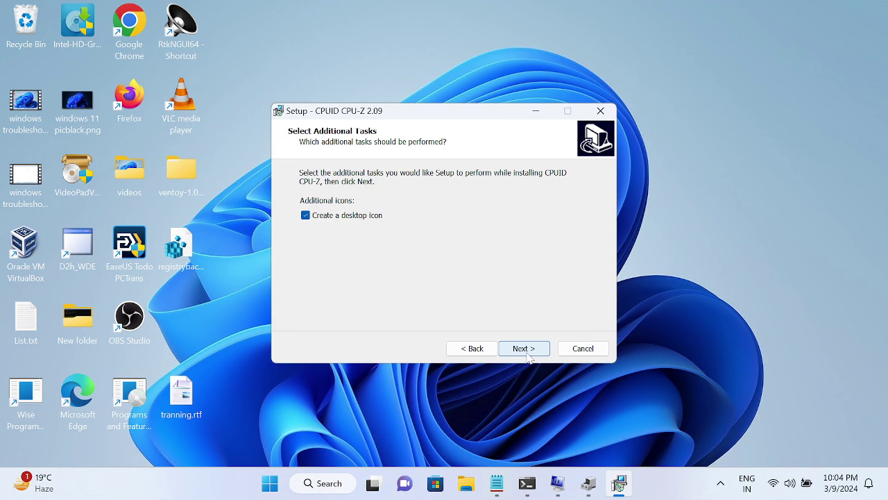
left_click(527, 353)
left_click(527, 350)
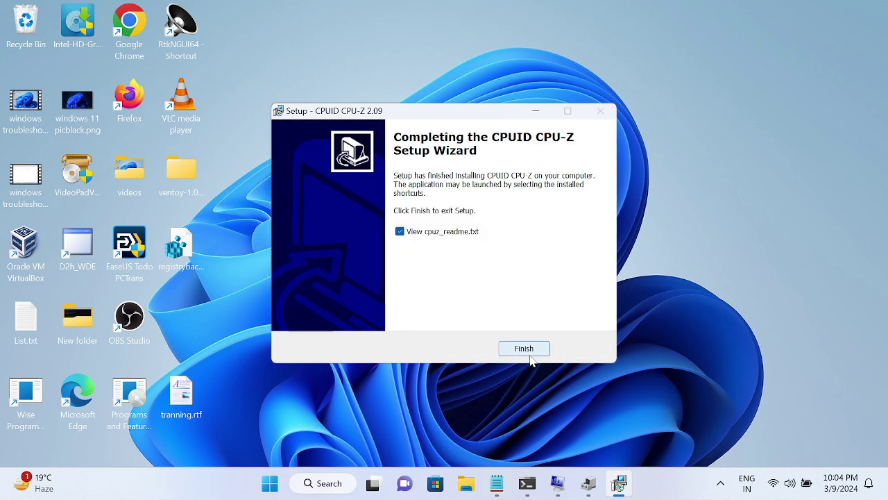
left_click(521, 349)
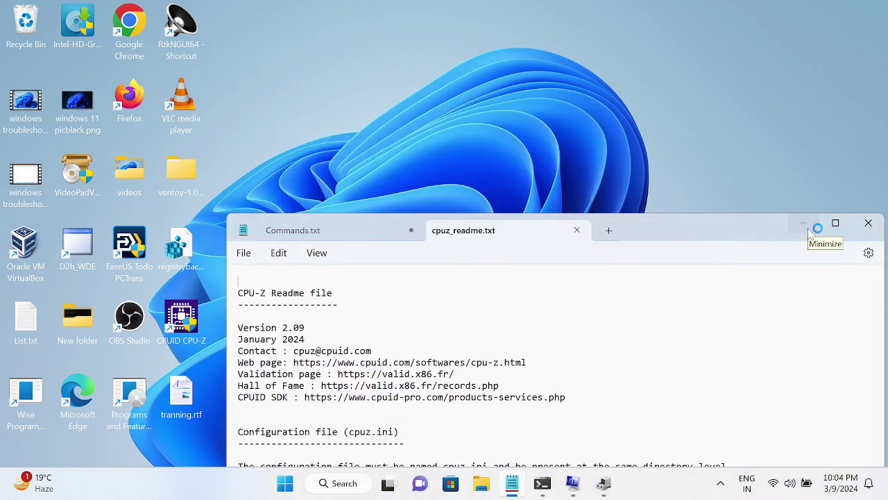
Look through cpuz_readme.txt in Notepad and minimize the window.
left_click_drag(711, 227, 623, 143)
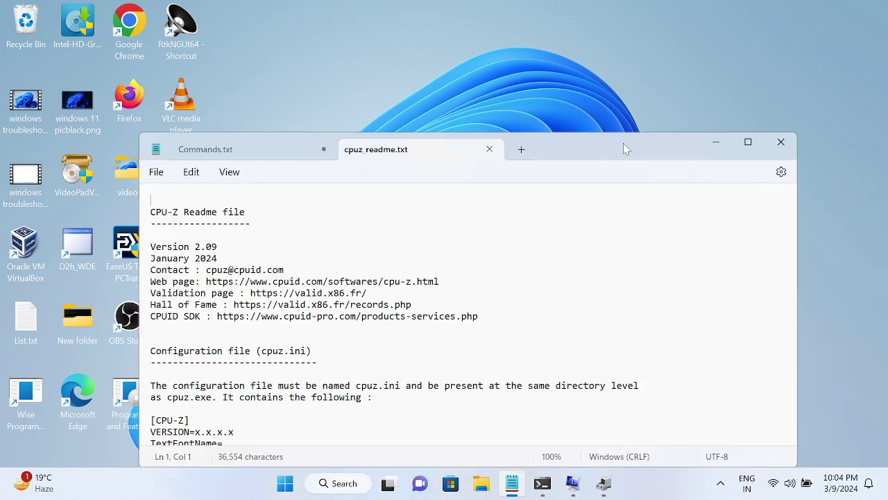
scroll(410, 274, "down", 5)
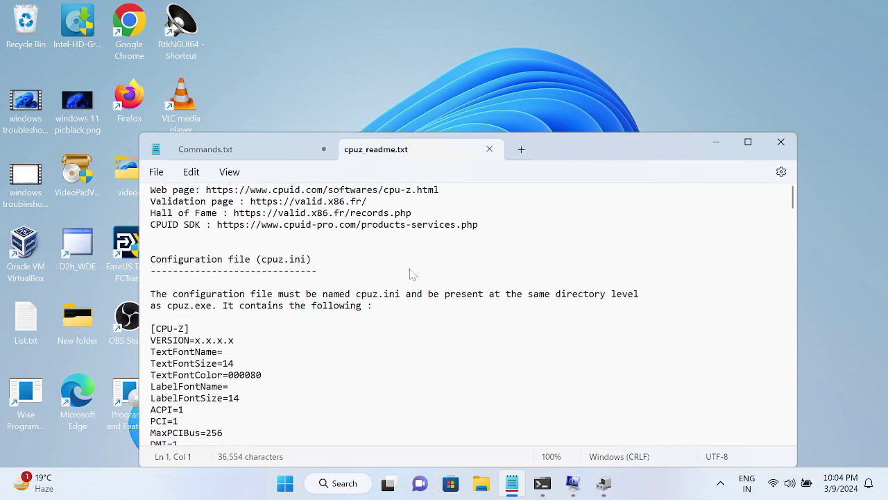
scroll(409, 276, "down", 3)
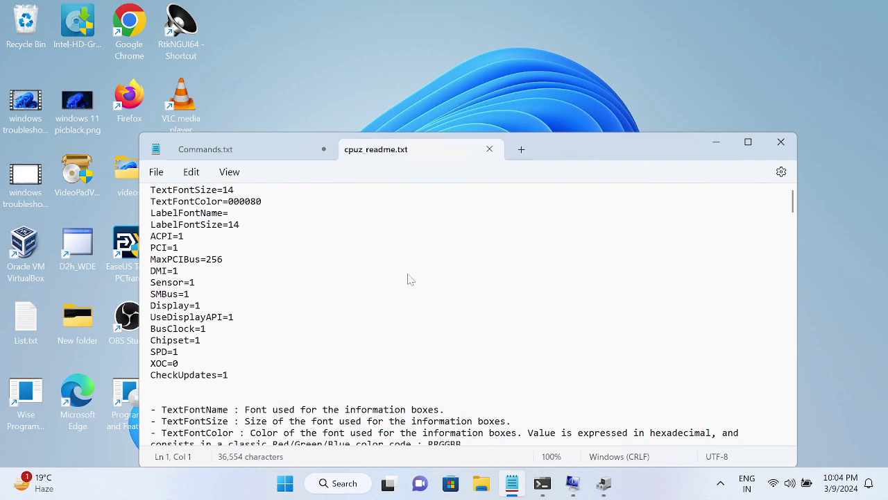
scroll(410, 279, "down", 3)
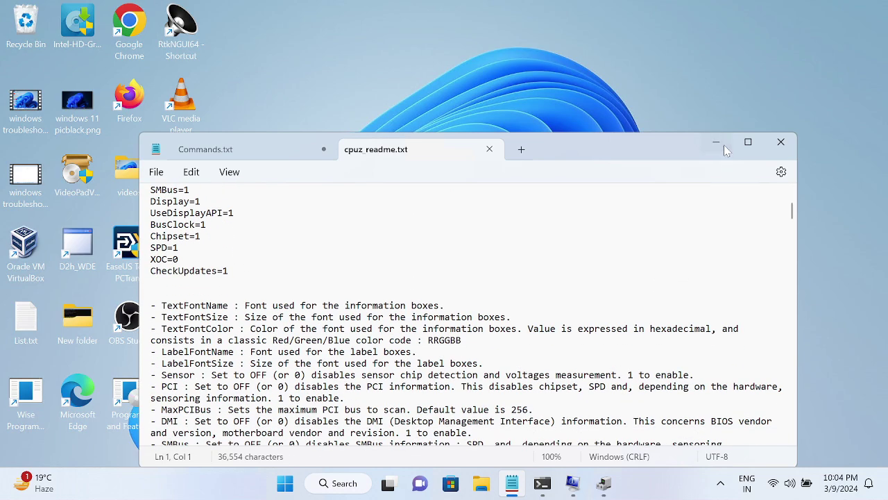
left_click(716, 142)
Launch CPU-Z from the desktop with permission to make changes, examine the processor, mainboard and memory details, and close it.
double_click(182, 320)
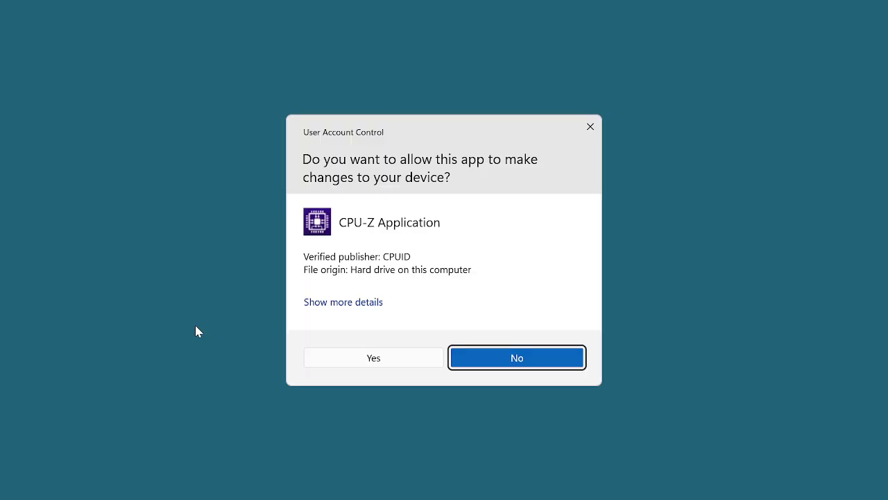
left_click(367, 358)
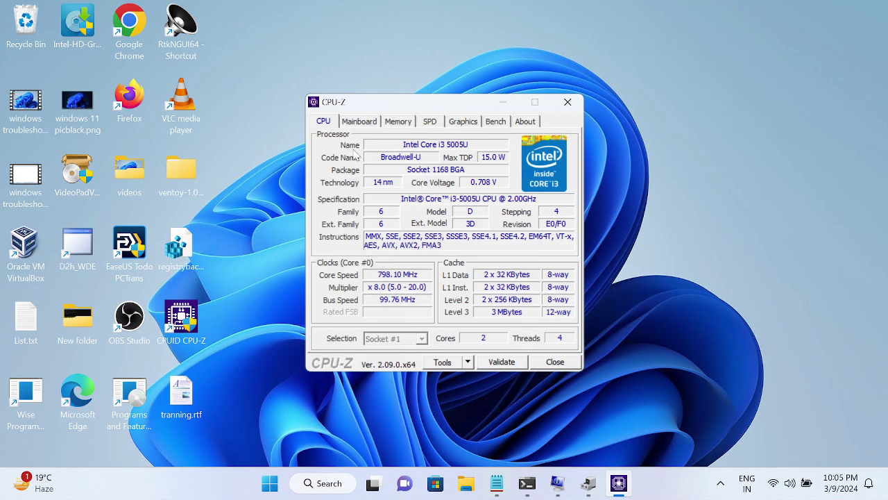
left_click(359, 123)
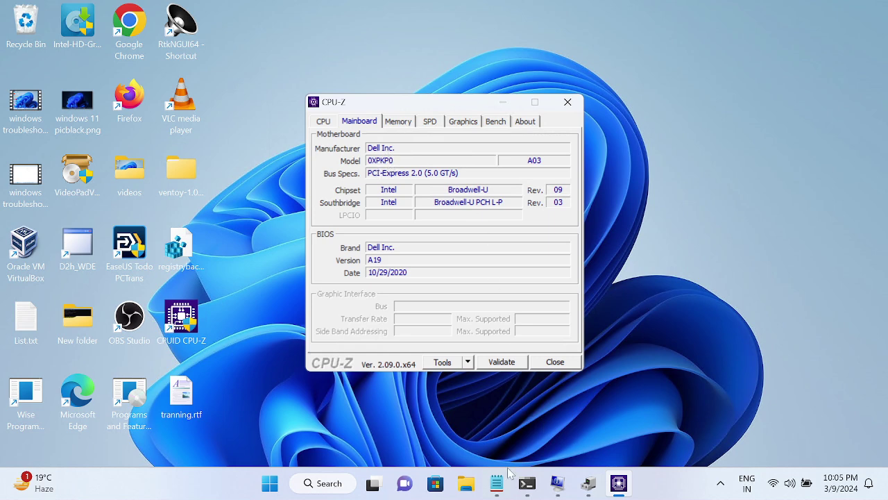
mouse_move(494, 469)
left_click(330, 125)
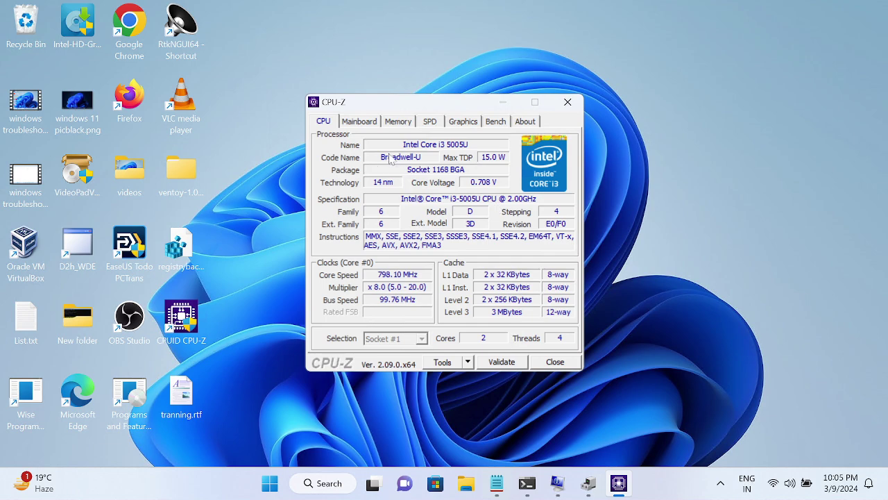
left_click(369, 122)
left_click(395, 123)
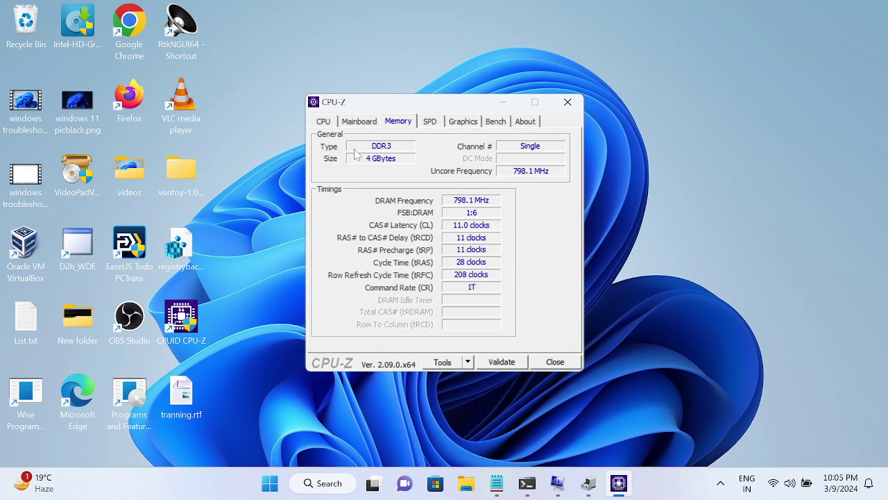
left_click(360, 123)
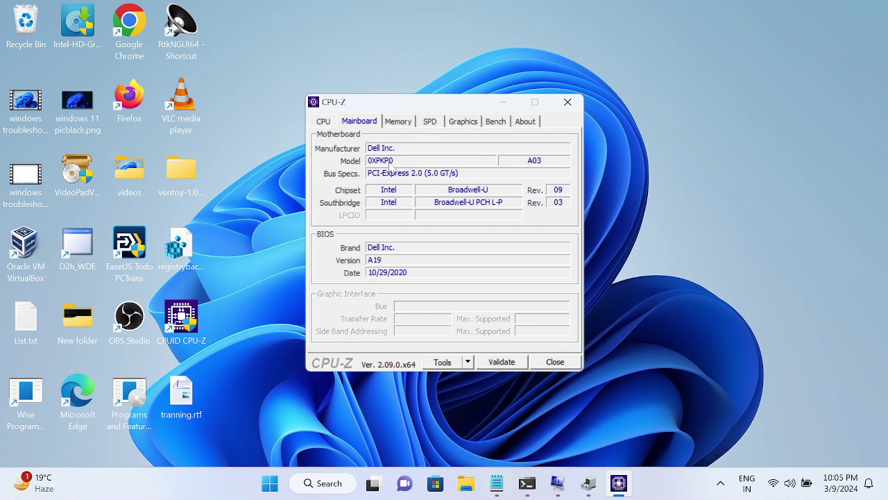
left_click(567, 103)
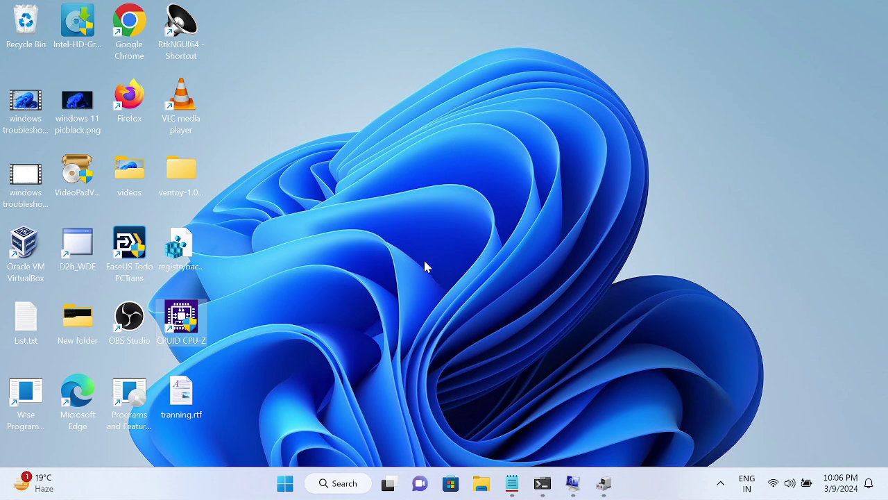
Run BT-23.30.0-64UWD-Win10-Win11.exe from the Downloads folder, allow it to make changes, and minimize File Explorer.
left_click(483, 483)
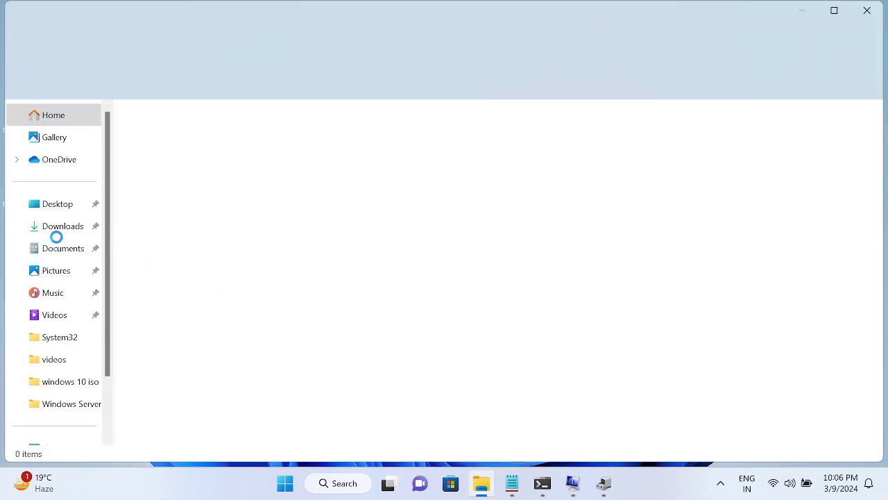
left_click(61, 229)
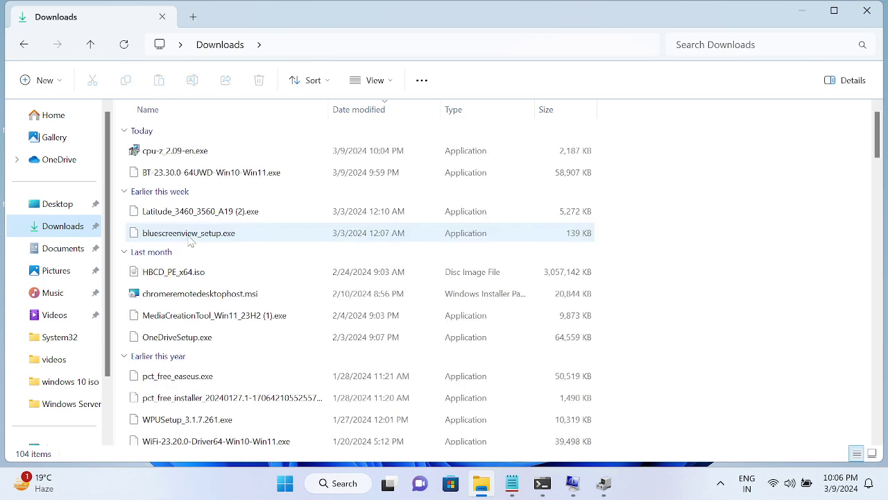
left_click(239, 176)
double_click(239, 178)
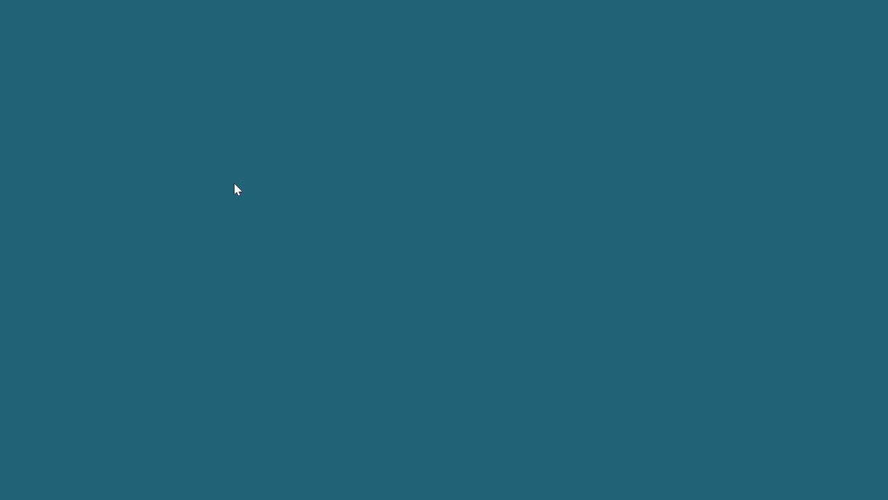
left_click(403, 361)
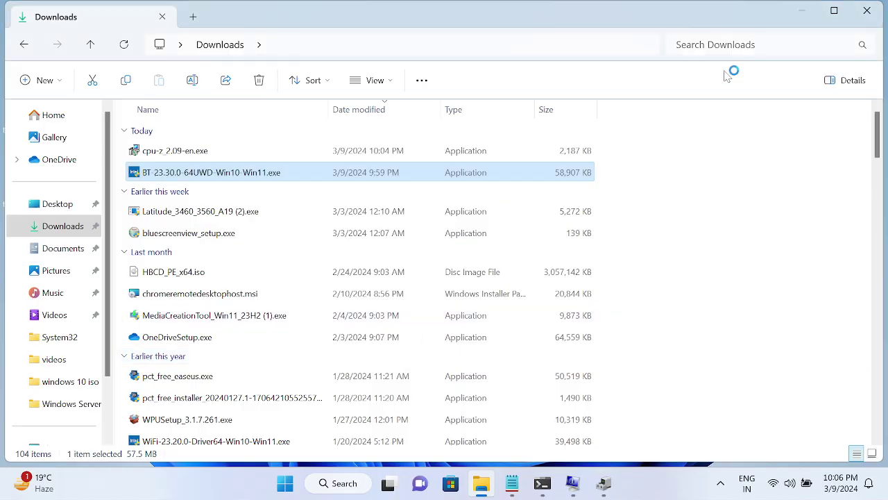
left_click(803, 19)
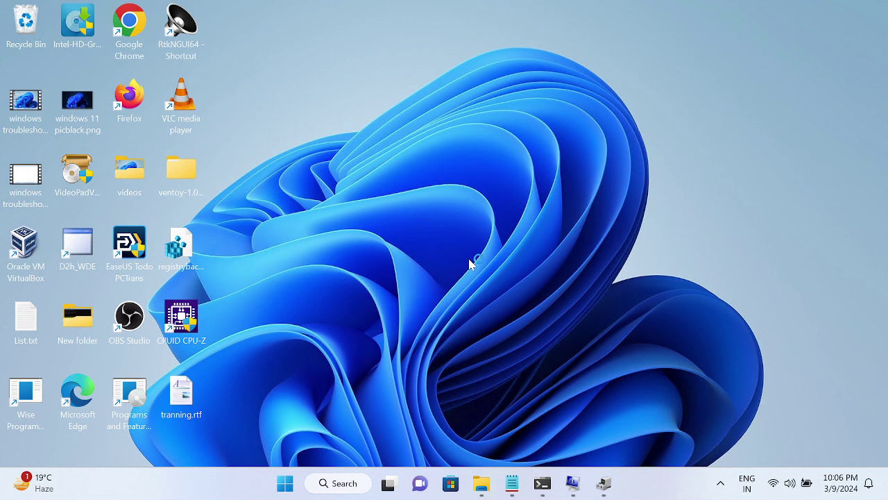
Accept the Intel Wireless Bluetooth license terms and start the installation with the Complete setup type.
left_click(512, 352)
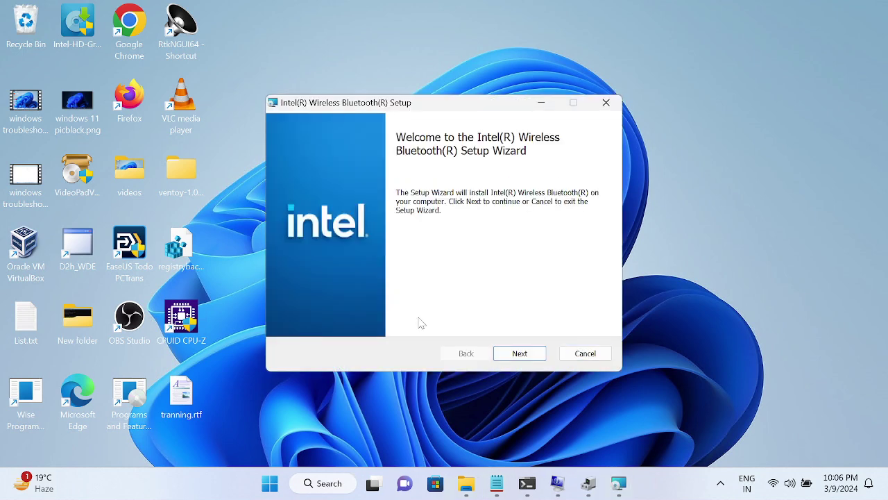
left_click(511, 355)
left_click(362, 319)
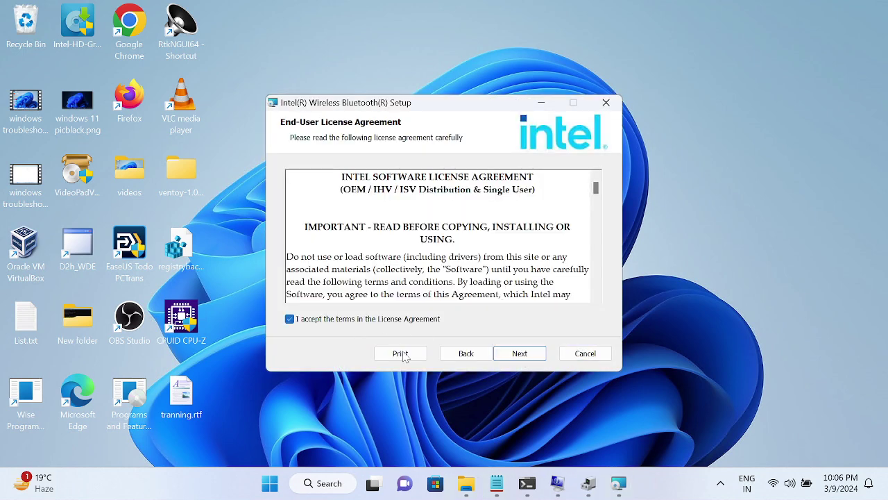
left_click(521, 355)
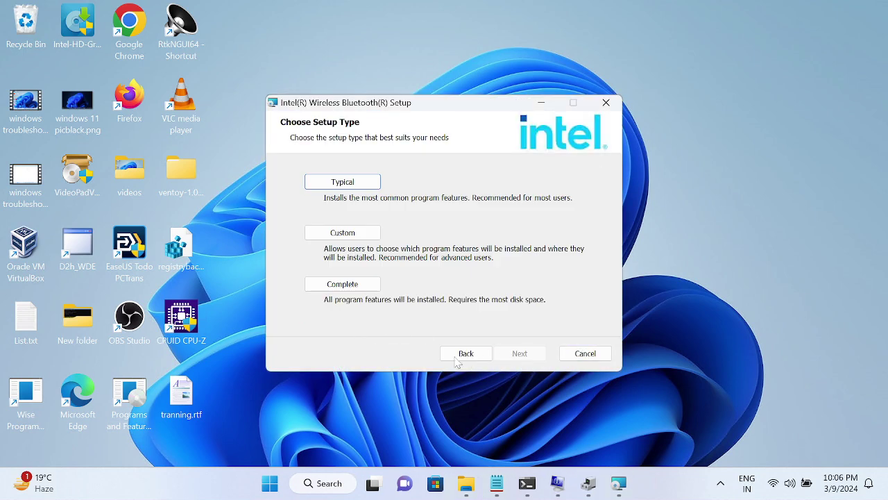
left_click(369, 286)
left_click(507, 353)
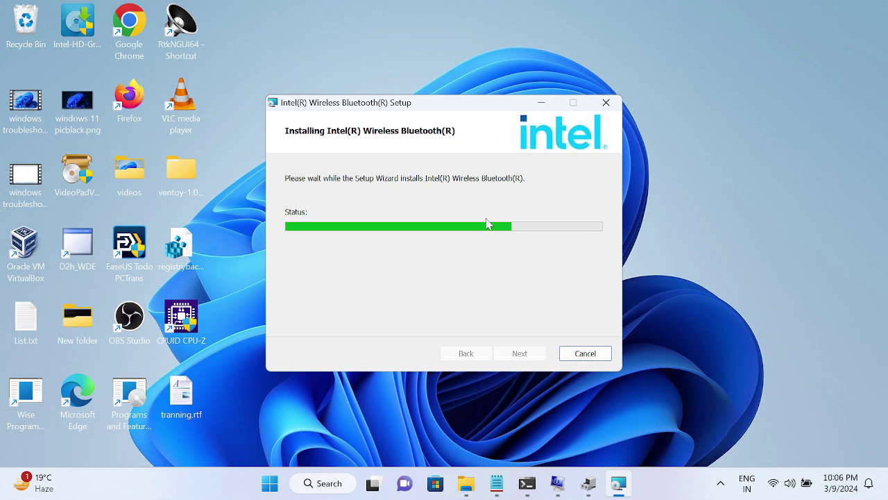
Open Google Chrome from the desktop and rerun the earlier Google search for "realtek bluetooth driver for windows 10 64-bit".
double_click(141, 42)
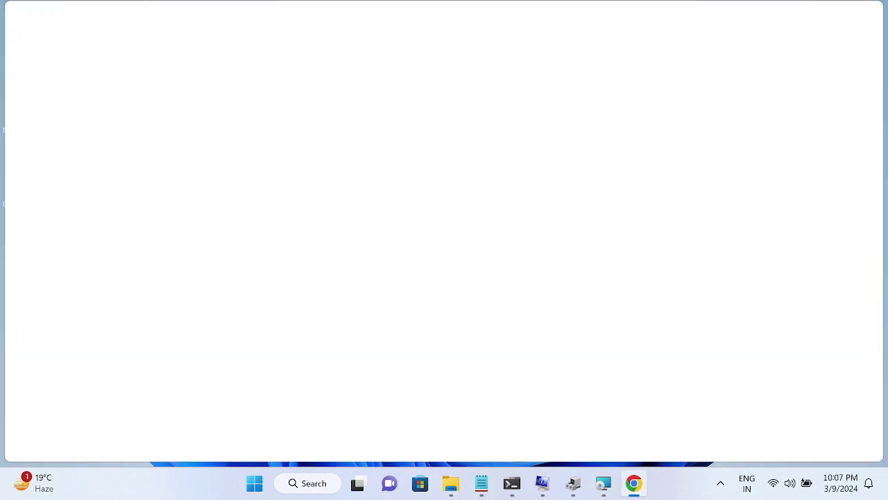
left_click(125, 47)
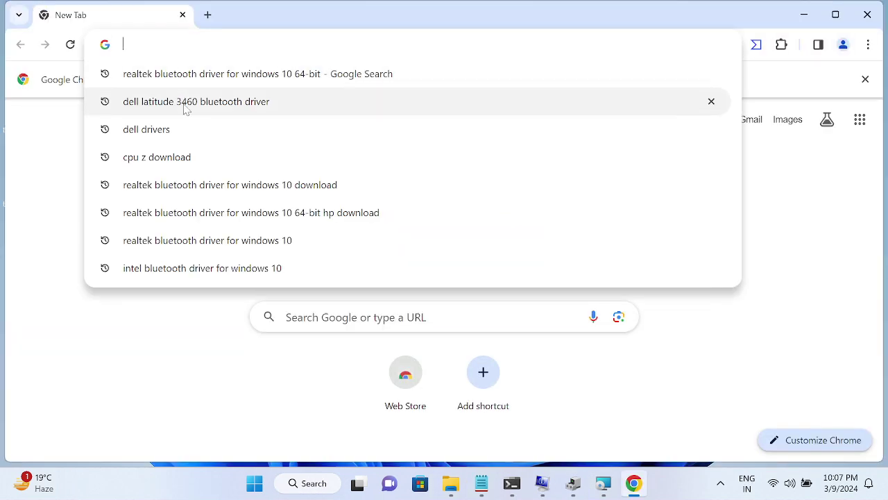
key("Down")
key("Return")
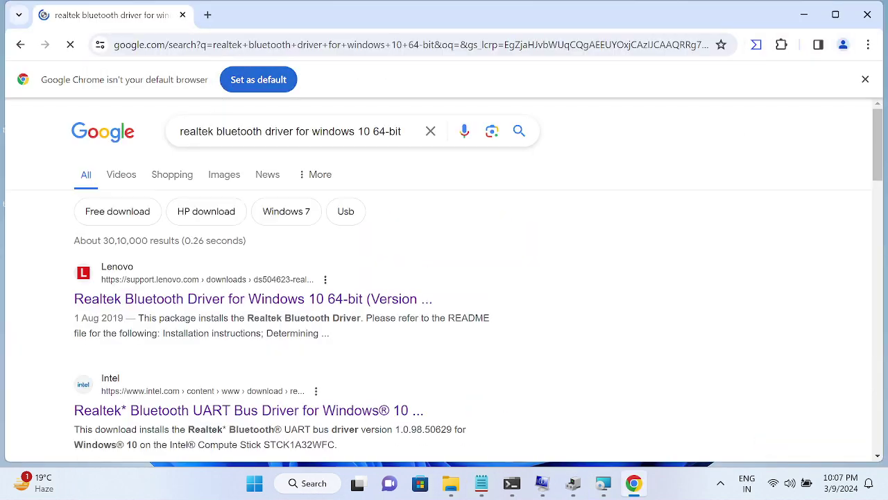
Search Google for "intel bluetooth driver windows 10 64 bit download".
left_click_drag(357, 131, 83, 104)
type("intle ")
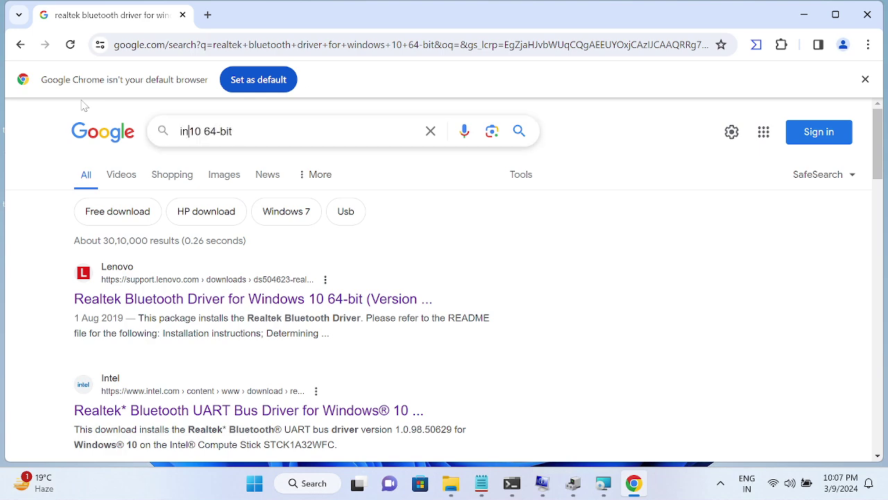
type("dri")
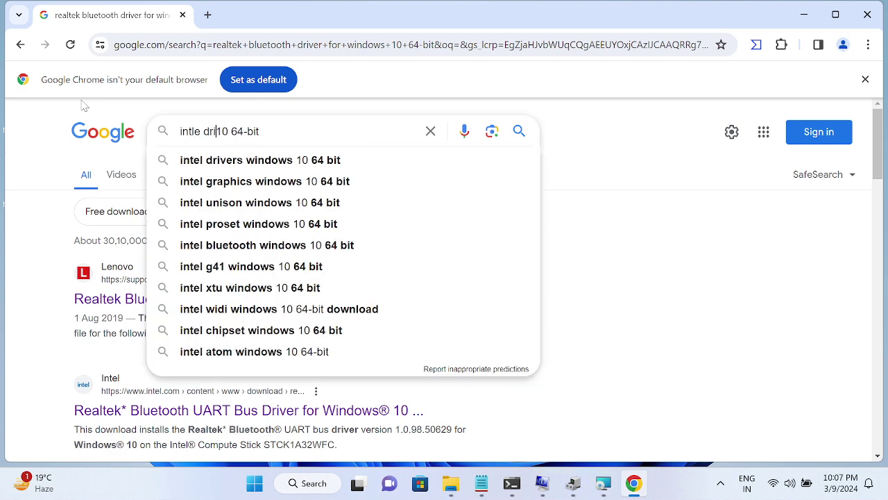
key("BackSpace")
key("BackSpace")
key("BackSpace")
type("blue")
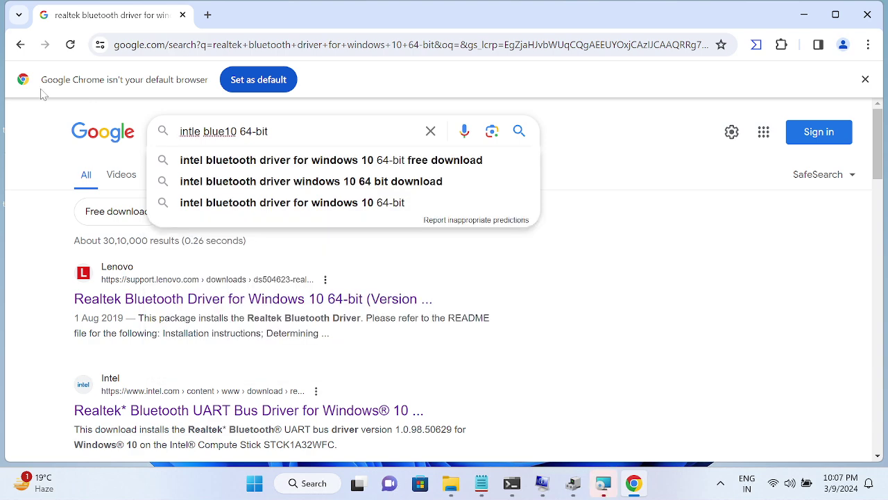
left_click(375, 183)
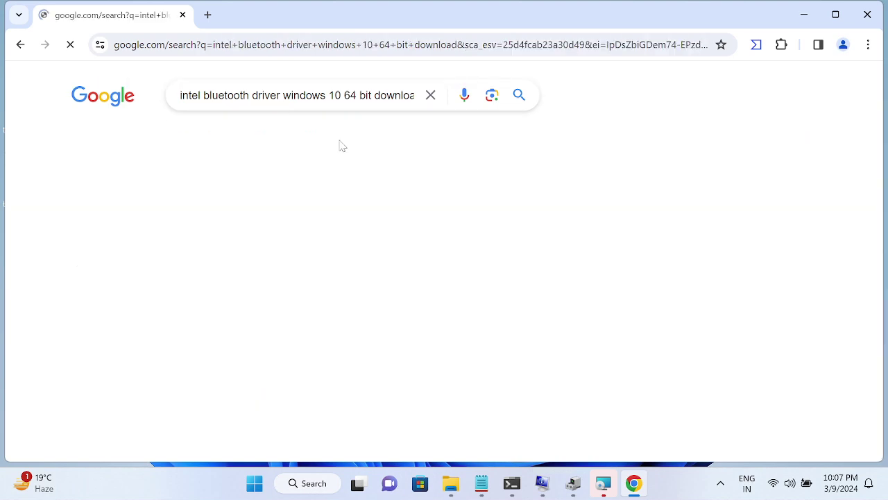
Search Google for "intel bluetooth driver windows 7" and examine Intel's Wireless Bluetooth for Windows 7 download page.
left_click_drag(334, 97, 430, 95)
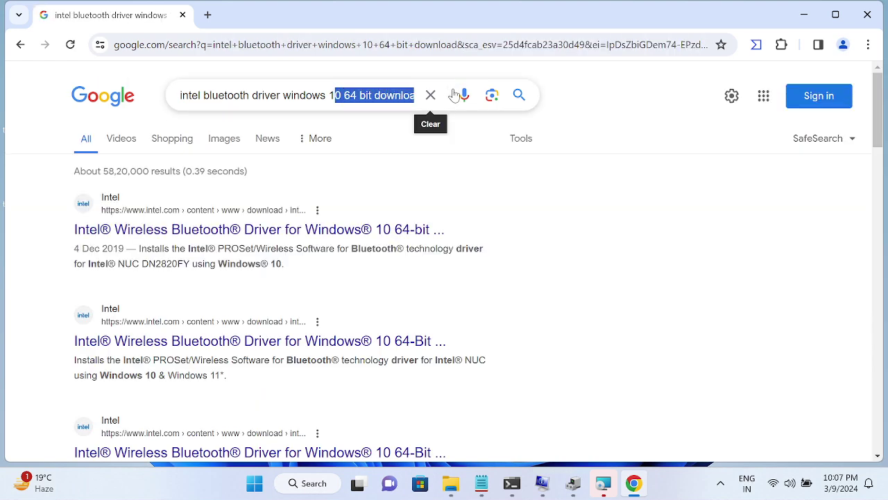
key("BackSpace")
key("BackSpace")
type("7")
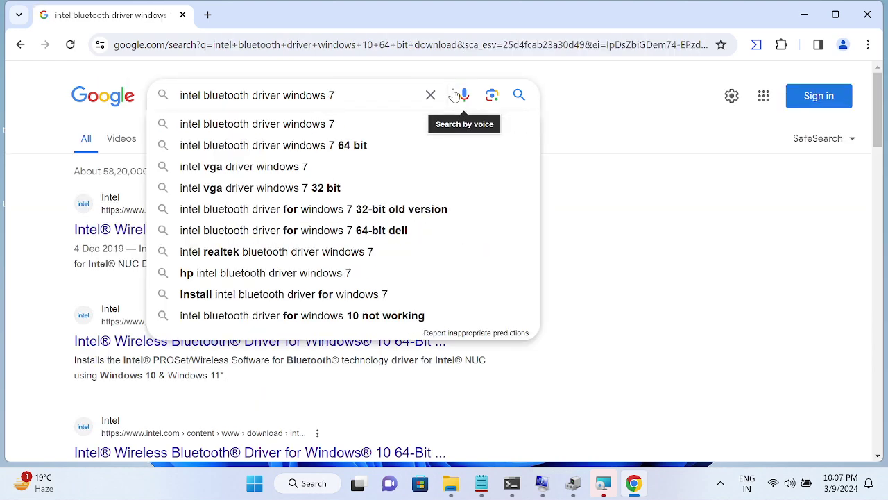
key("Return")
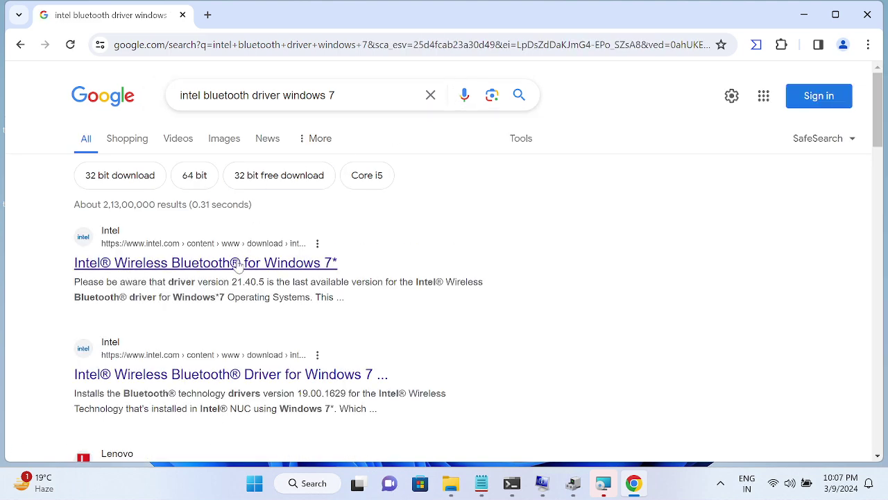
left_click(238, 263)
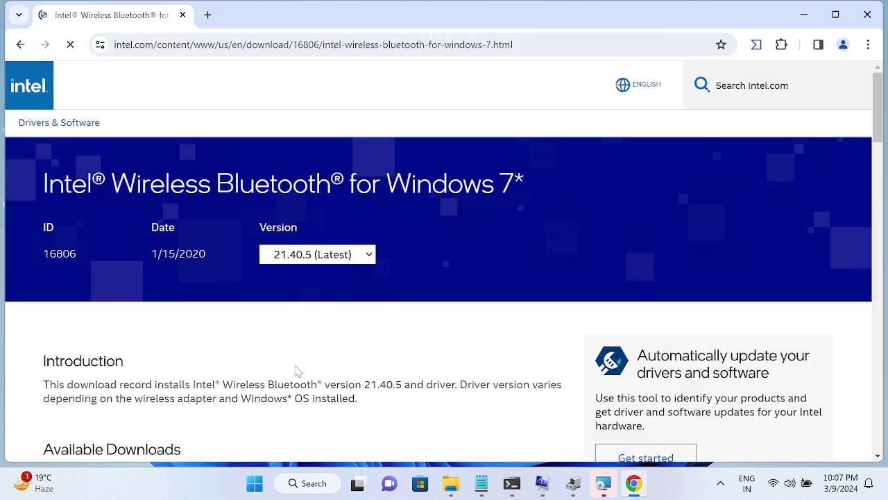
scroll(293, 354, "down", 8)
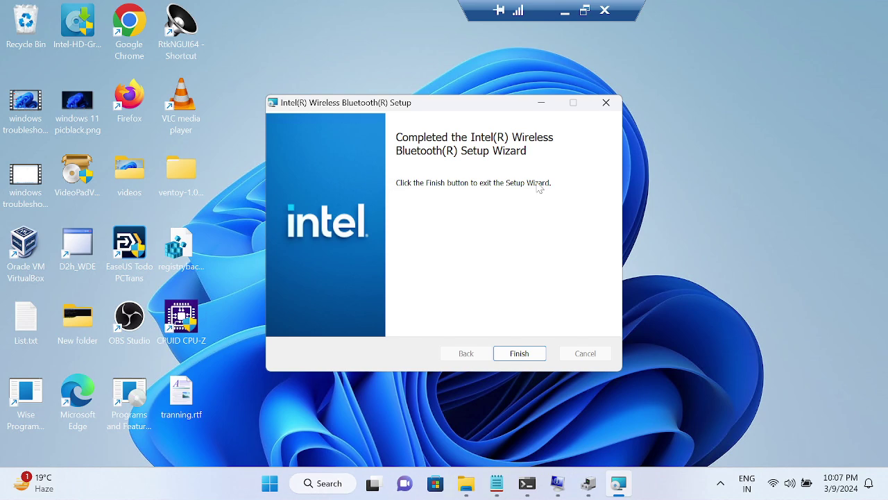
Close Google Chrome and finish the Intel Wireless Bluetooth setup wizard.
left_click(868, 10)
left_click(519, 354)
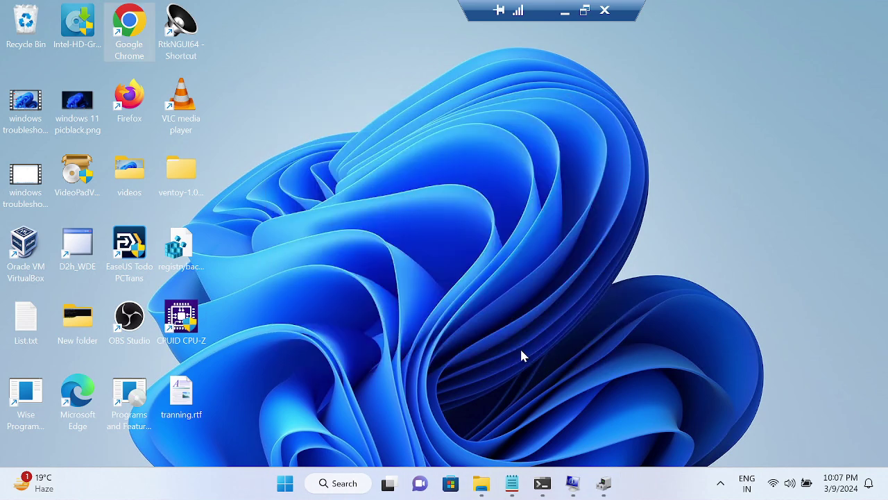